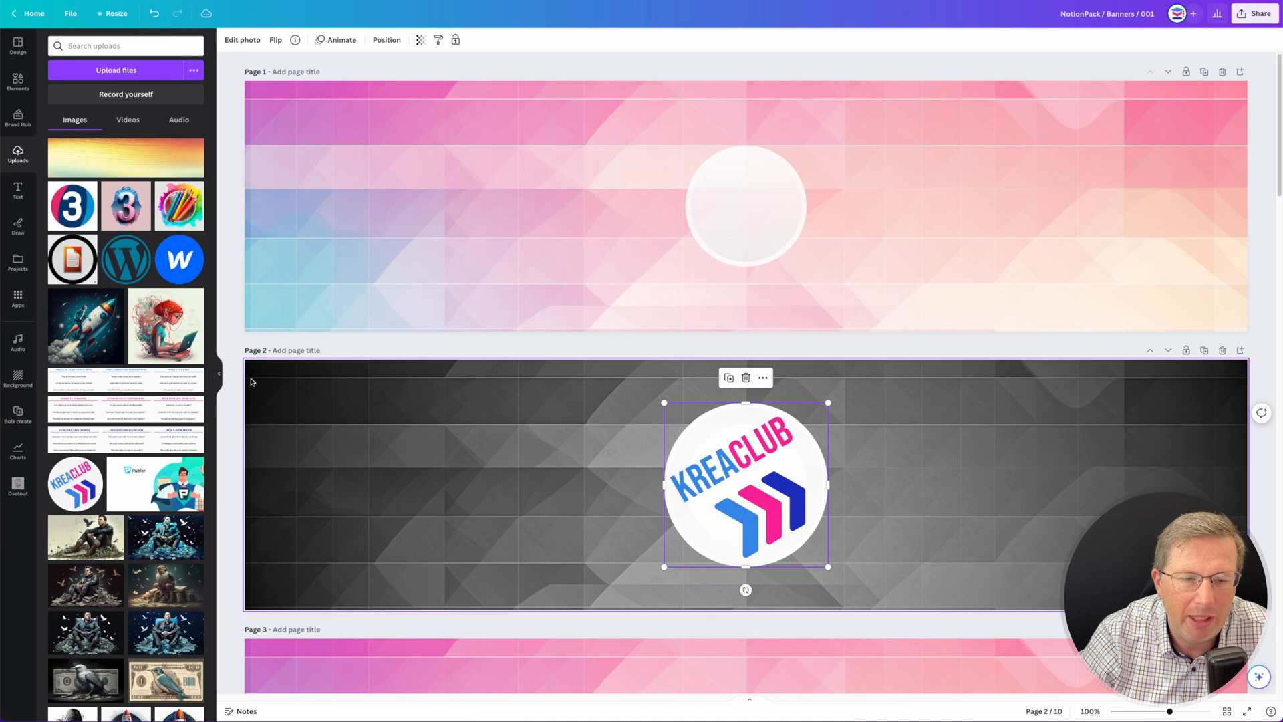
- Shrink the KREACLUB logo sitting on the circle of the page 2 banner
left_click(218, 372)
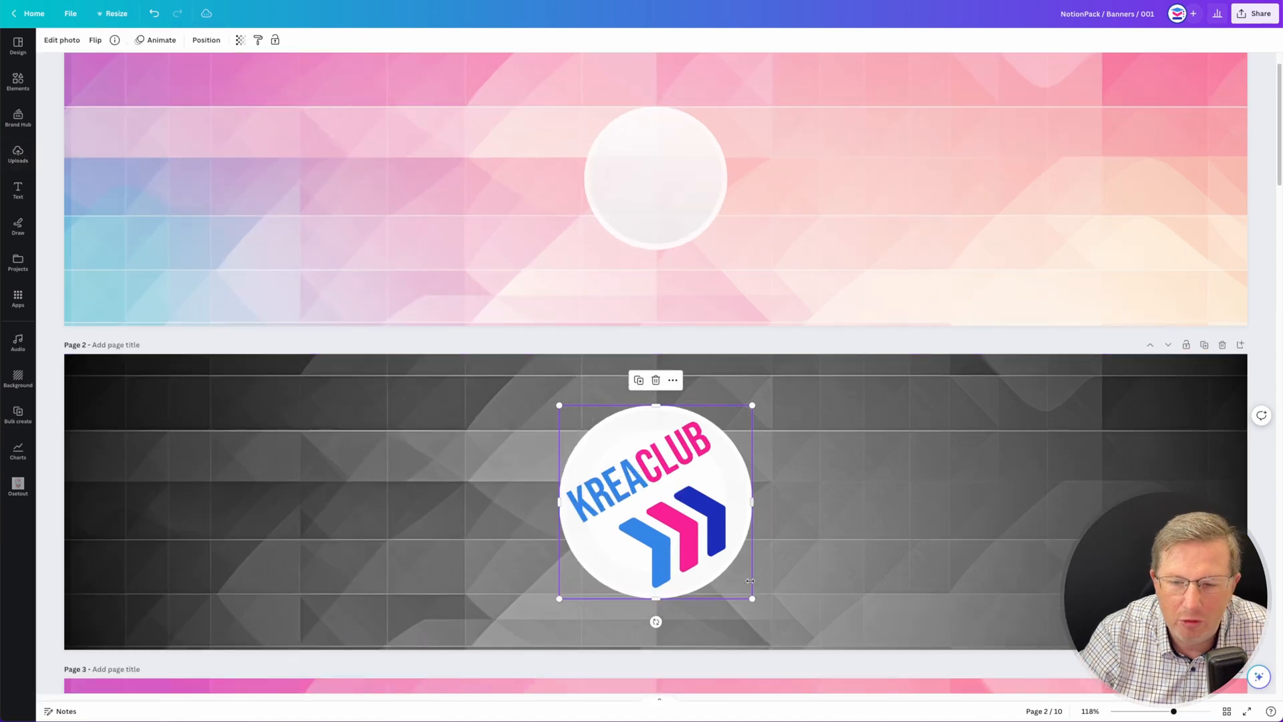
left_click_drag(752, 599, 716, 572)
left_click(775, 601)
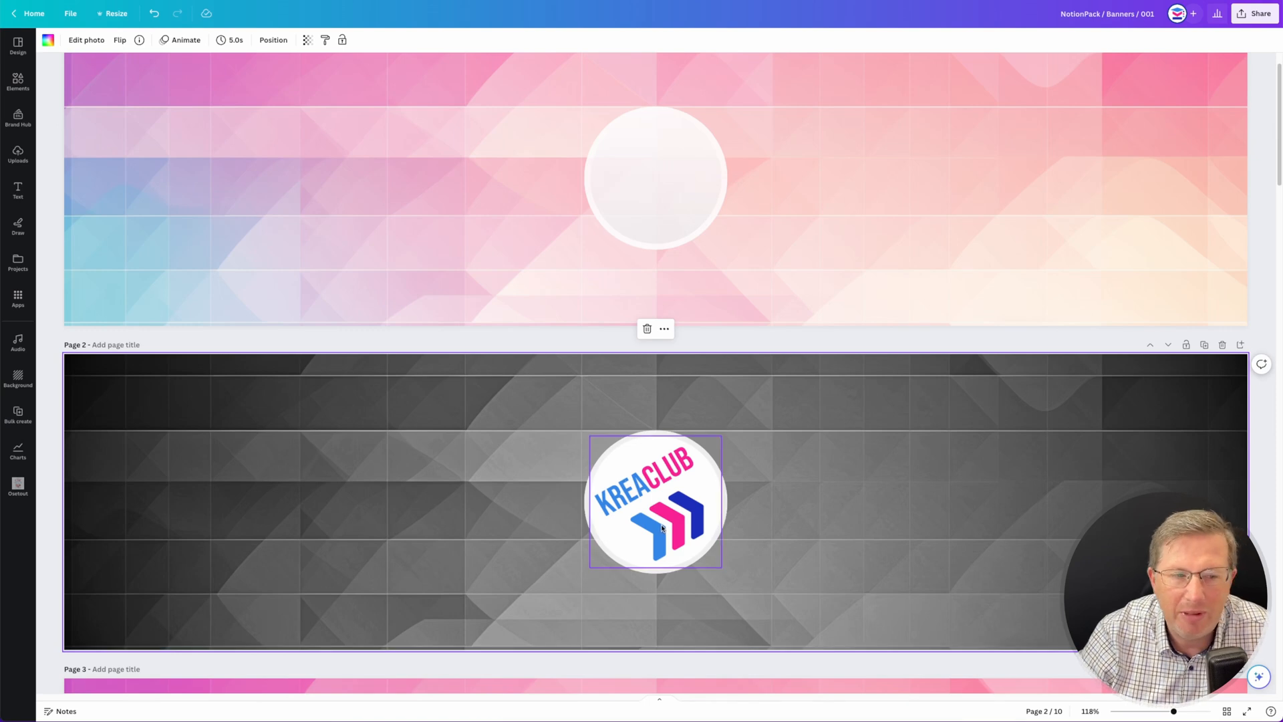
- Move the KREACLUB logo onto the white circle of the page 1 banner
left_click_drag(662, 528, 663, 185)
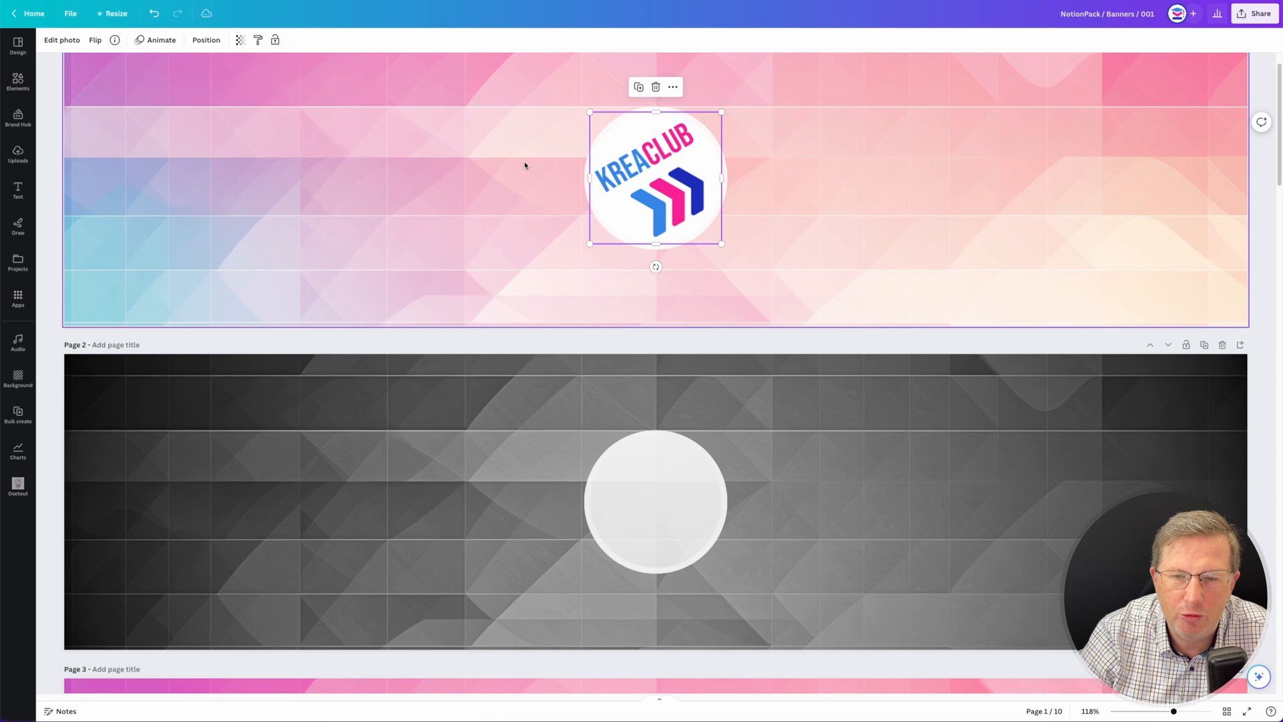
left_click(533, 191)
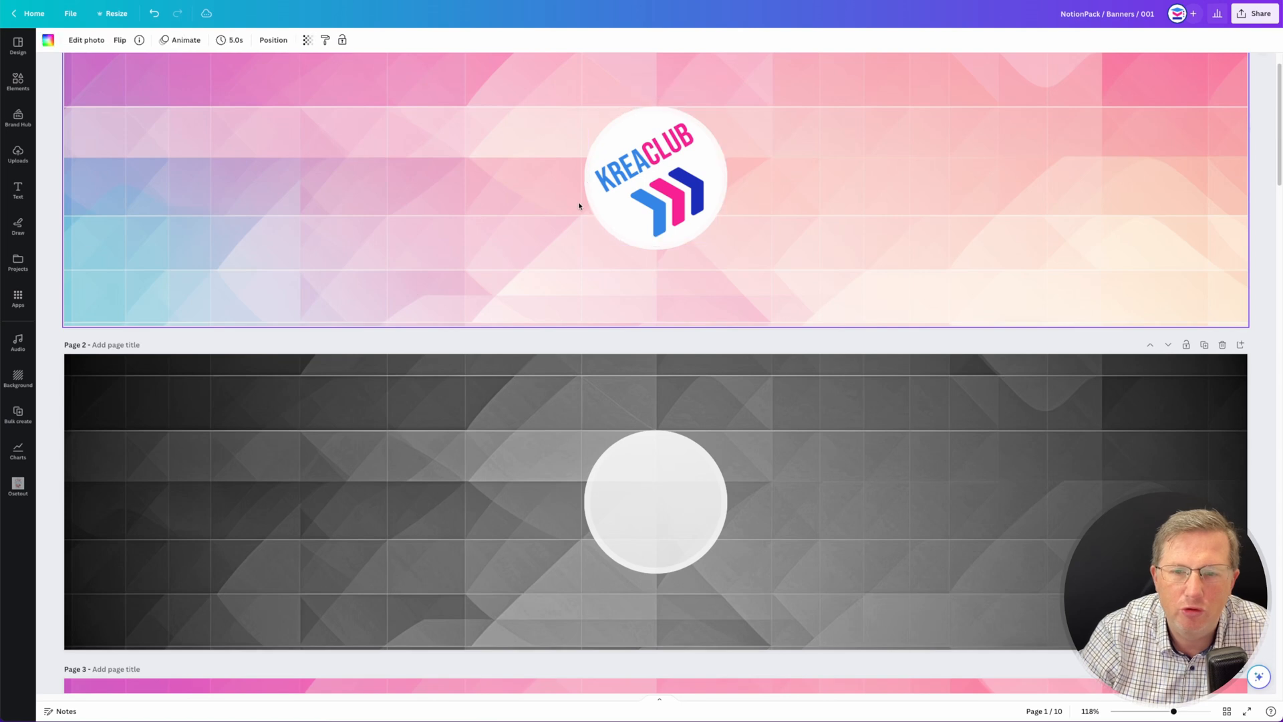
left_click(665, 202)
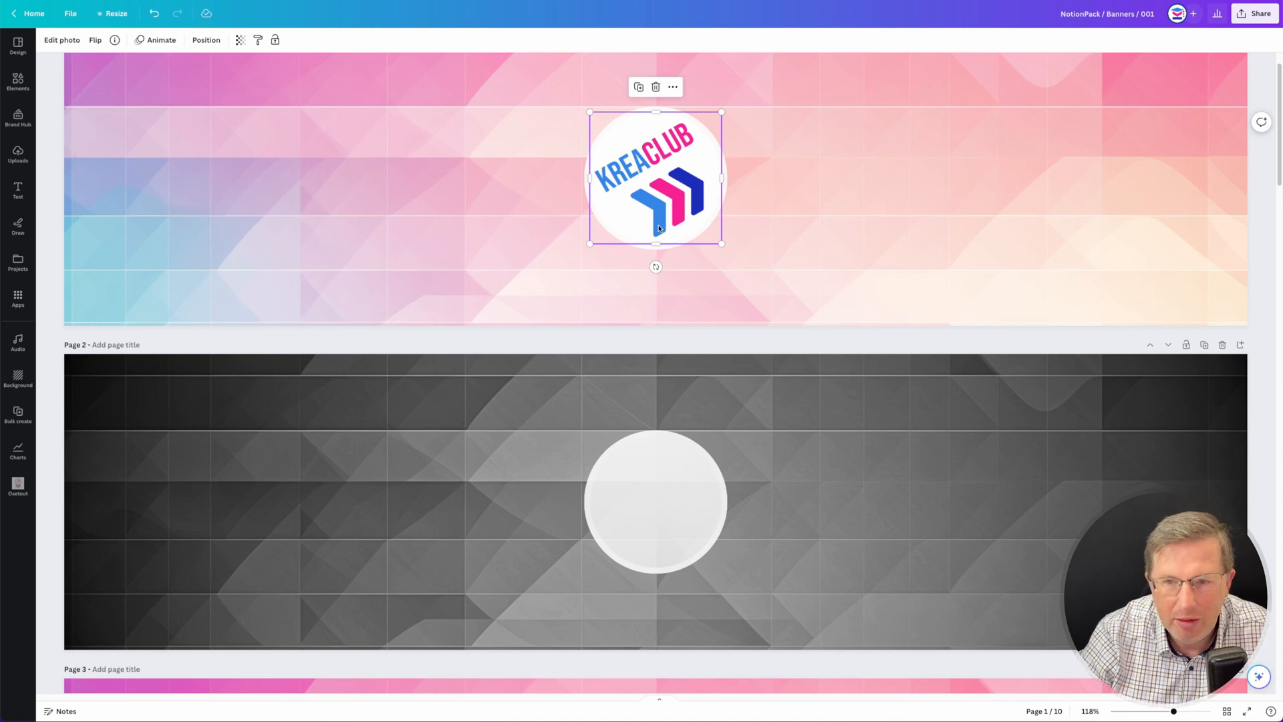
- Enter the text MON JOLI NOTION in the rounded white box of the page 3 banner
scroll(658, 228, "down", 6)
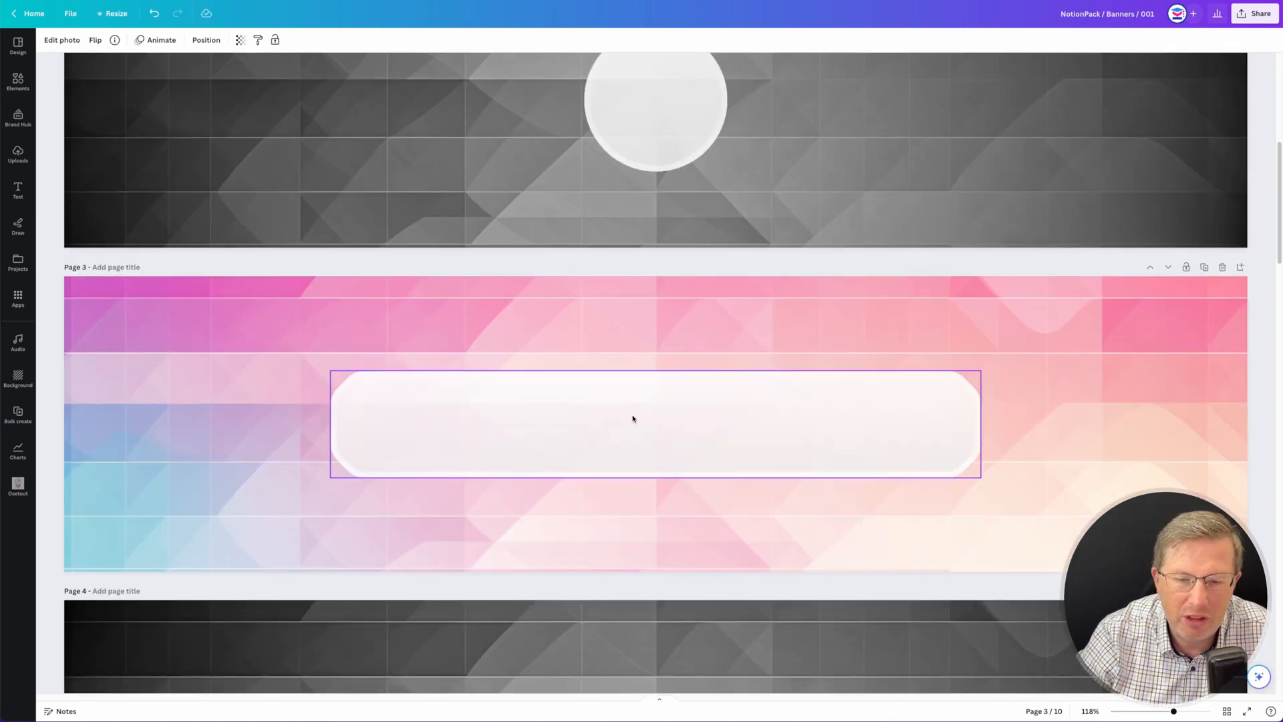
double_click(678, 433)
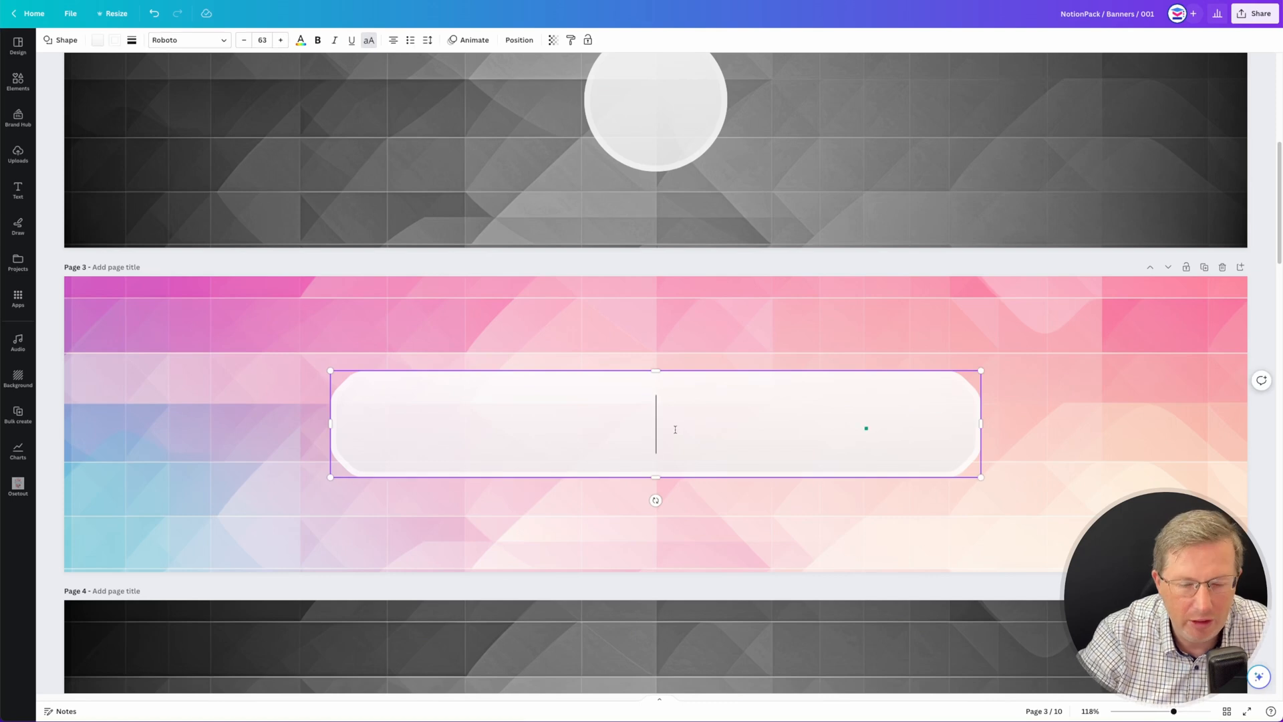
type("MON JOLI NOTION")
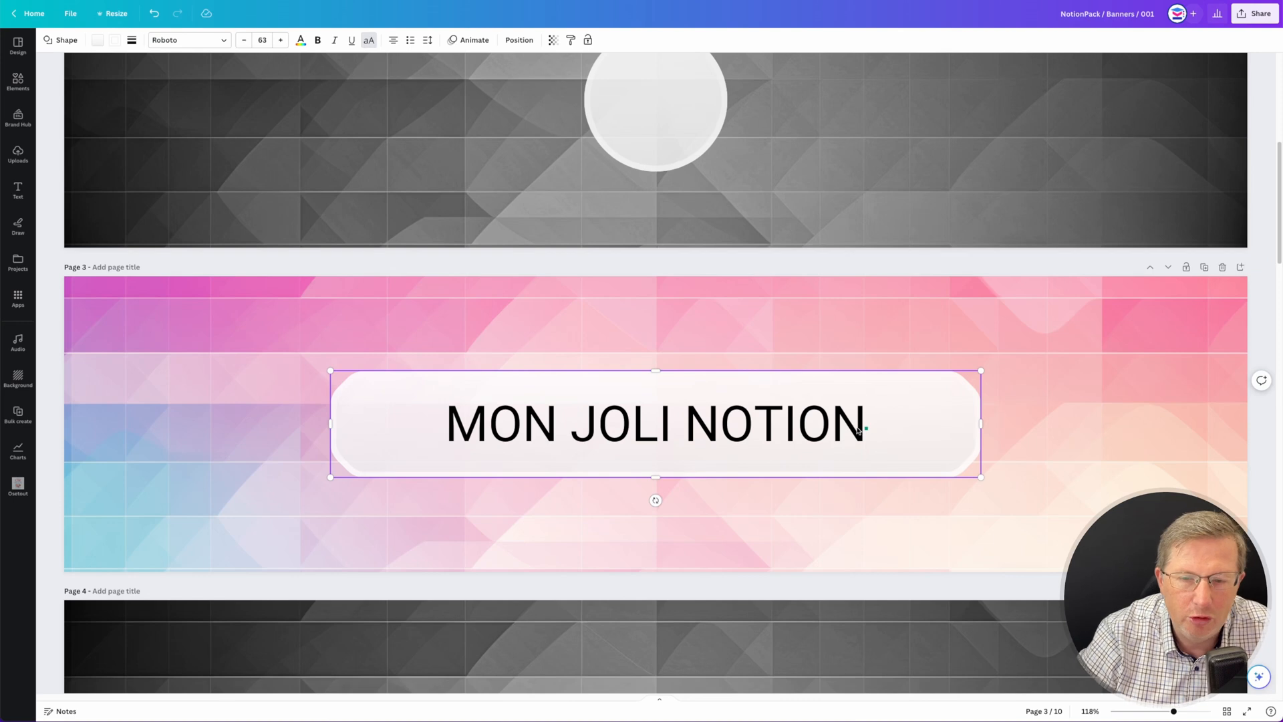
- Make the MON JOLI NOTION text bold and colour it with the pink brand swatch
triple_click(808, 419)
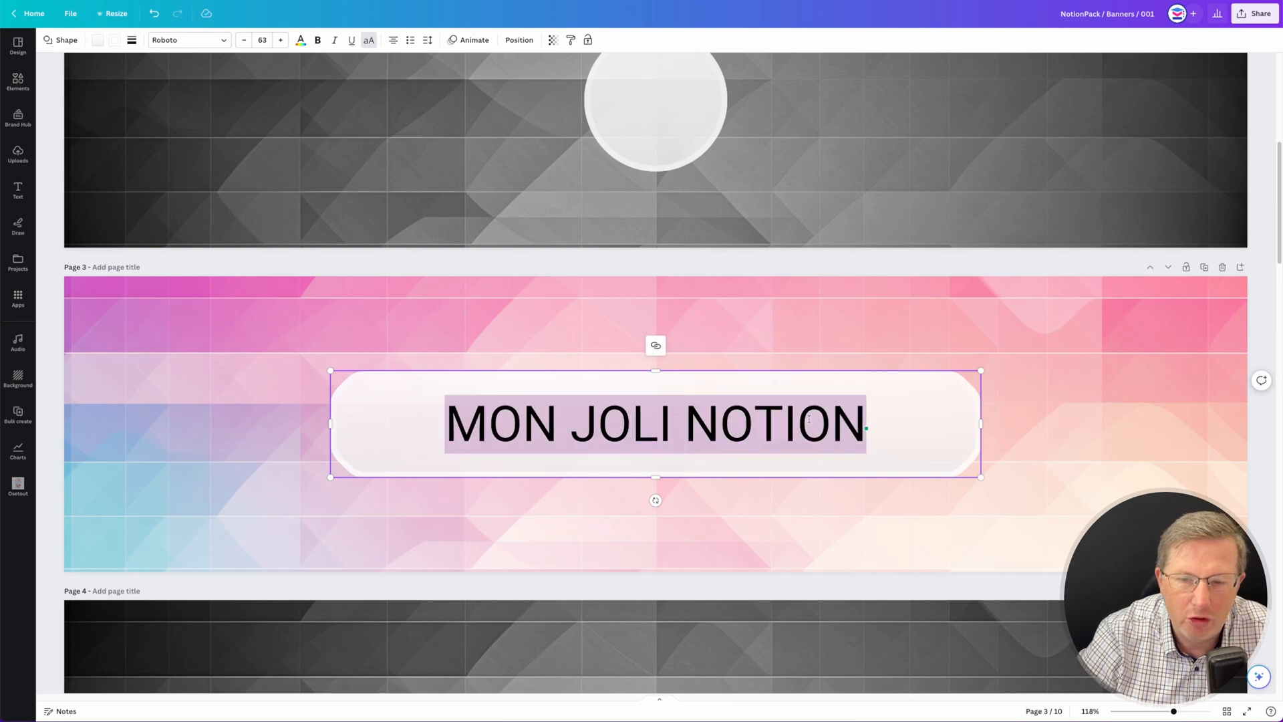
left_click(317, 40)
left_click(300, 40)
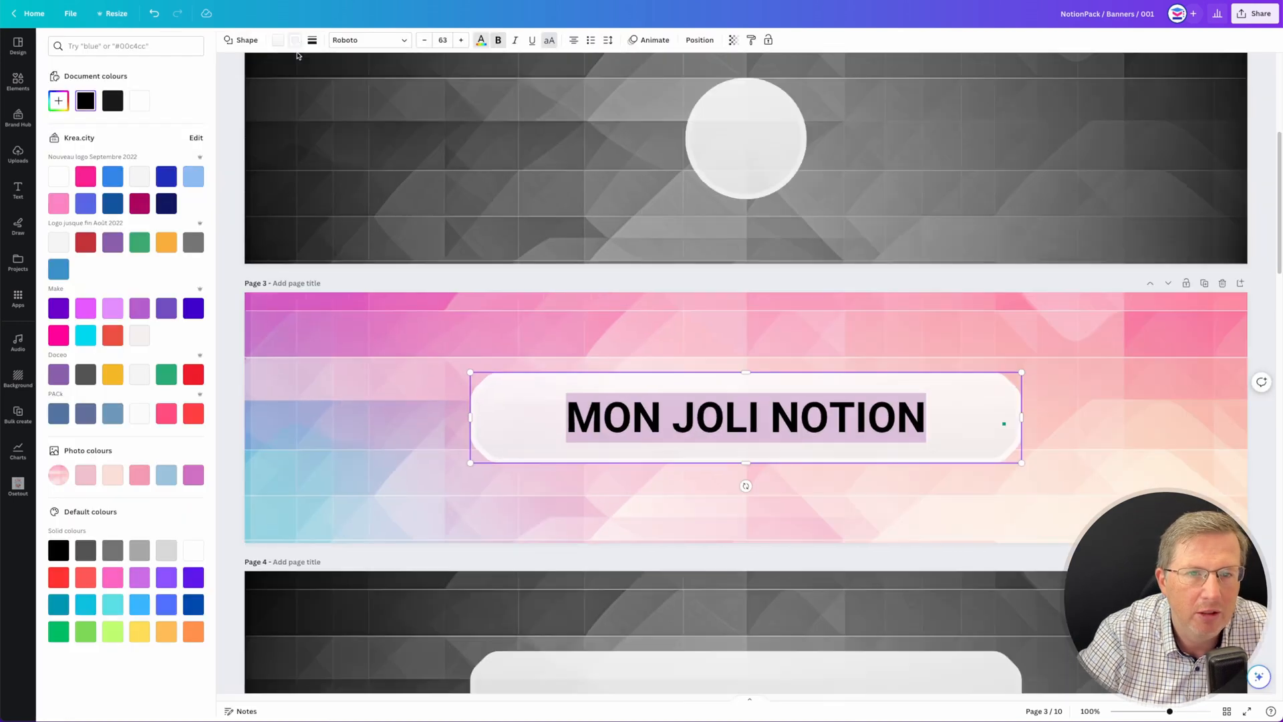
left_click(92, 179)
left_click(306, 372)
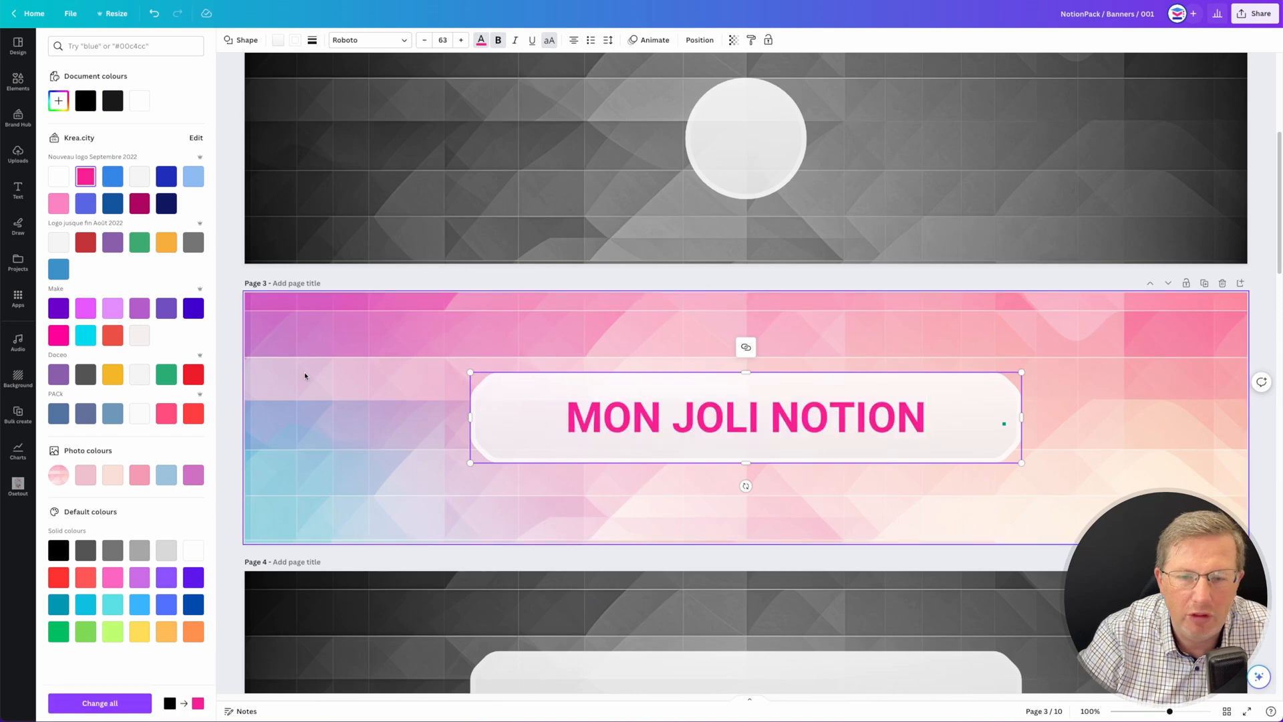
left_click(298, 265)
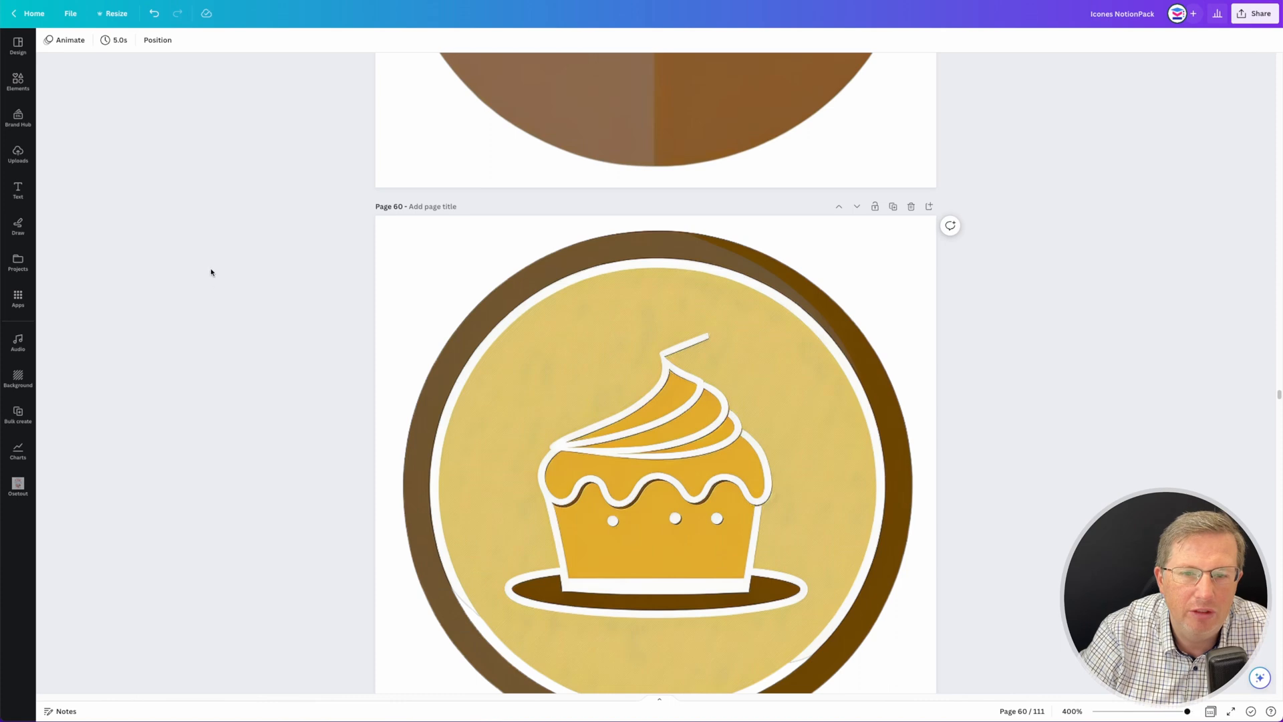
- In the Icones NotionPack design, set the page 1 rocket image's saturation to -100 and contrast to 100
scroll(253, 382, "up", 20)
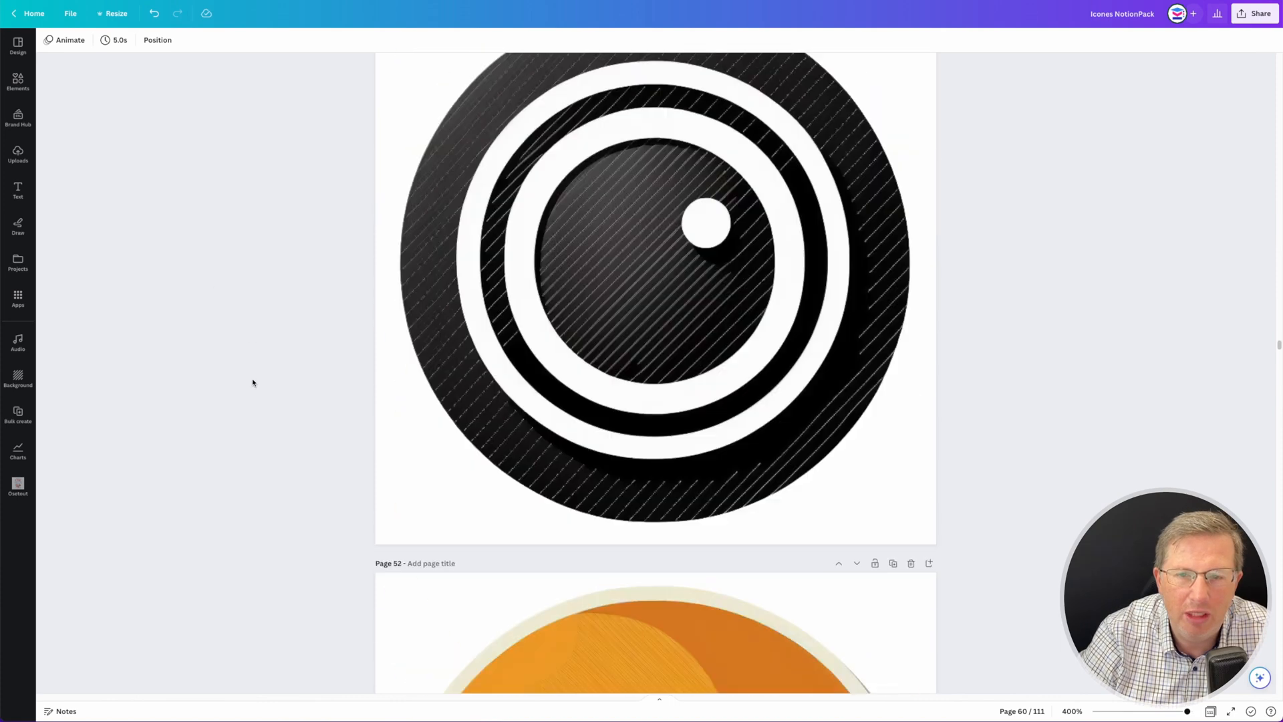
scroll(252, 383, "up", 20)
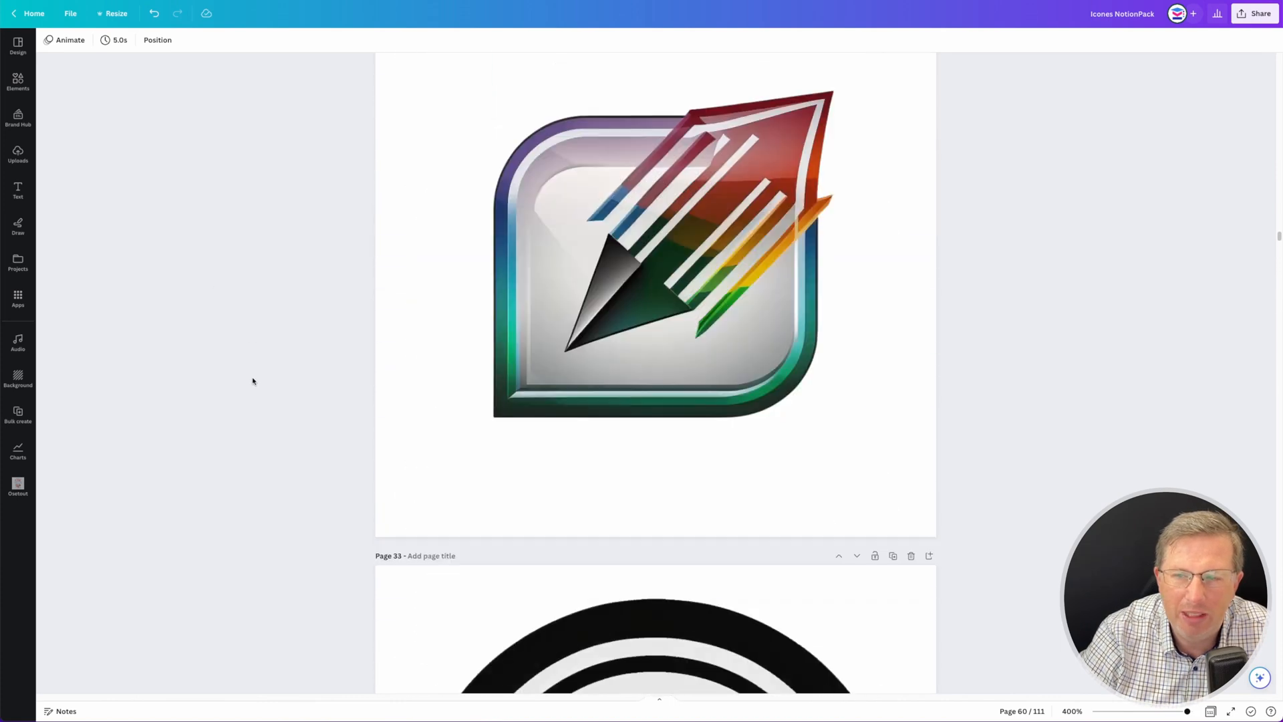
scroll(252, 382, "up", 20)
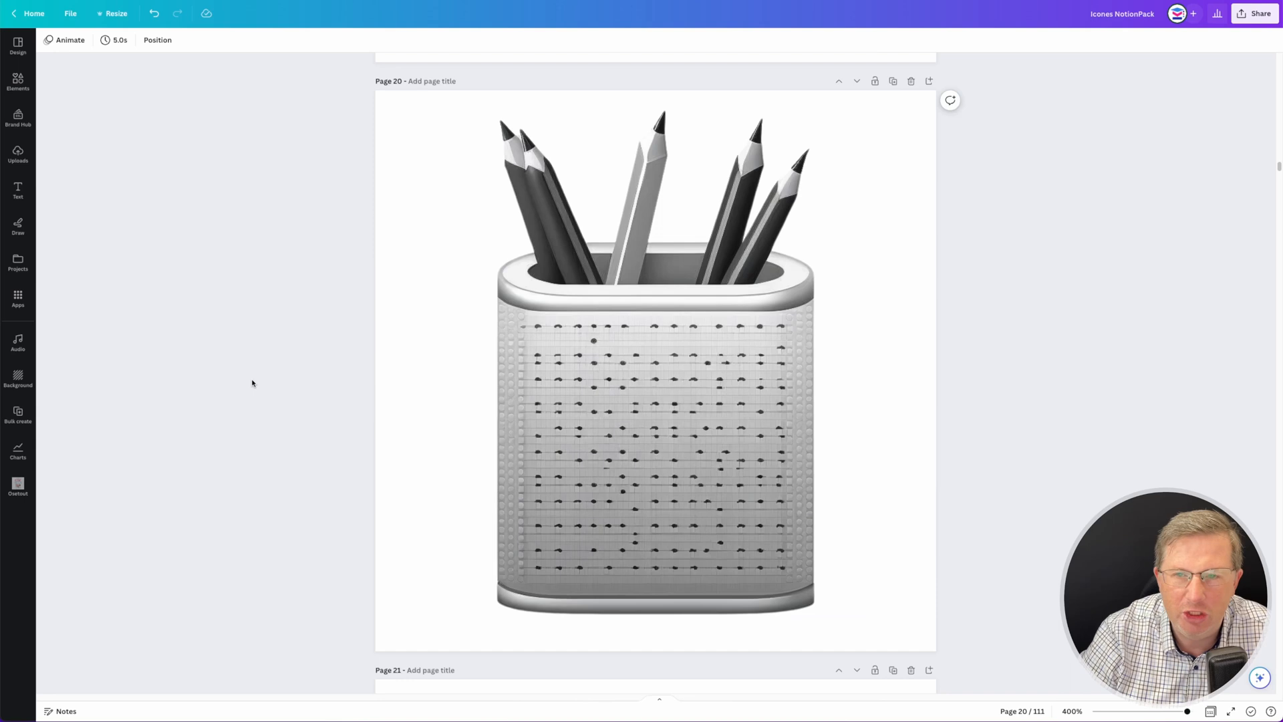
scroll(252, 383, "up", 10)
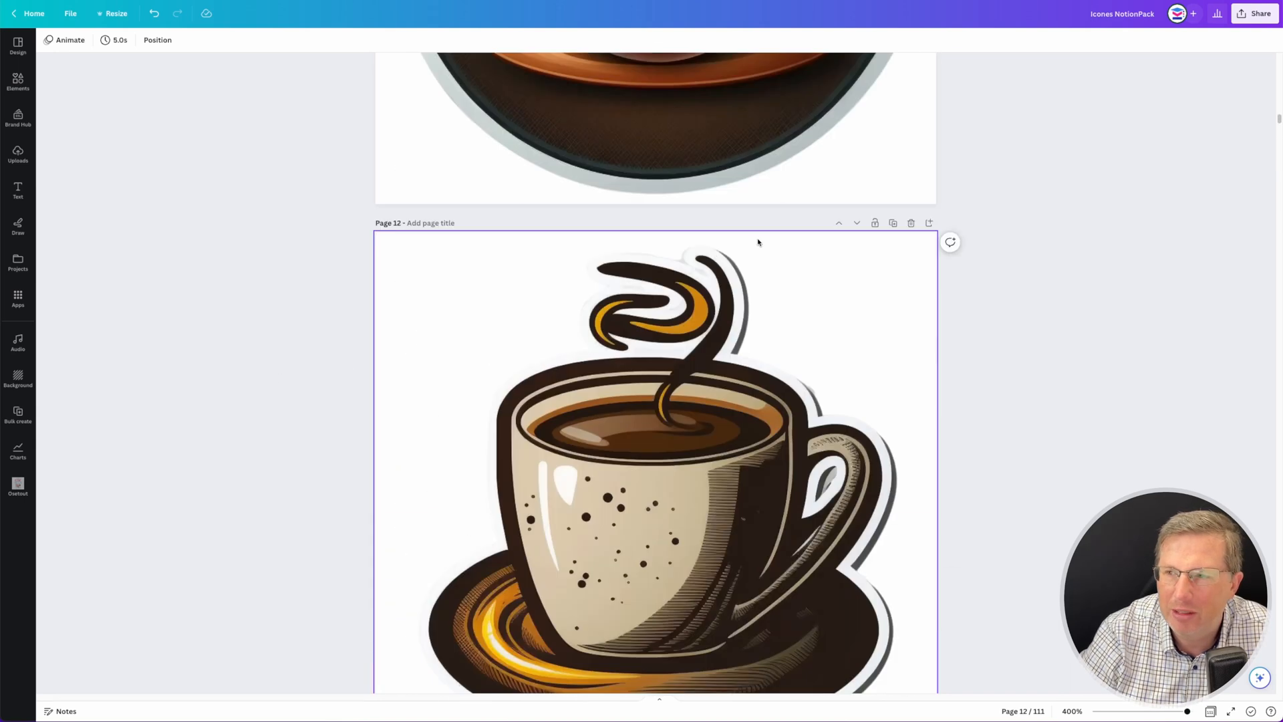
left_click_drag(1279, 121, 1278, 58)
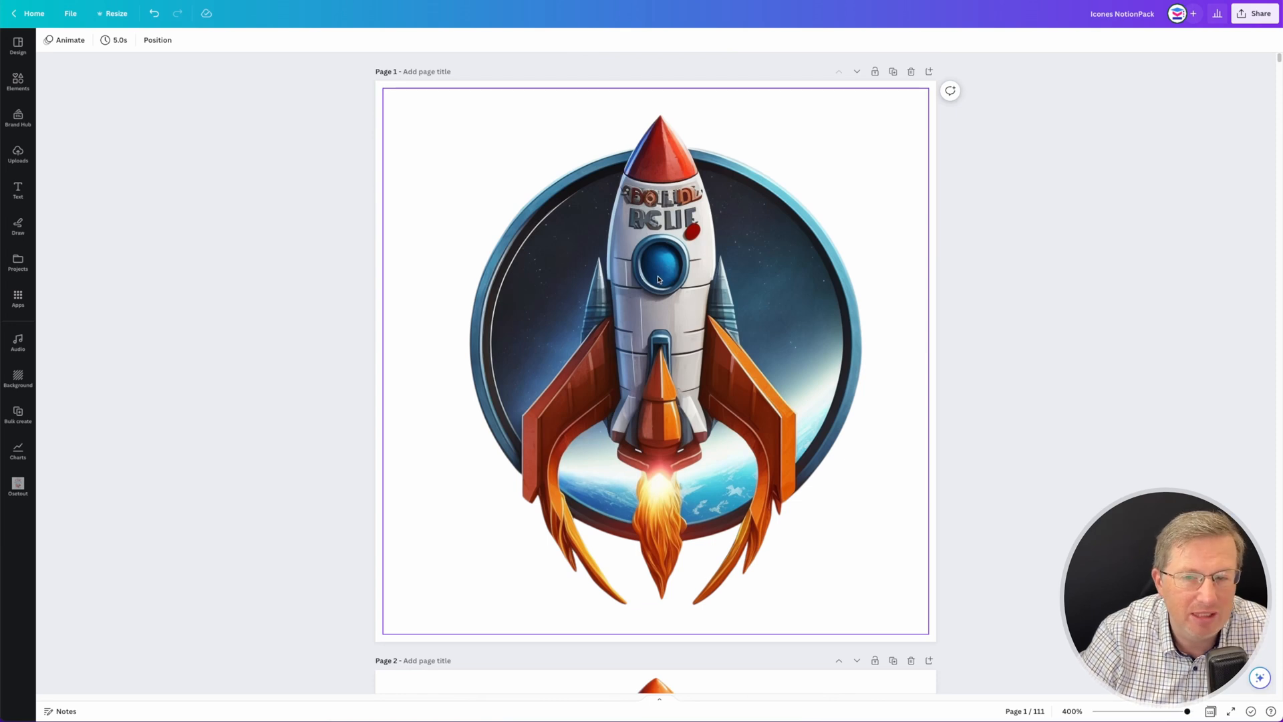
left_click(673, 261)
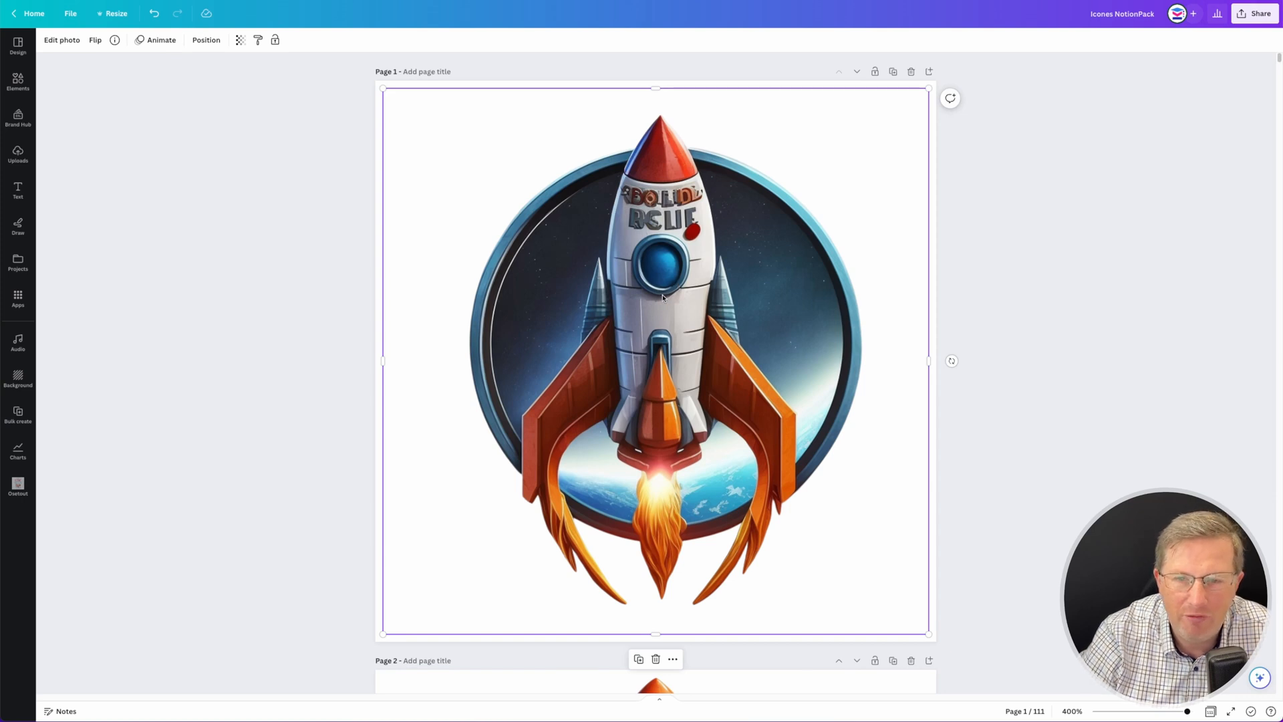
double_click(663, 297)
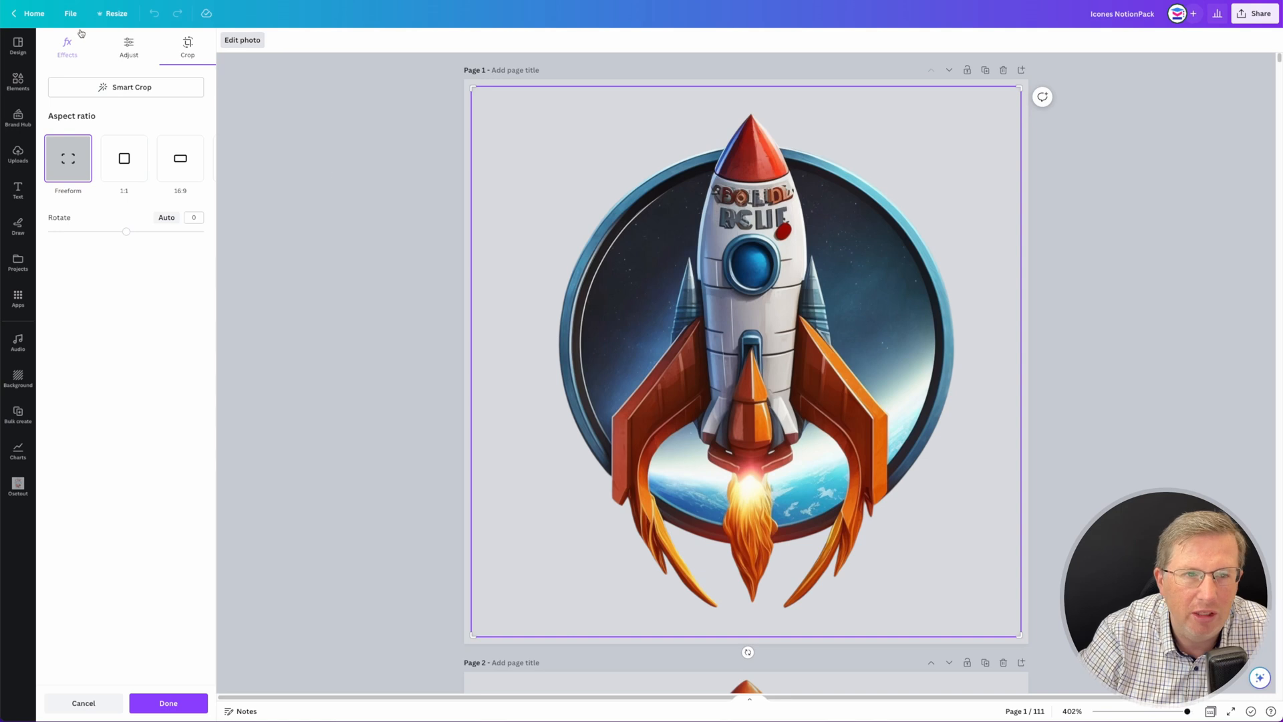
left_click(125, 53)
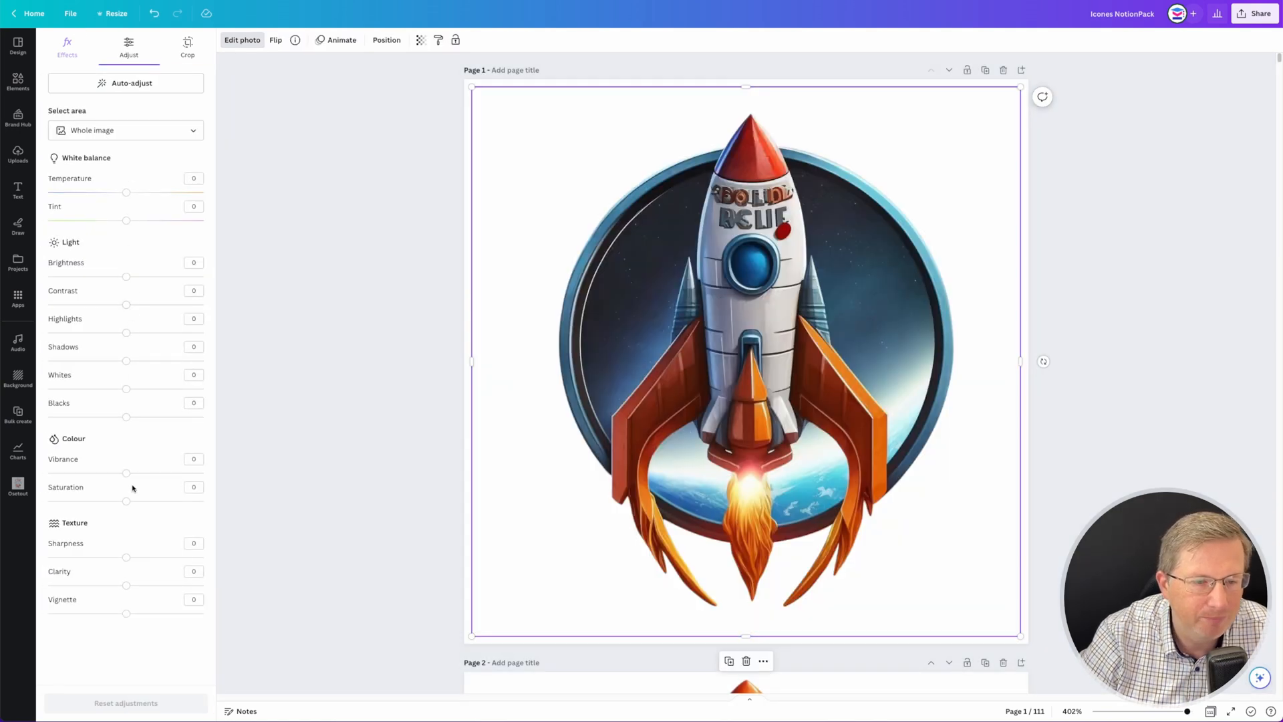
left_click_drag(125, 501, 48, 502)
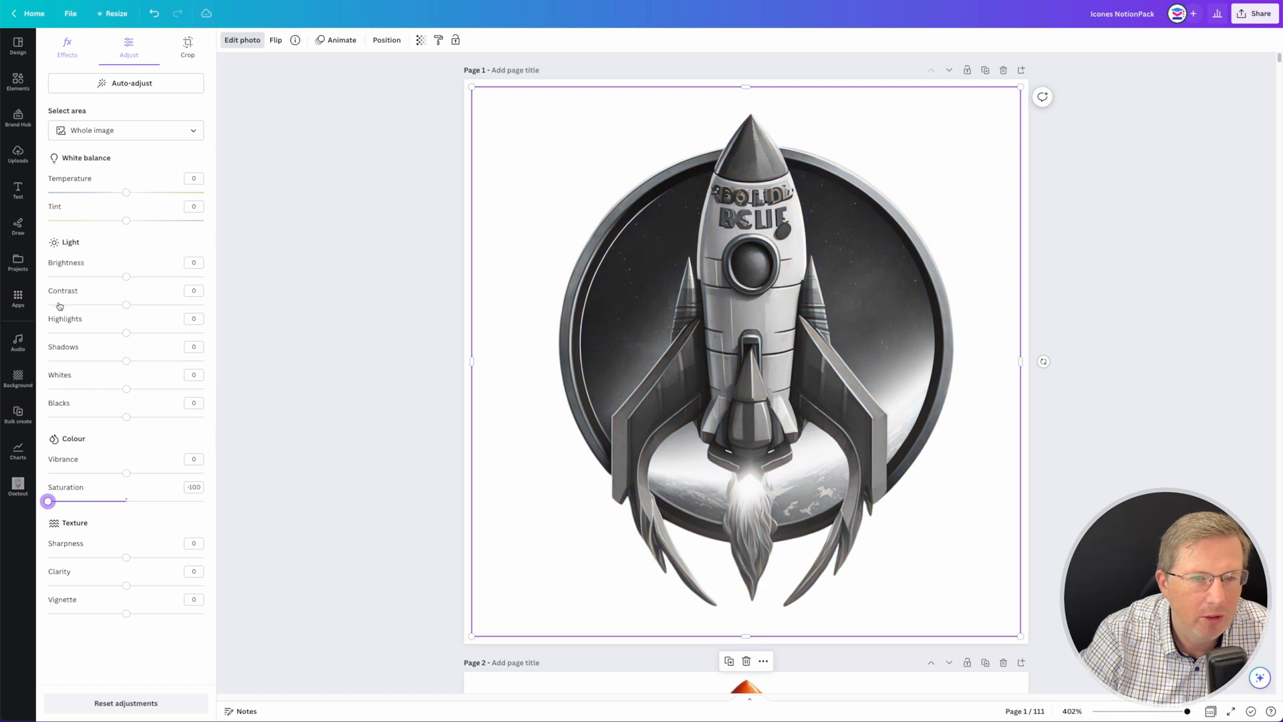
left_click_drag(126, 304, 218, 314)
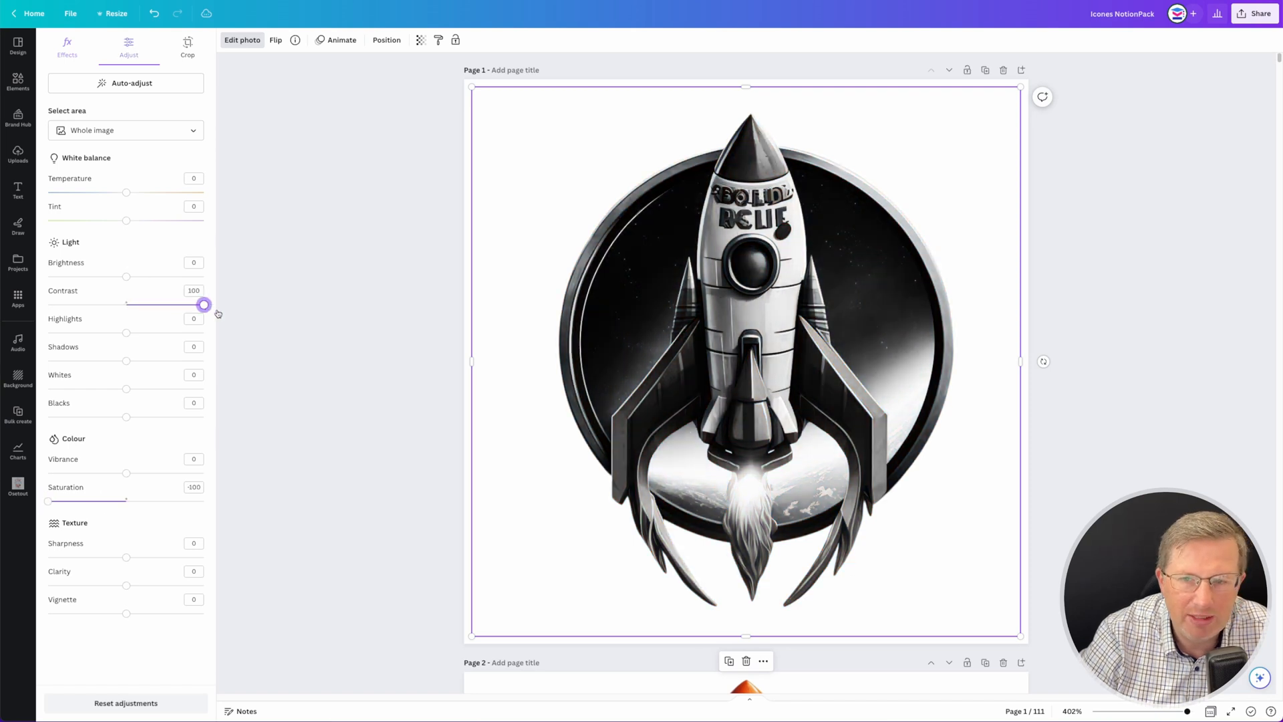
- Set the rocket image's shadows to 100, whites to -51, sharpness to 36 and clarity to 8
left_click_drag(155, 362, 207, 361)
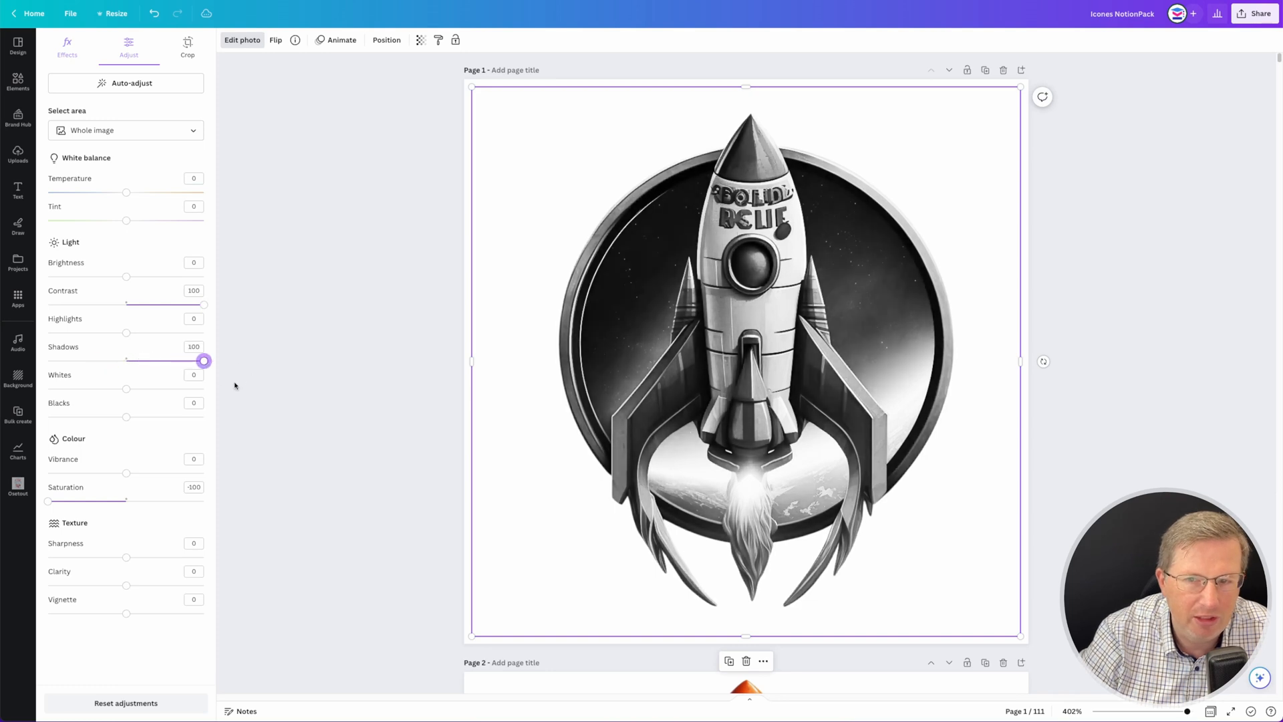
left_click_drag(127, 389, 86, 389)
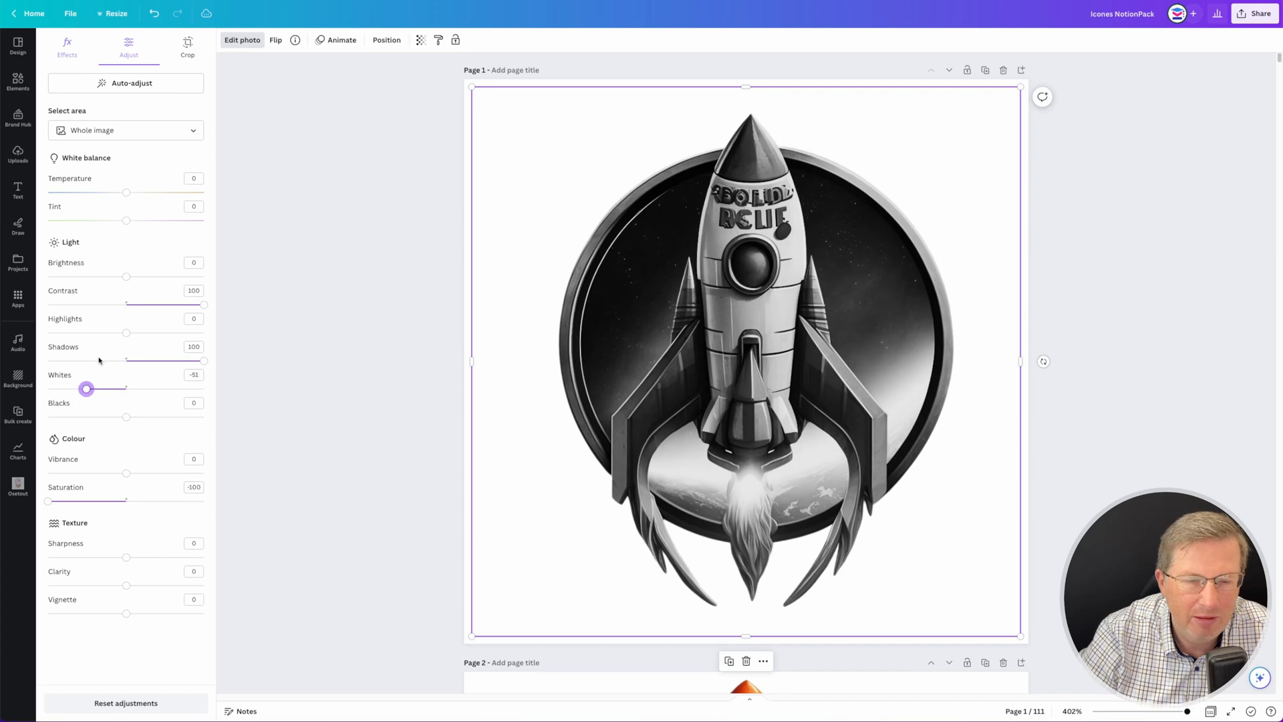
left_click_drag(127, 585, 153, 556)
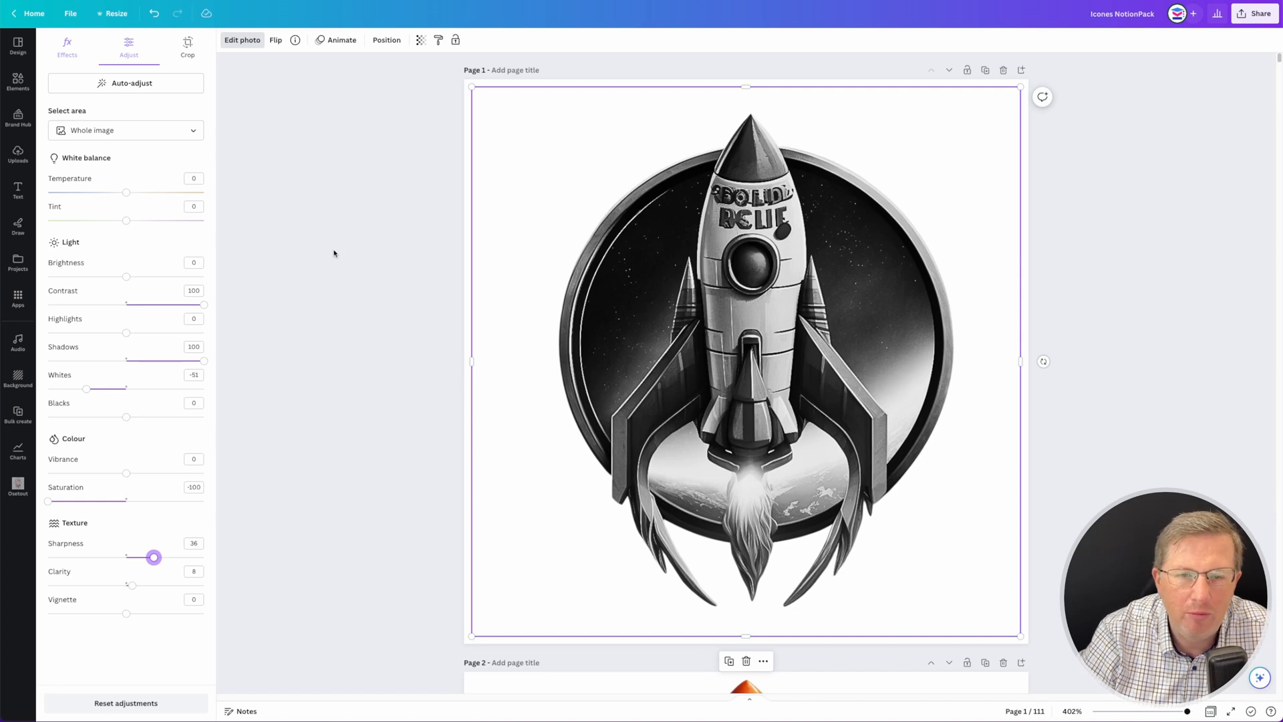
- Undo the adjustments made to the rocket image
key("ctrl+z")
key("ctrl+z")
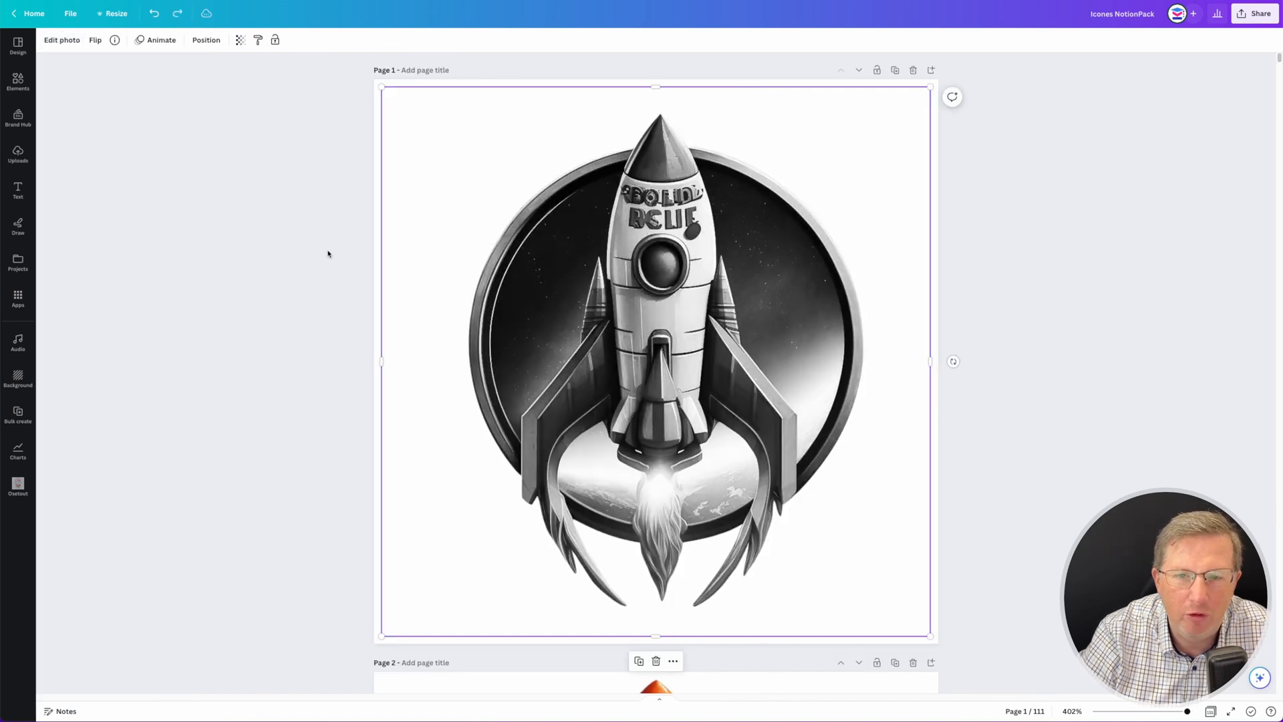
- Undo the banner edits: the title text, its formatting and the logo moves
key("ctrl+z")
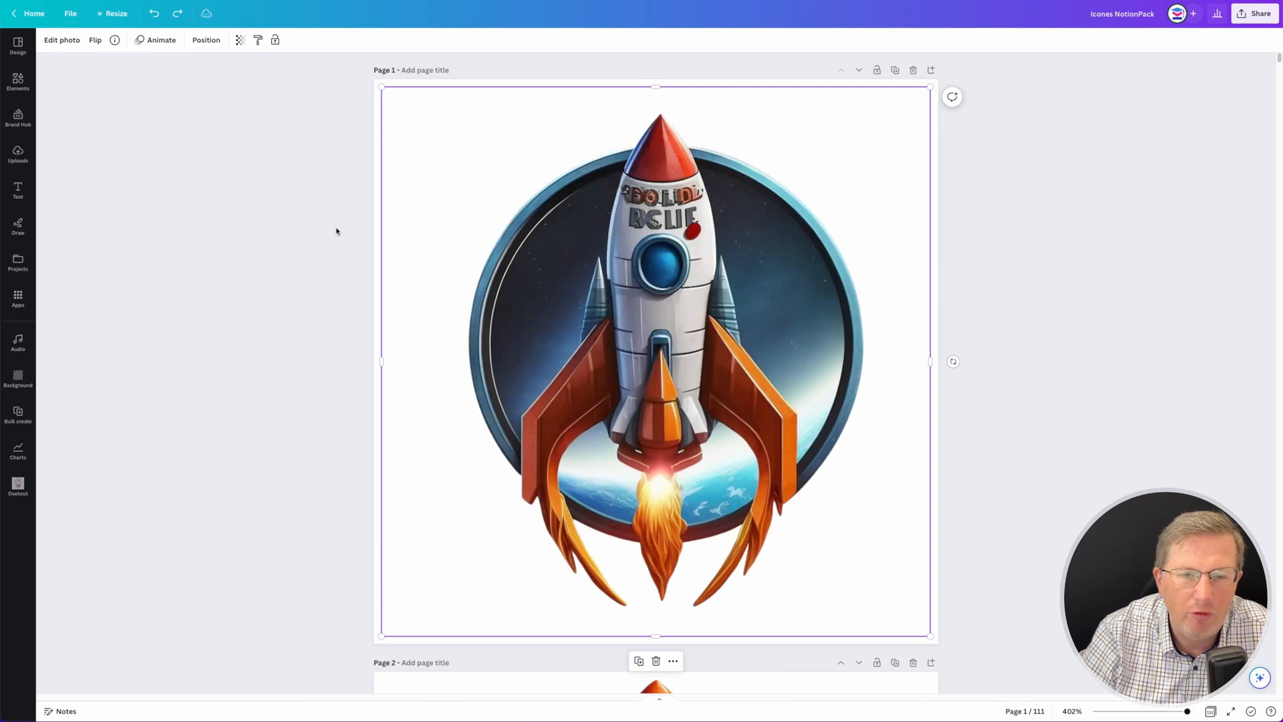
left_click(333, 204)
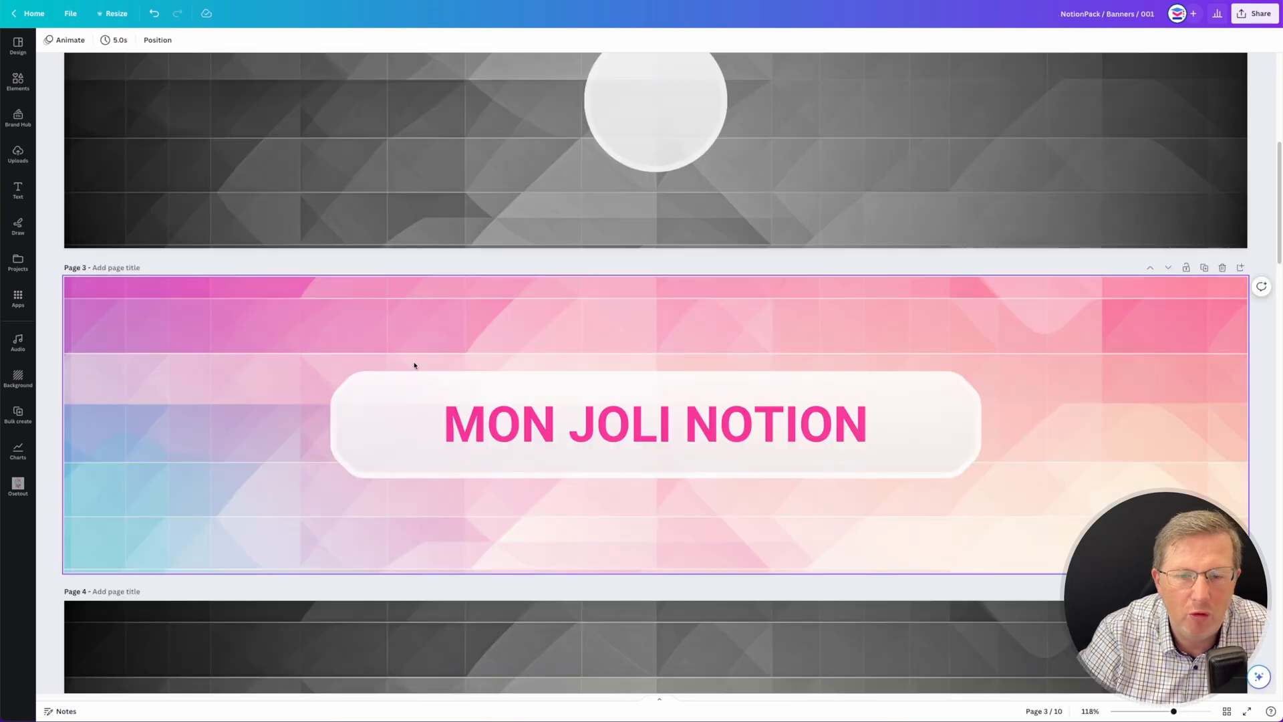
key("ctrl+z")
key("ctrl+z")
key("ctrl+z")
key("ctrl+z")
key("ctrl+z")
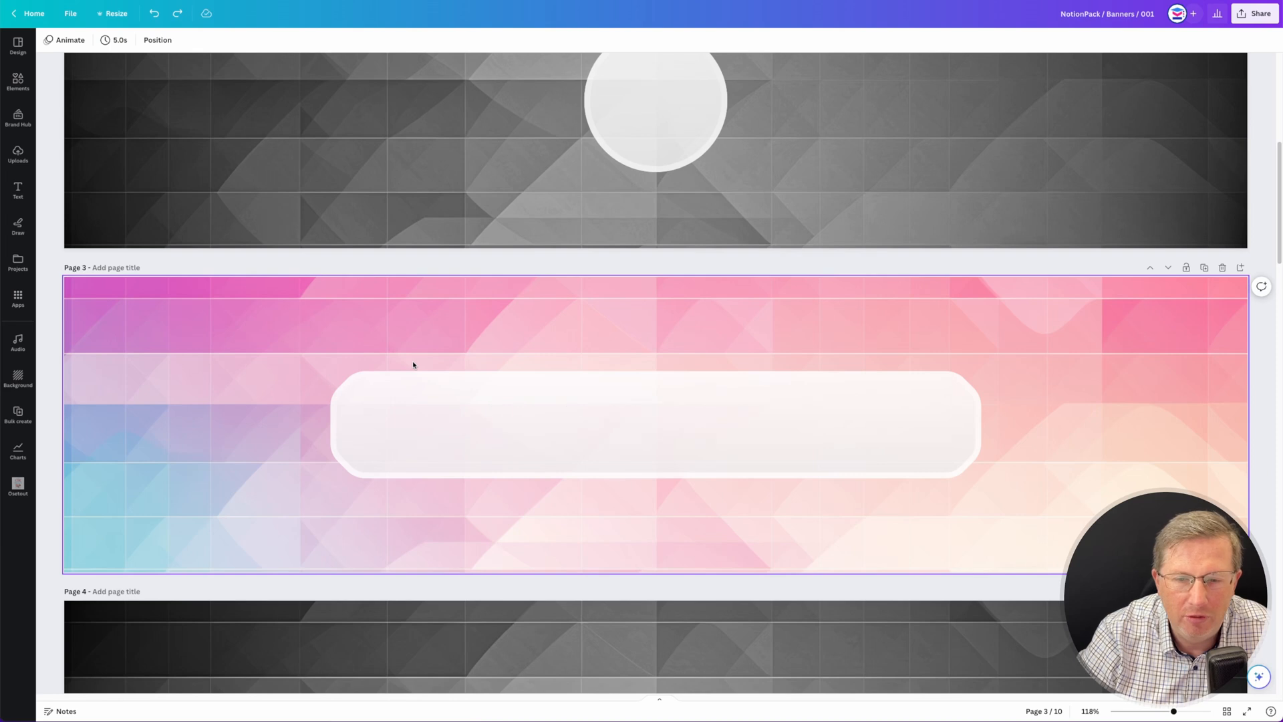
key("ctrl+z")
key("ctrl+z")
key("ctrl+z")
key("ctrl+z")
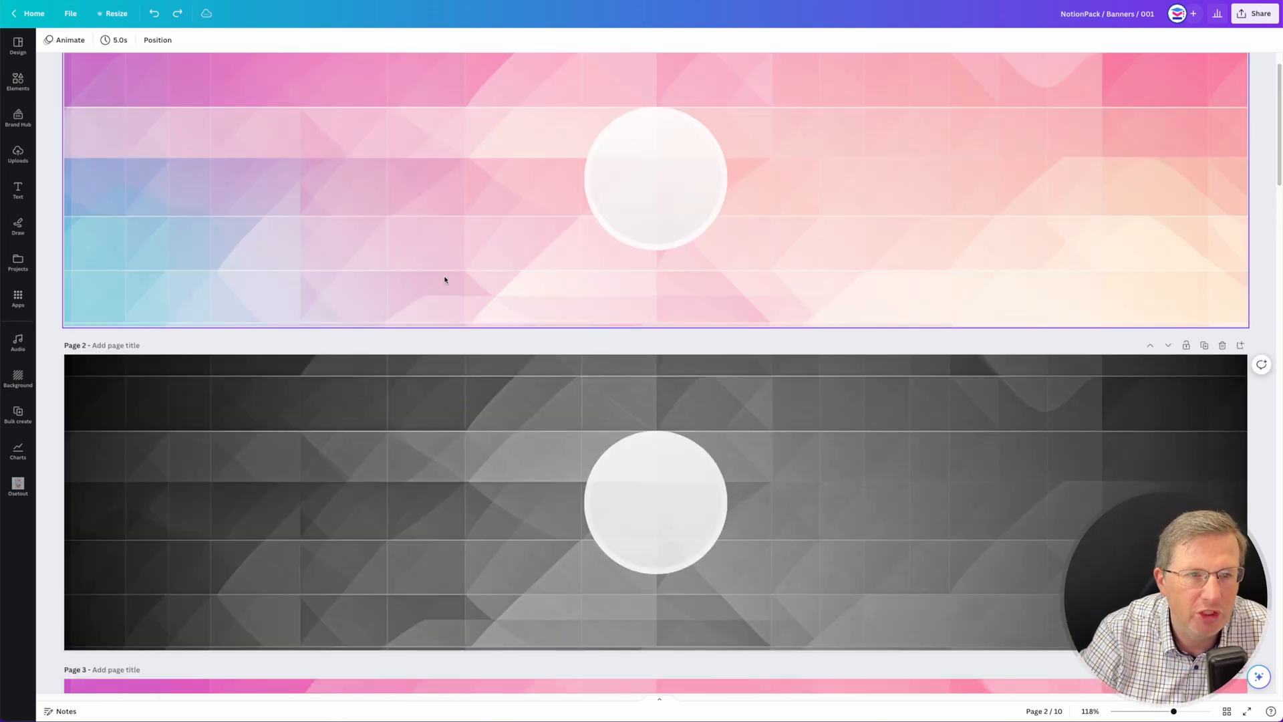
scroll(445, 280, "up", 1)
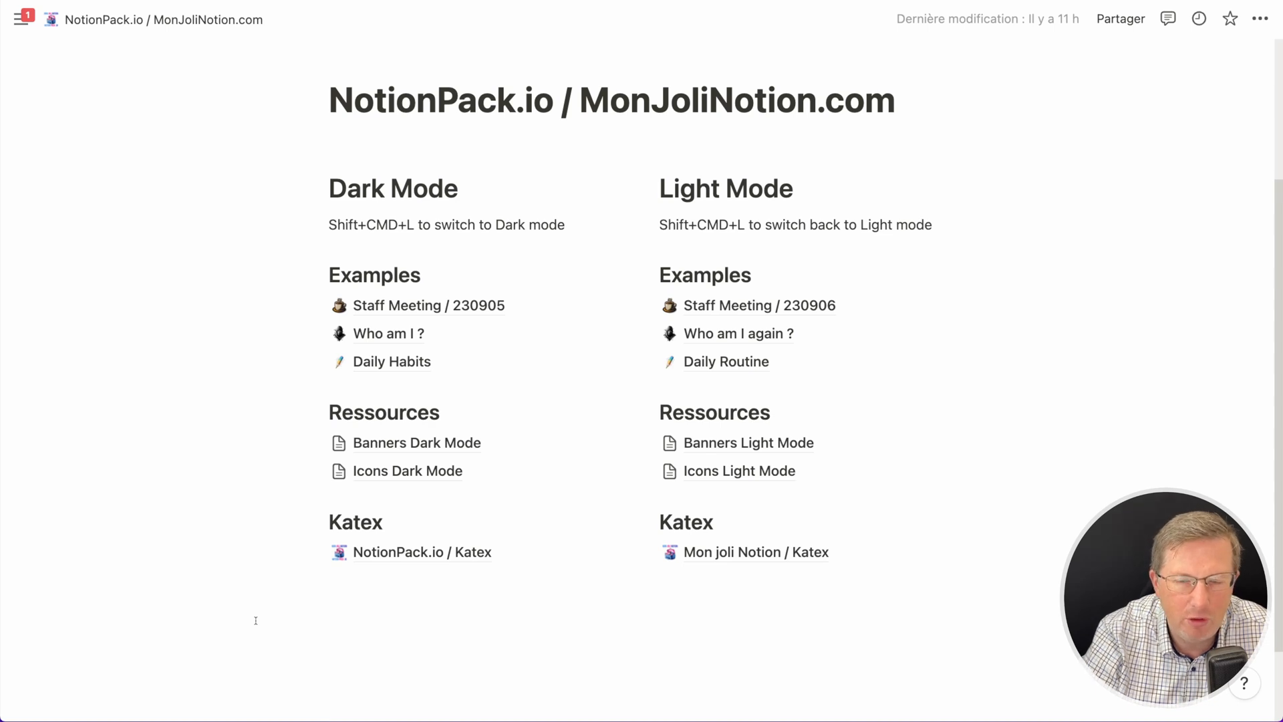
- Switch the Notion workspace page to dark mode
key("shift+super+l")
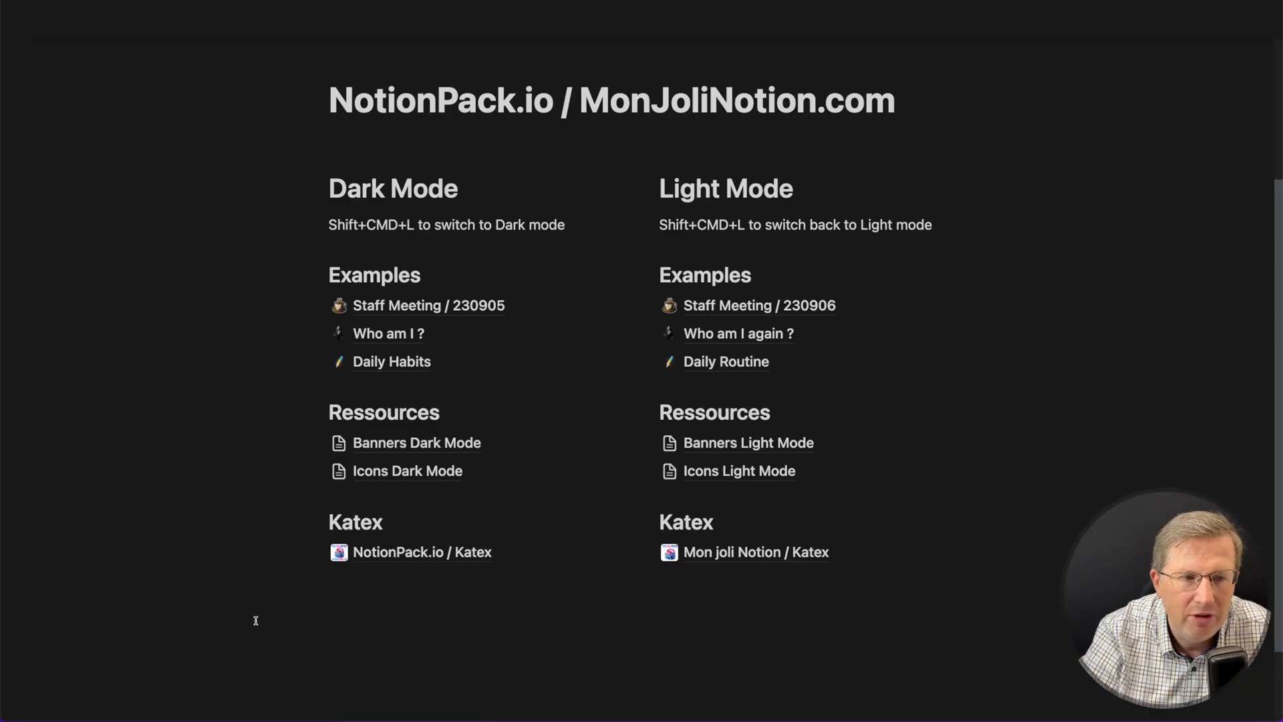
key("shift+super+l")
key("shift+super+l")
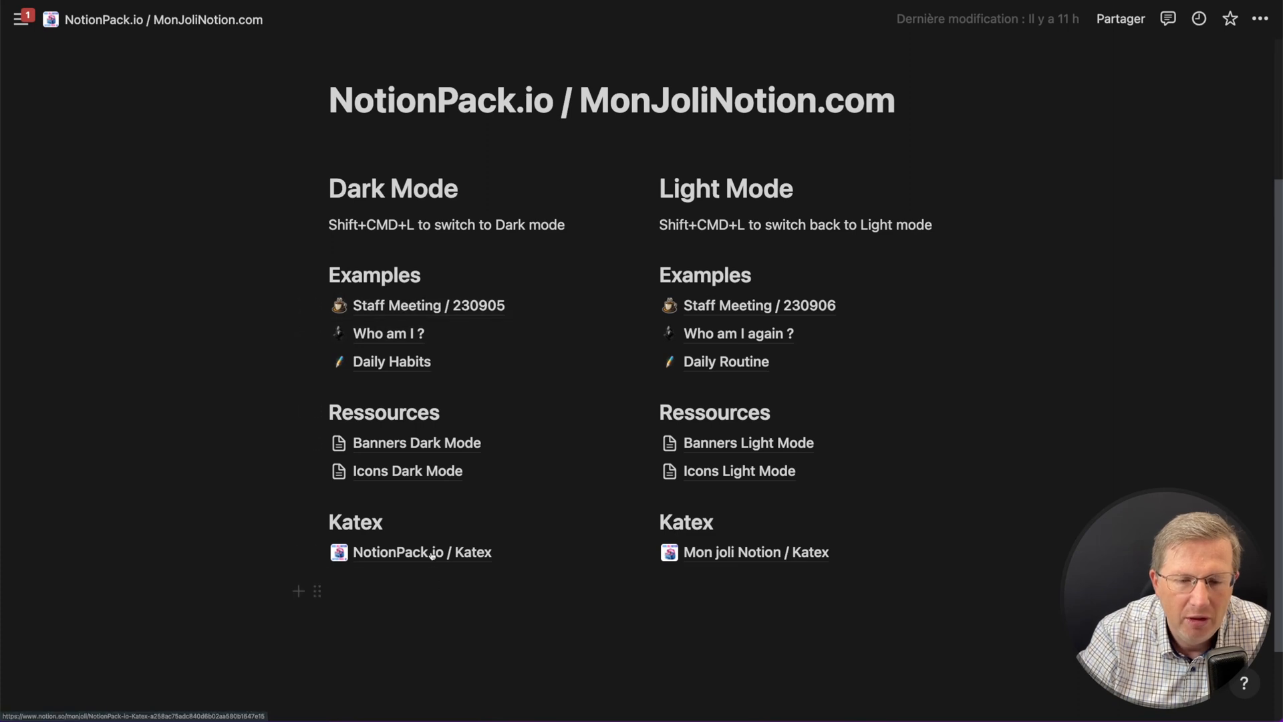
- Open the Staff Meeting / 230905 page and zoom the view out
left_click(402, 305)
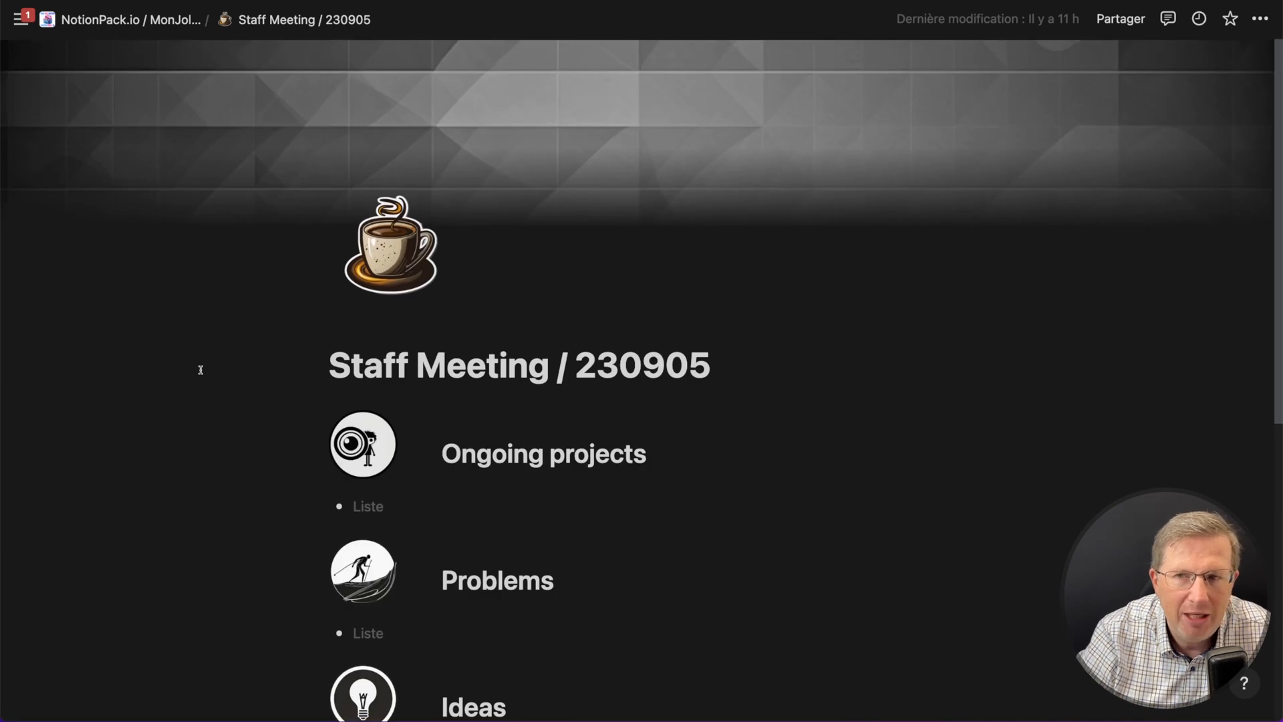
mouse_move(256, 143)
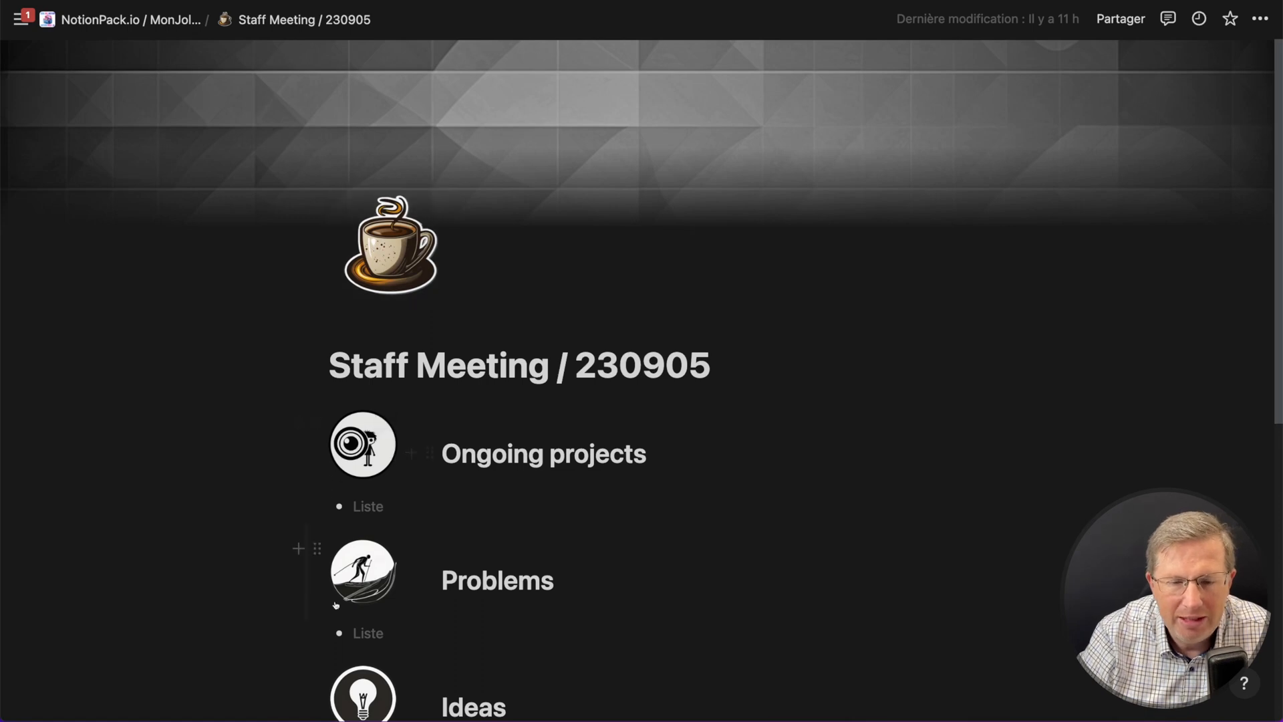
key("super+minus")
key("super+minus")
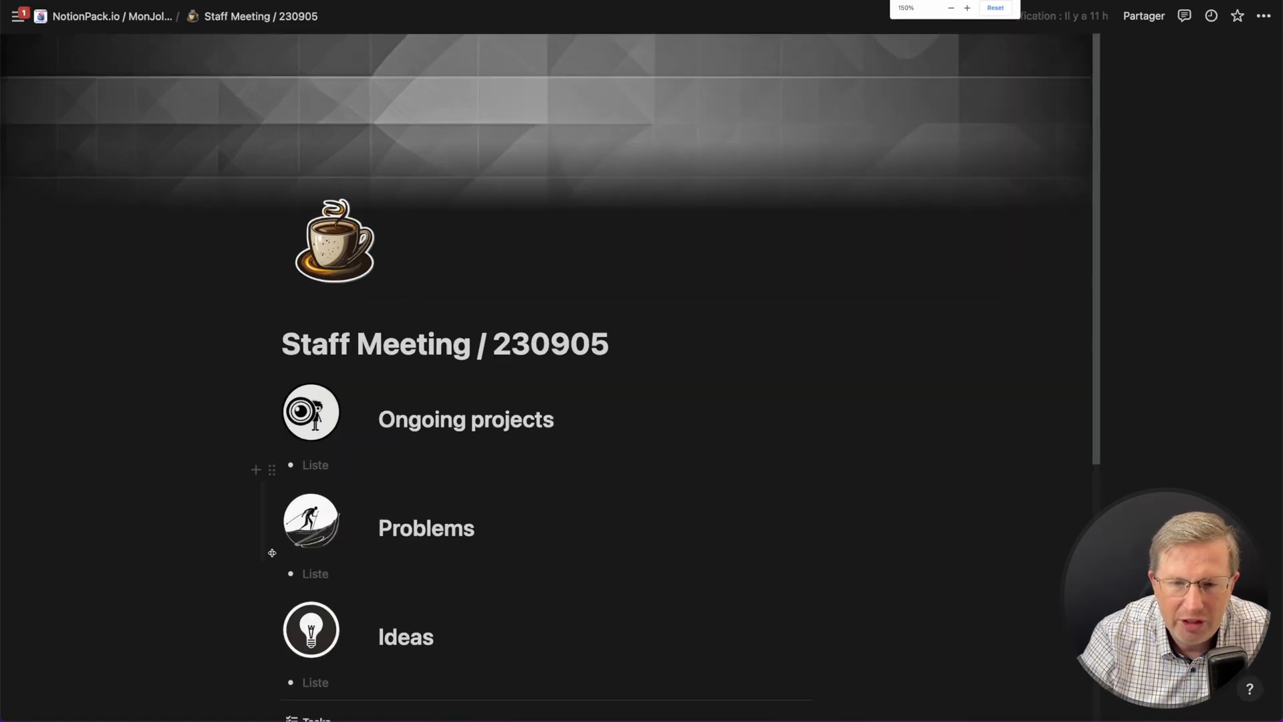
- Zoom out on the Staff Meeting / 230905 page to view it whole, then return to the workspace home page
key("super+minus")
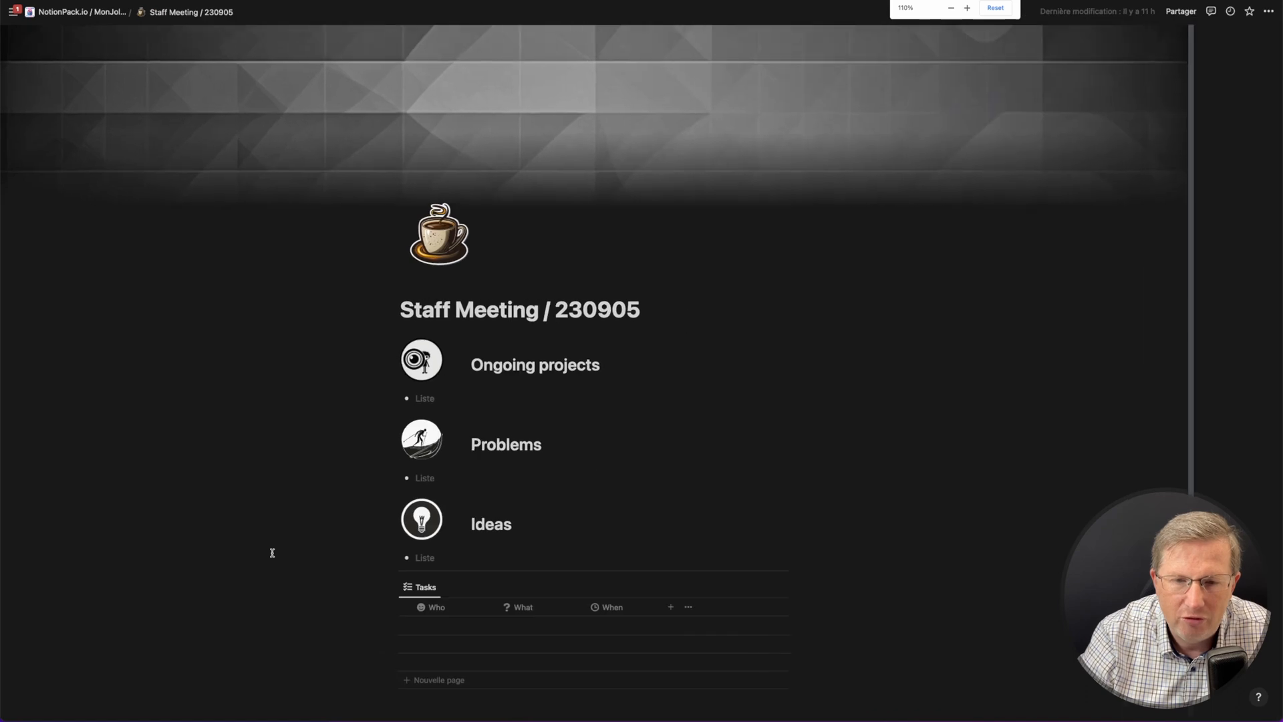
scroll(268, 556, "up", 1)
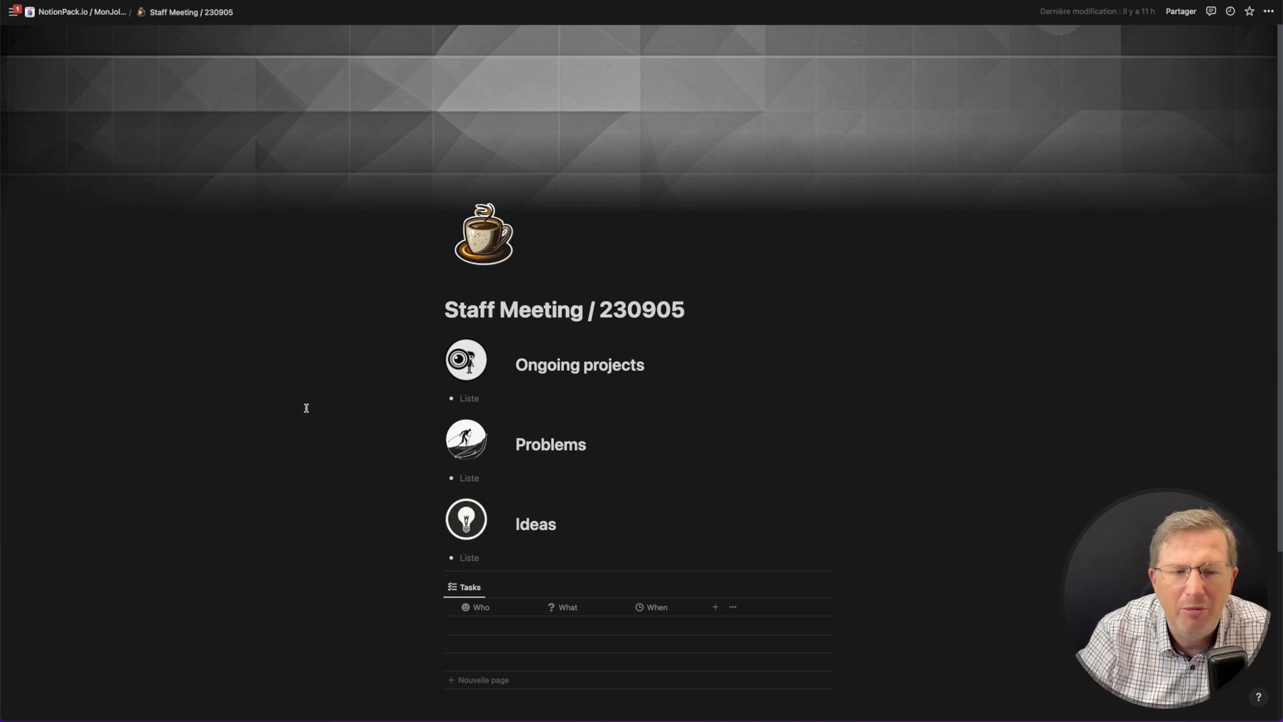
key("super+bracketleft")
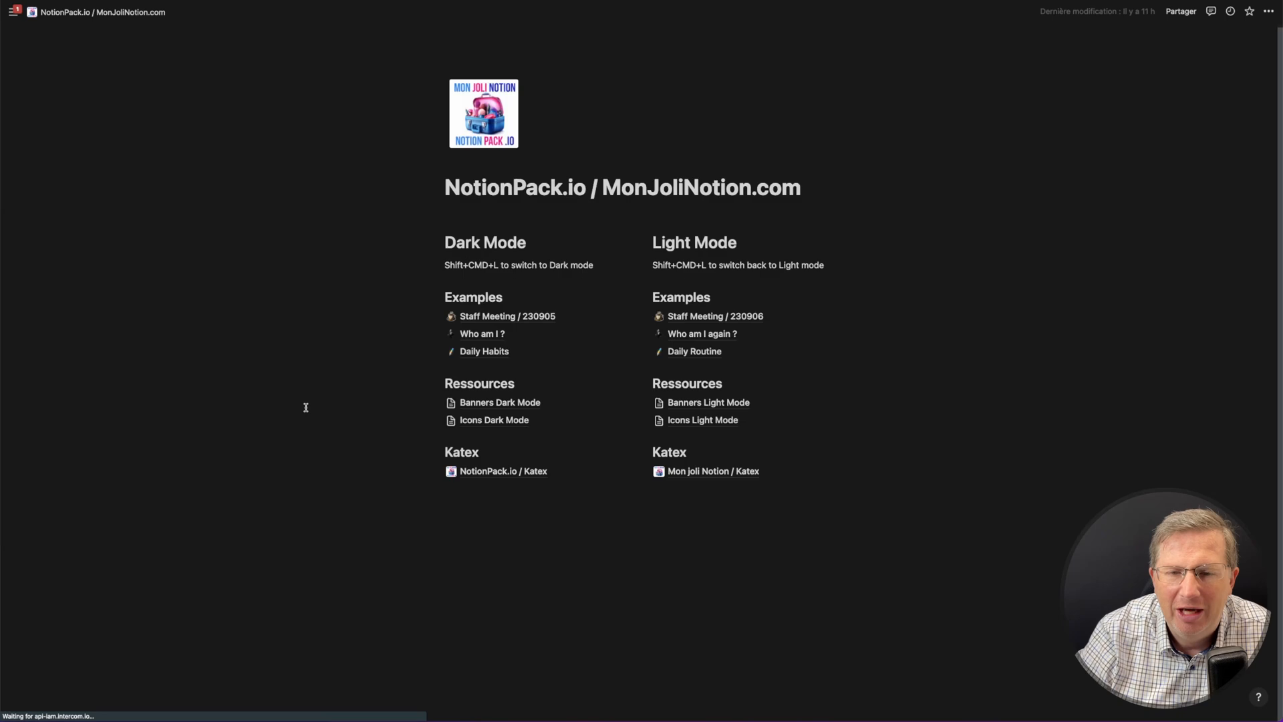
- Open the Who am I ? page and zoom in to view its banner, icon and profile card
left_click(493, 334)
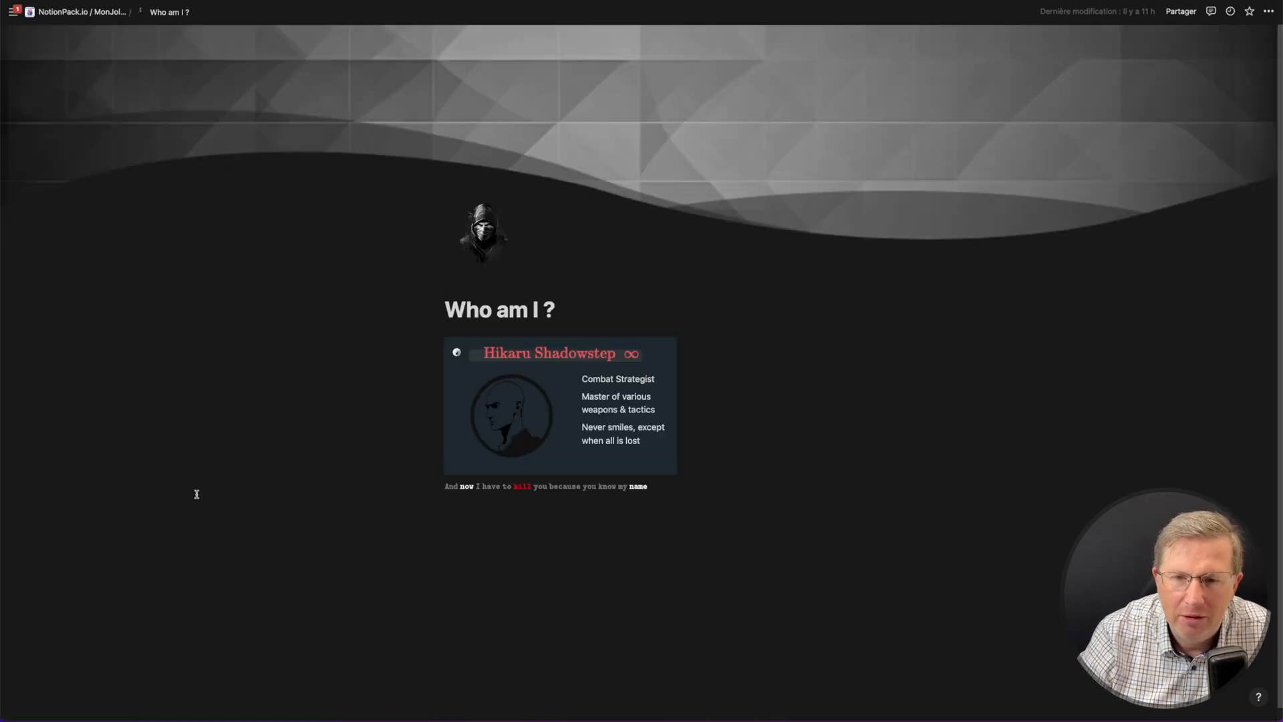
key("super+equal")
key("super+equal")
key("super+equal")
key("super+equal")
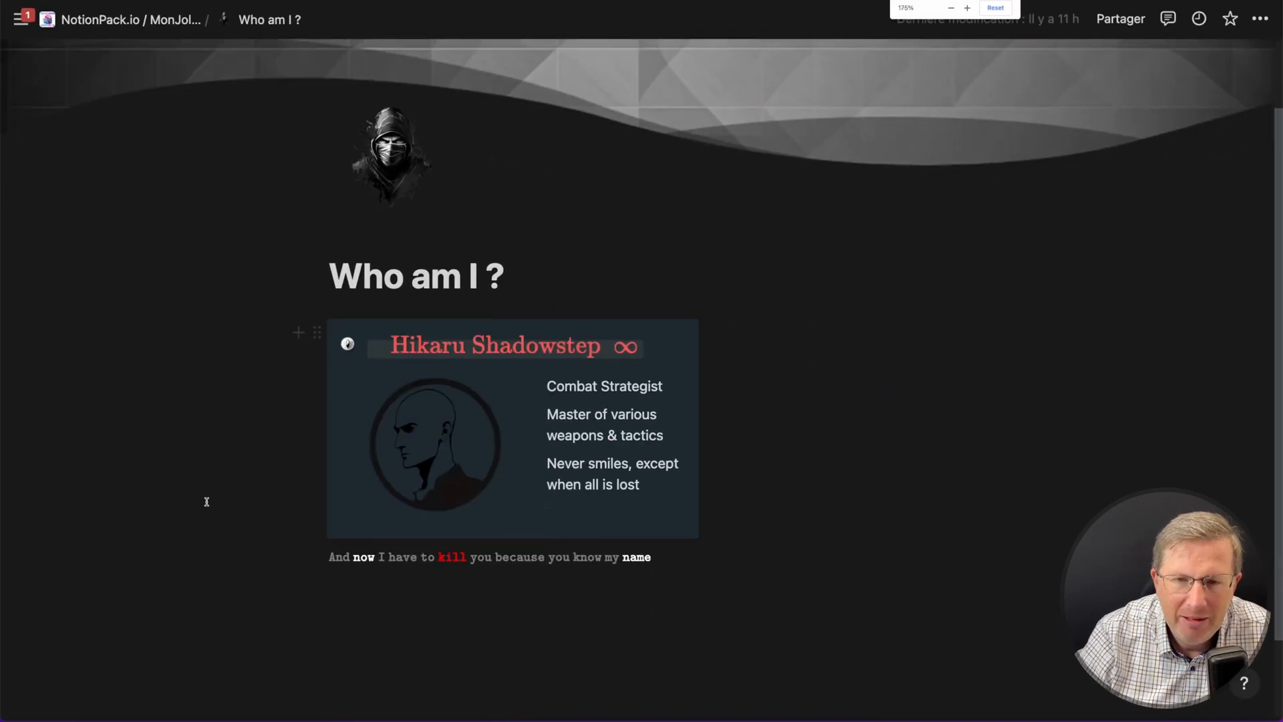
scroll(205, 499, "up", 2)
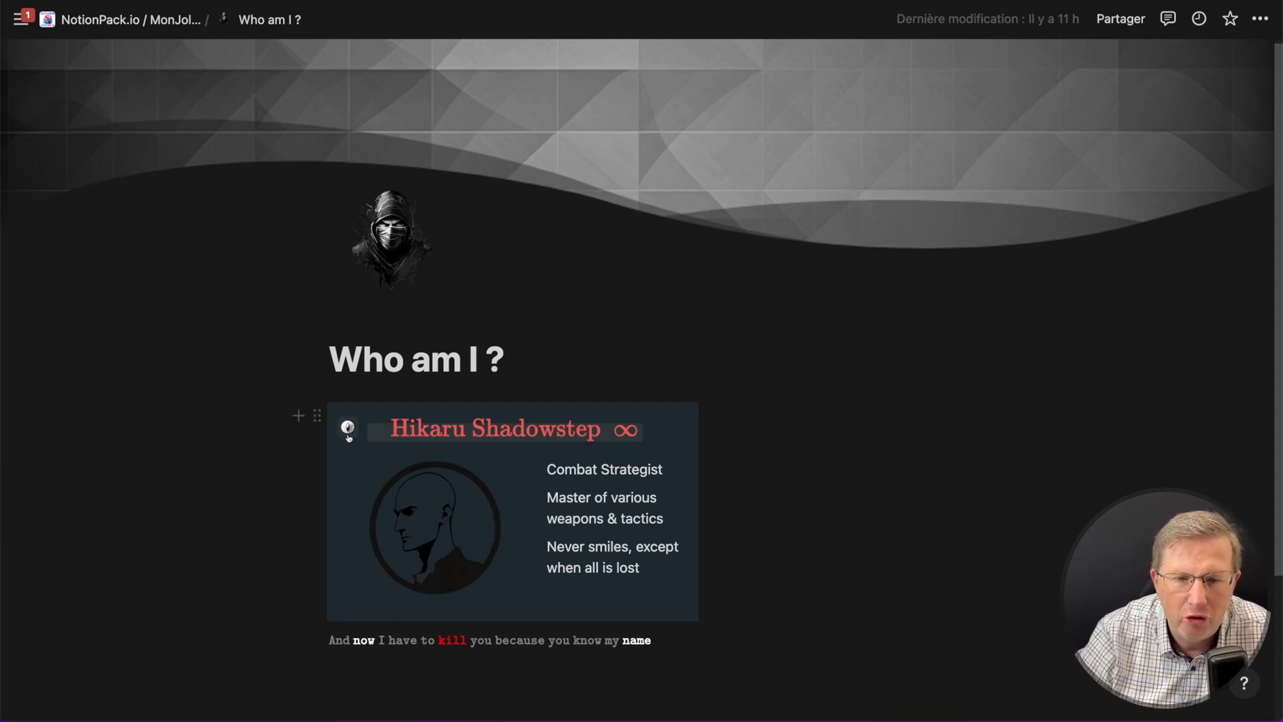
- Open and close the KaTeX code of the Hikaru Shadowstep title and of the closing sentence to examine them
left_click(515, 432)
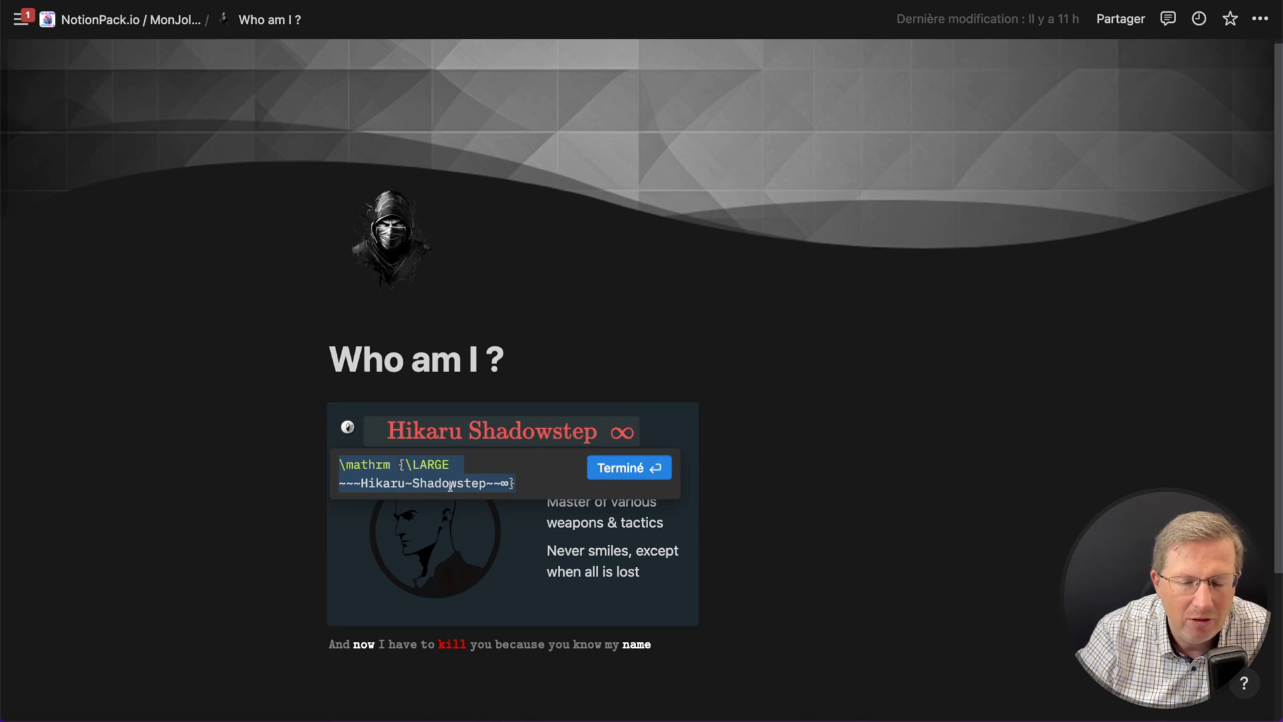
left_click(605, 471)
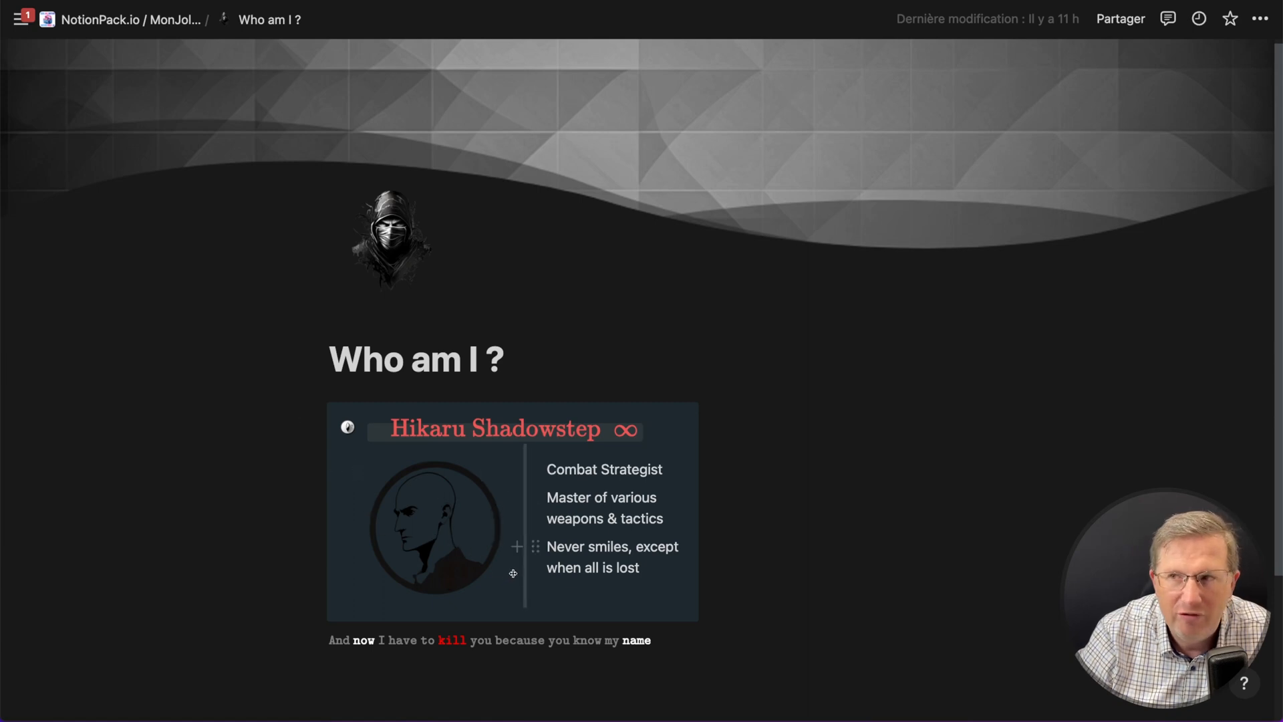
scroll(513, 574, "down", 1)
left_click(363, 638)
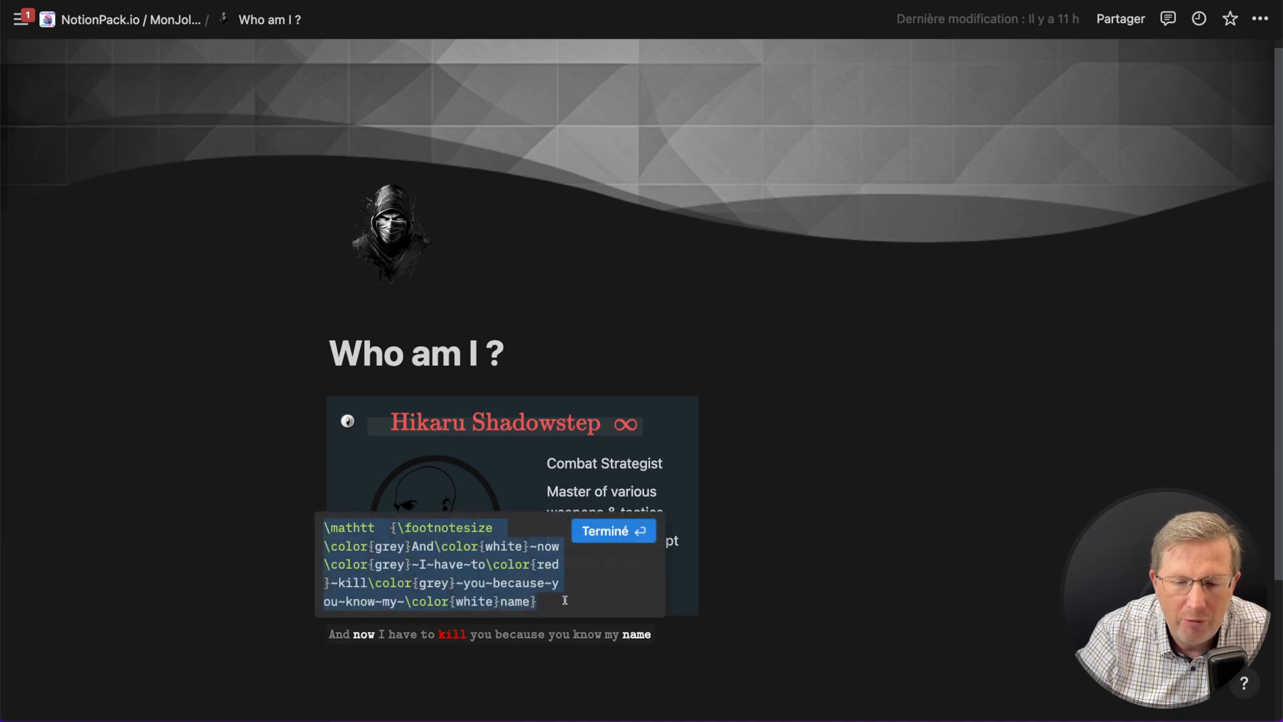
left_click(602, 538)
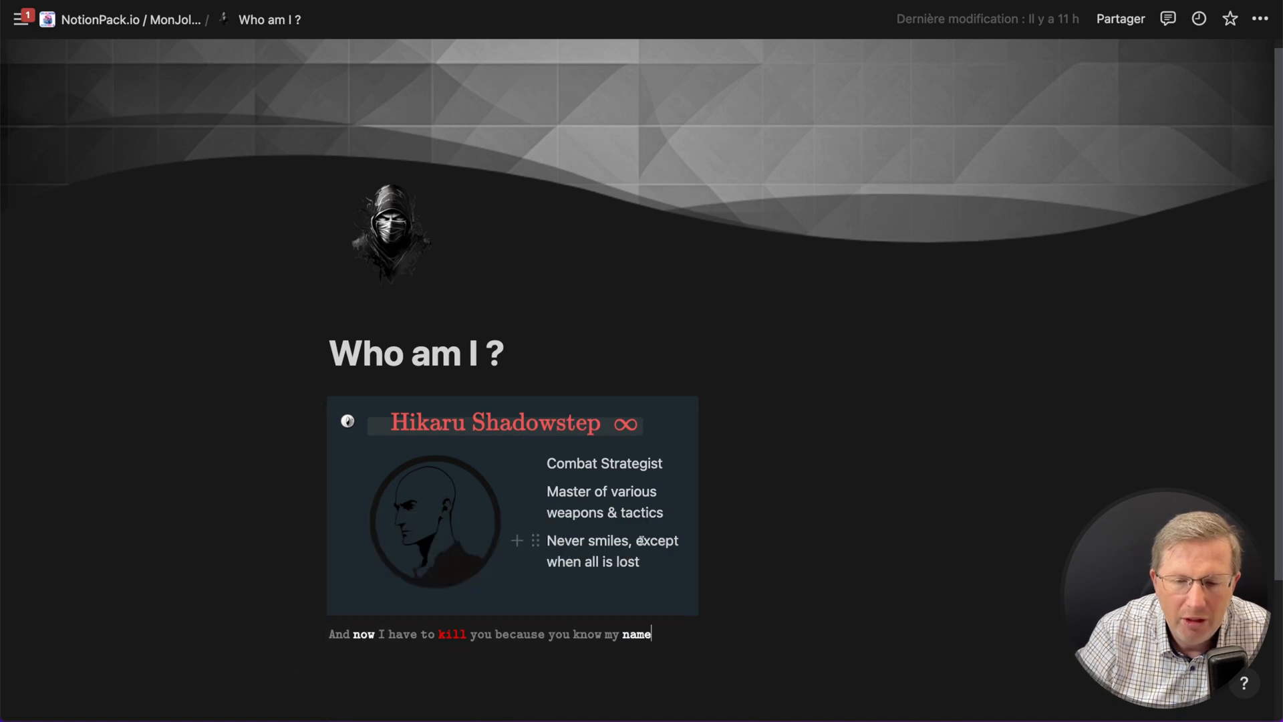
left_click(785, 618)
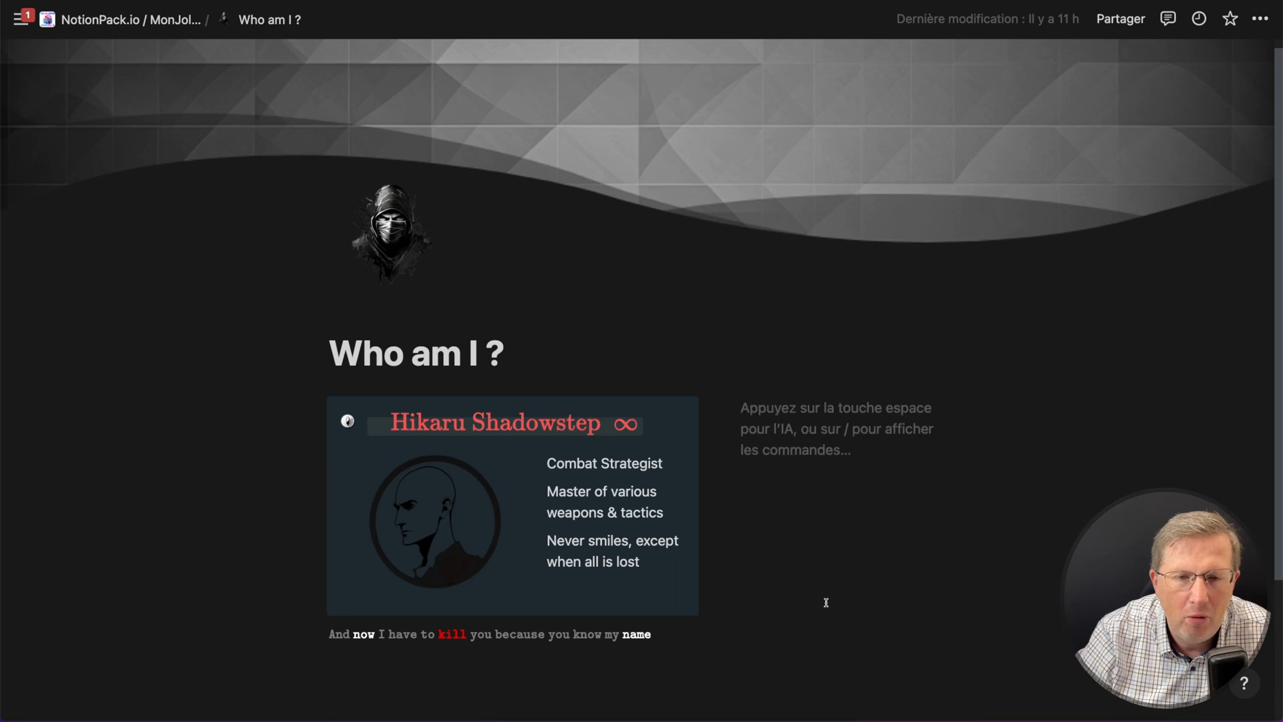
- Open the Daily Habits page and scroll through its icon-and-button habit list
key("super+bracketleft")
left_click(708, 513)
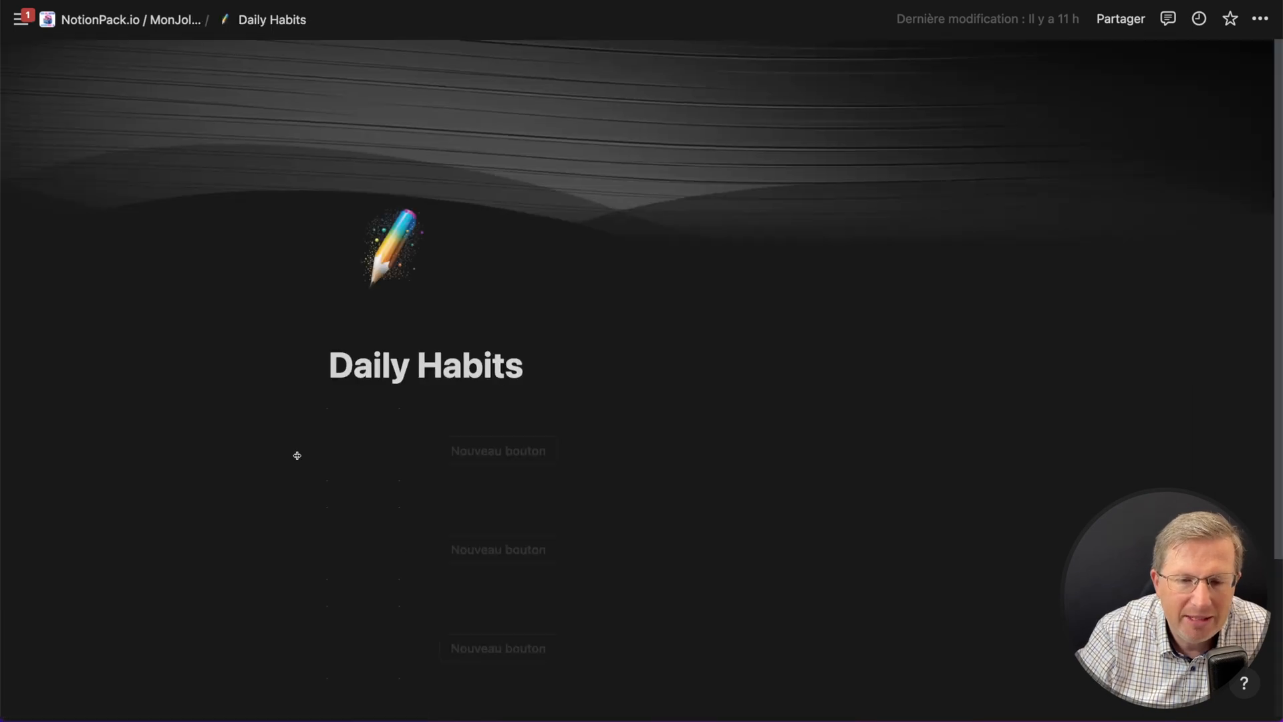
scroll(283, 472, "down", 2)
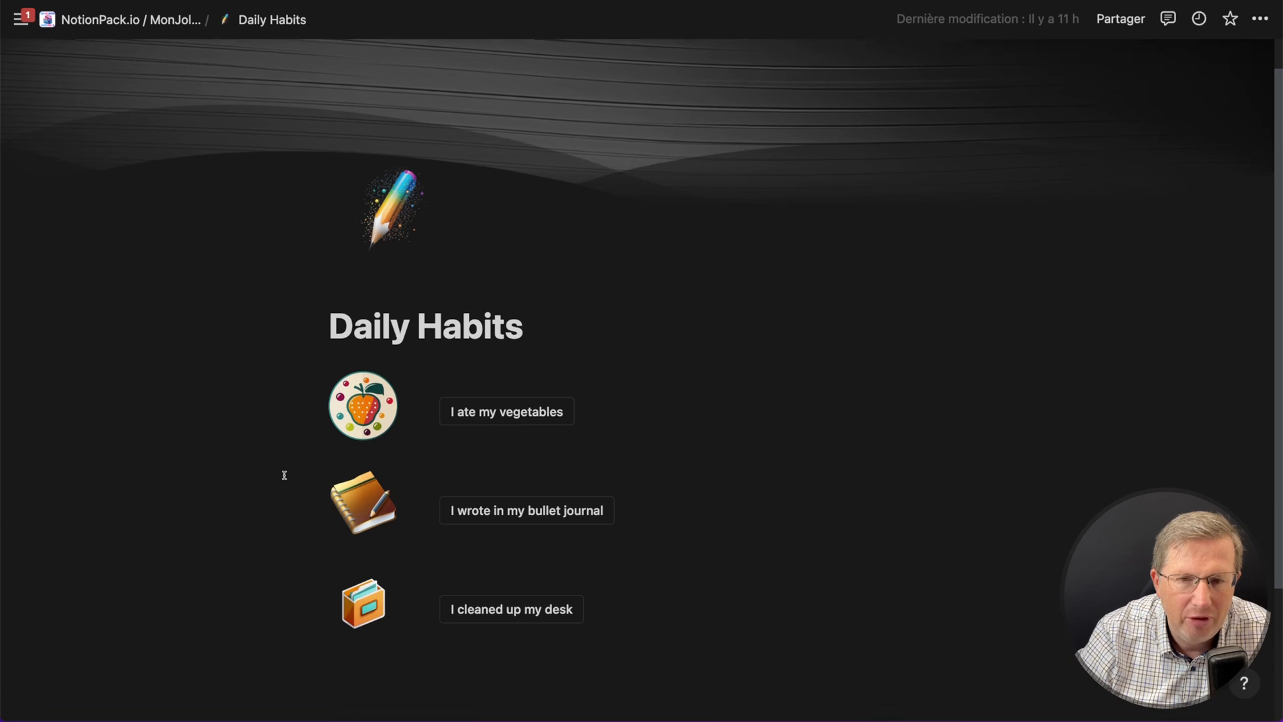
scroll(284, 475, "down", 1)
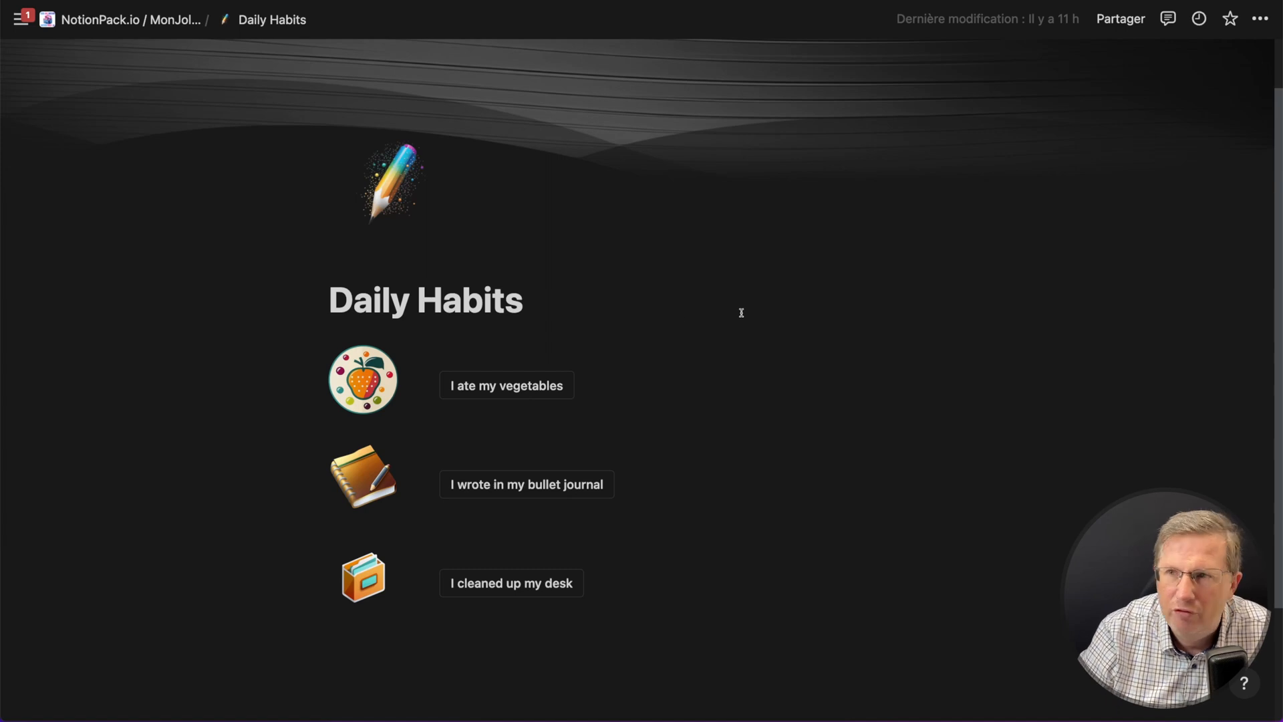
key("super+bracketleft")
- Open the Banners Dark Mode resource page and scroll through the available banners
scroll(601, 388, "down", 3)
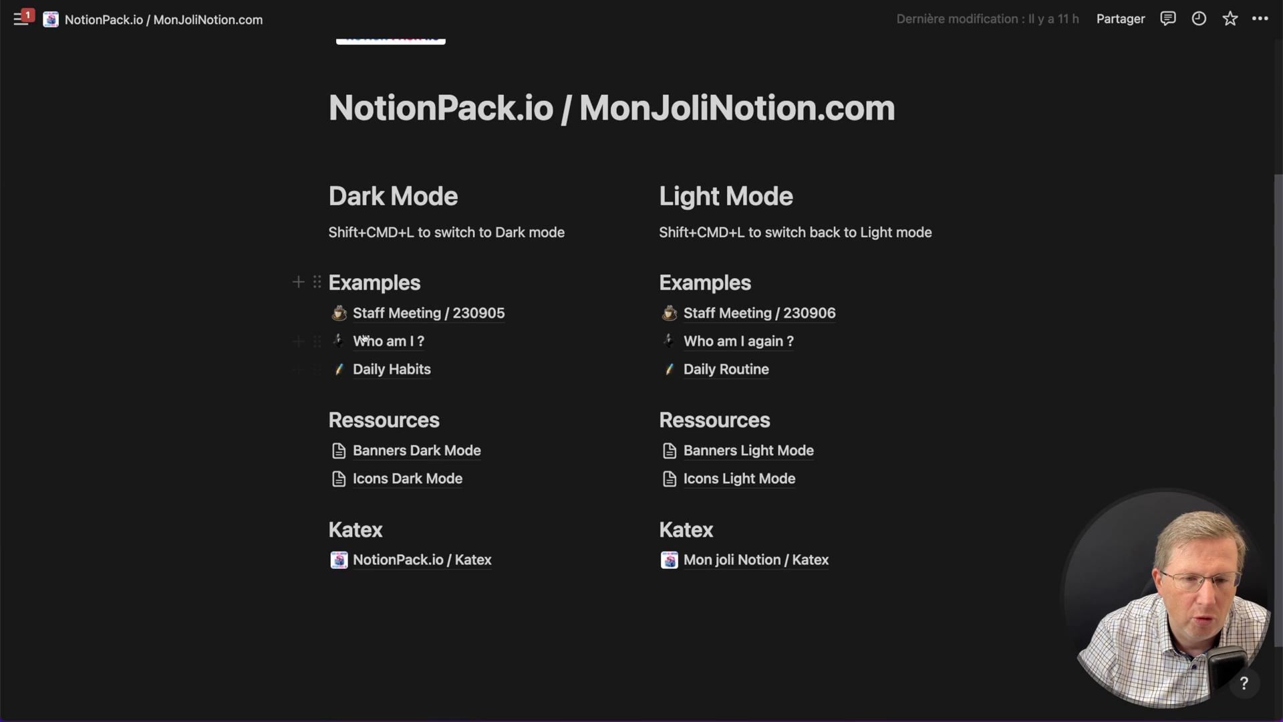
scroll(413, 369, "down", 1)
left_click(436, 441)
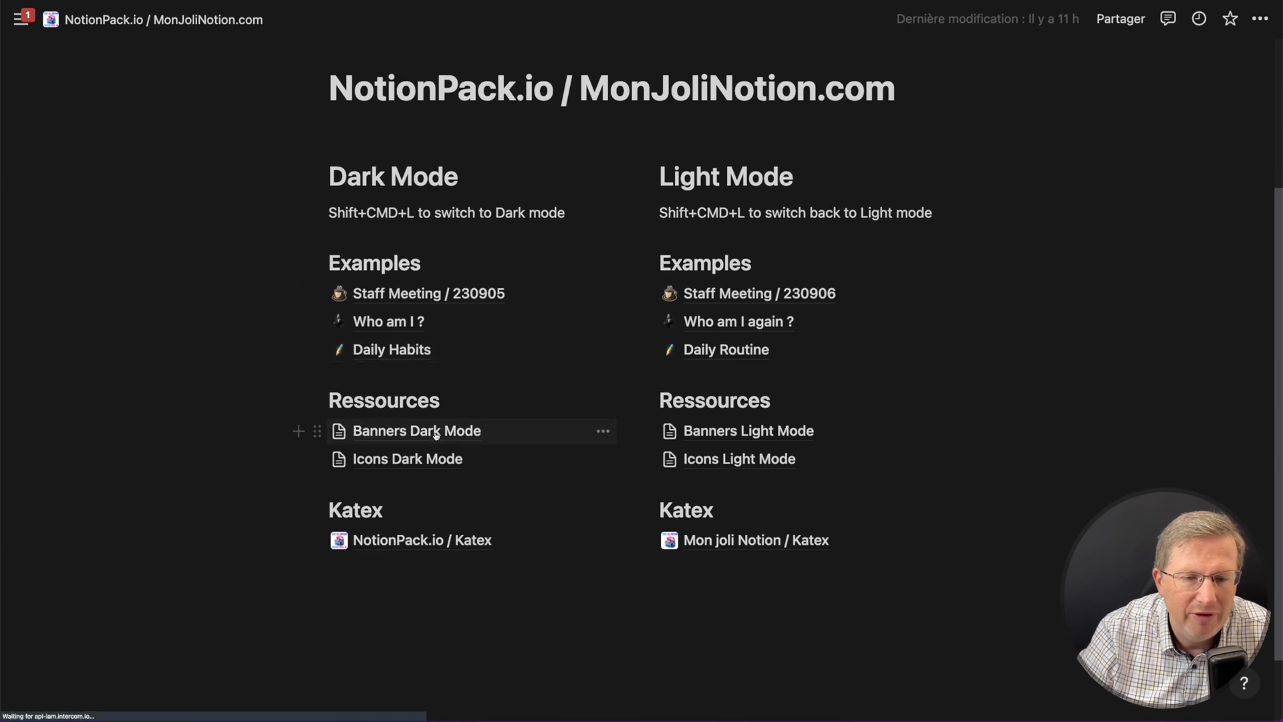
scroll(619, 354, "down", 5)
scroll(620, 348, "down", 15)
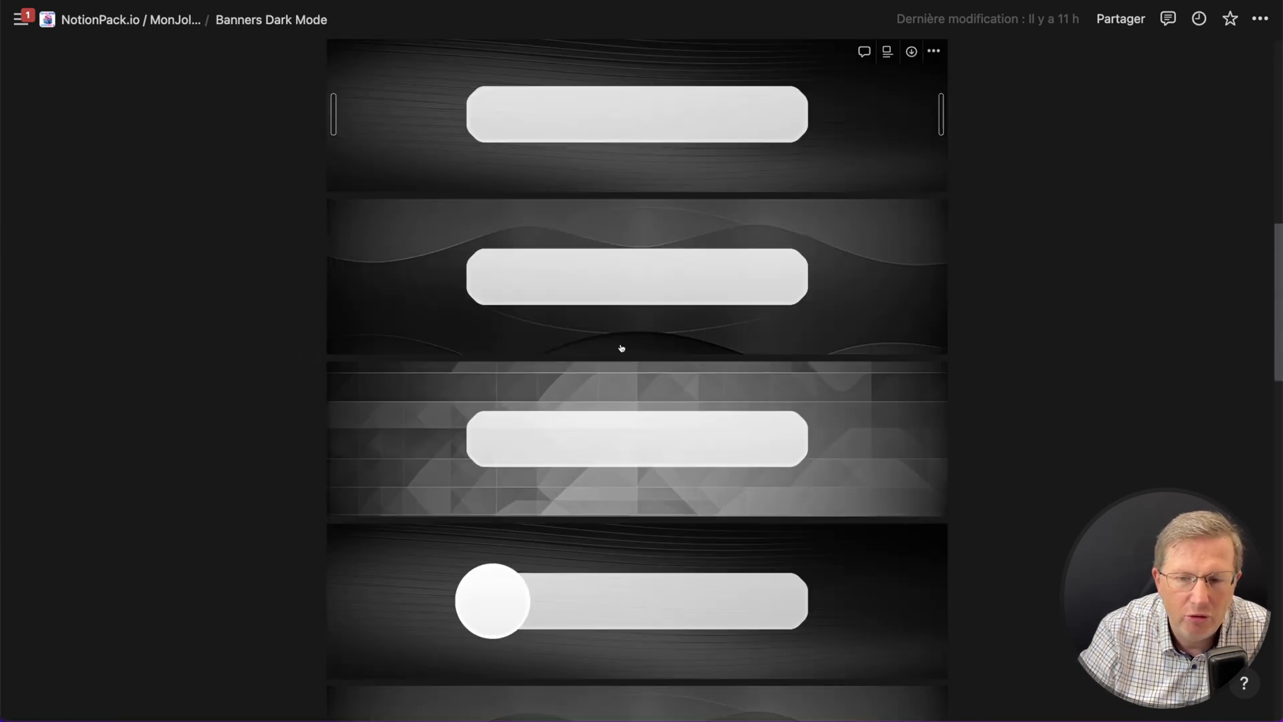
scroll(621, 350, "down", 2)
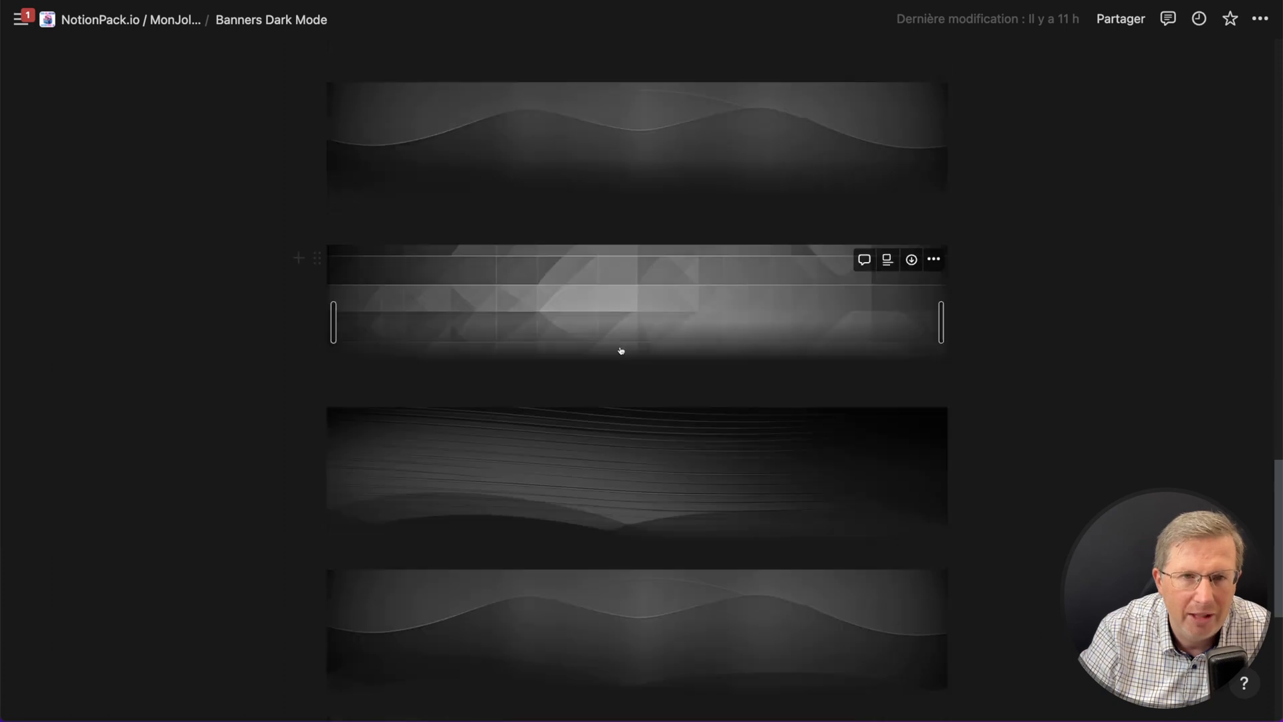
scroll(621, 346, "up", 3)
scroll(618, 374, "up", 10)
key("super+bracketleft")
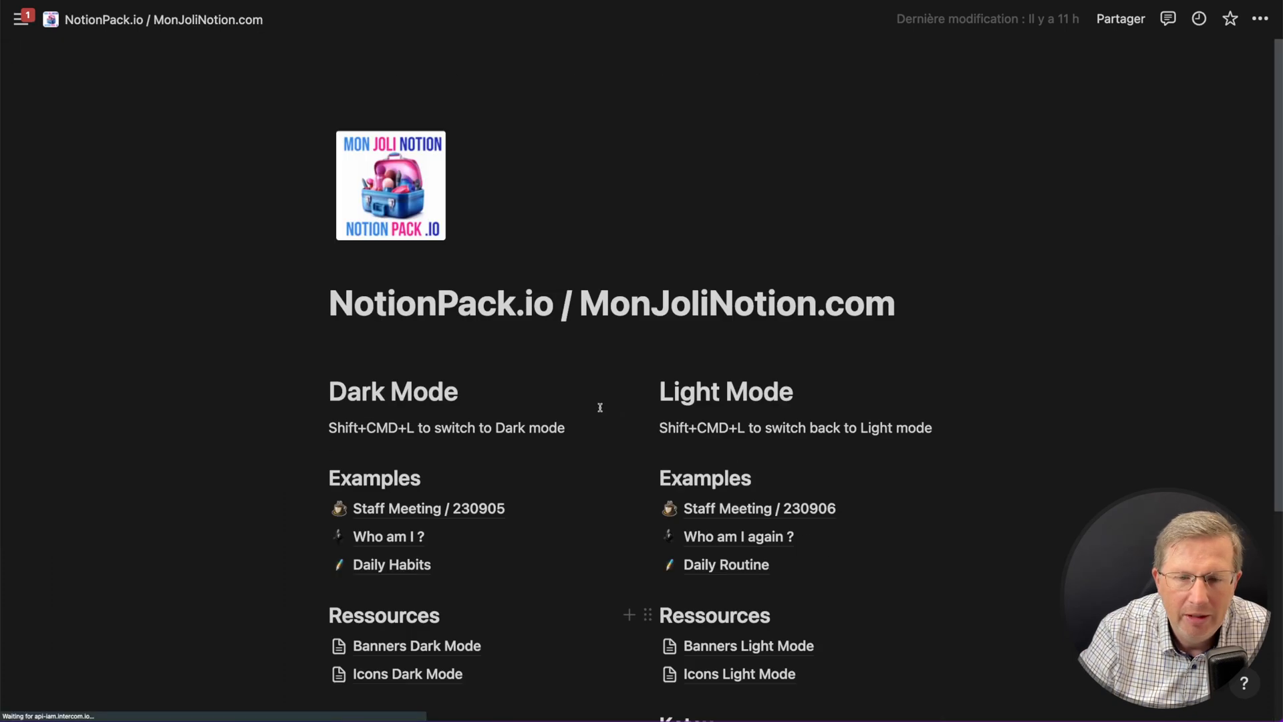
- Open the Icons Dark Mode resource page and scroll through the available icons
left_click(406, 671)
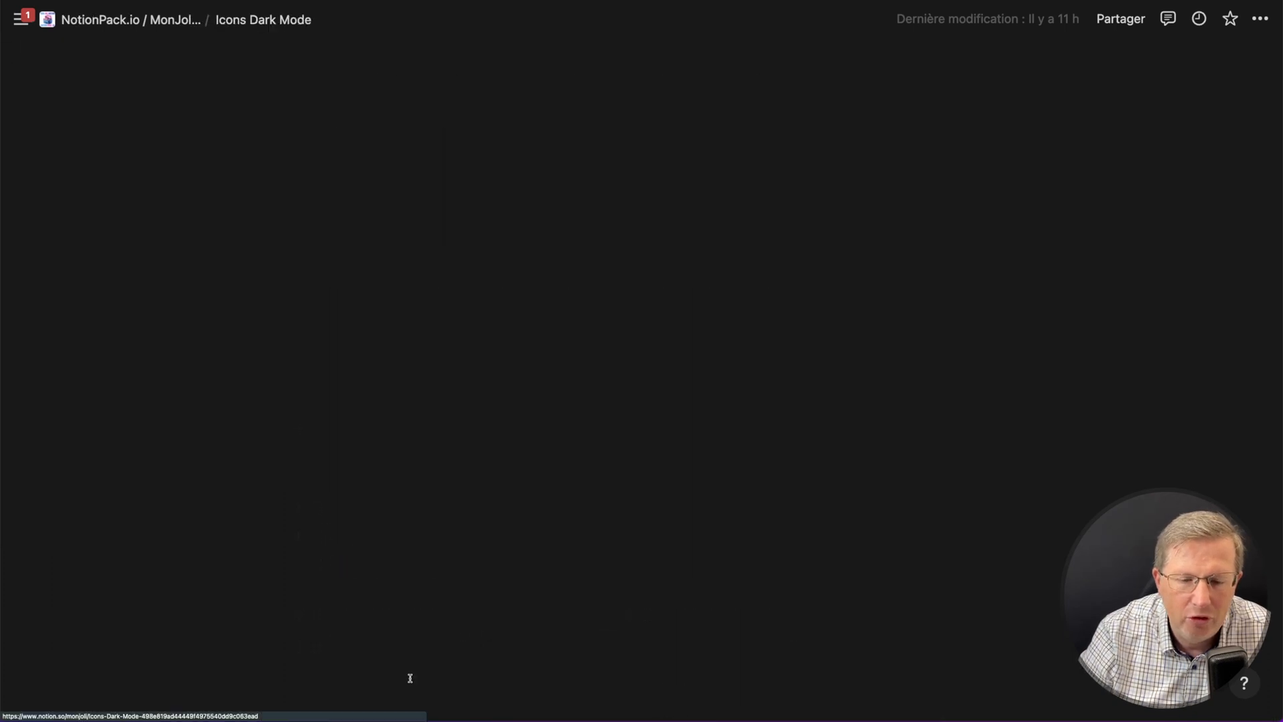
scroll(773, 347, "down", 10)
scroll(773, 353, "down", 20)
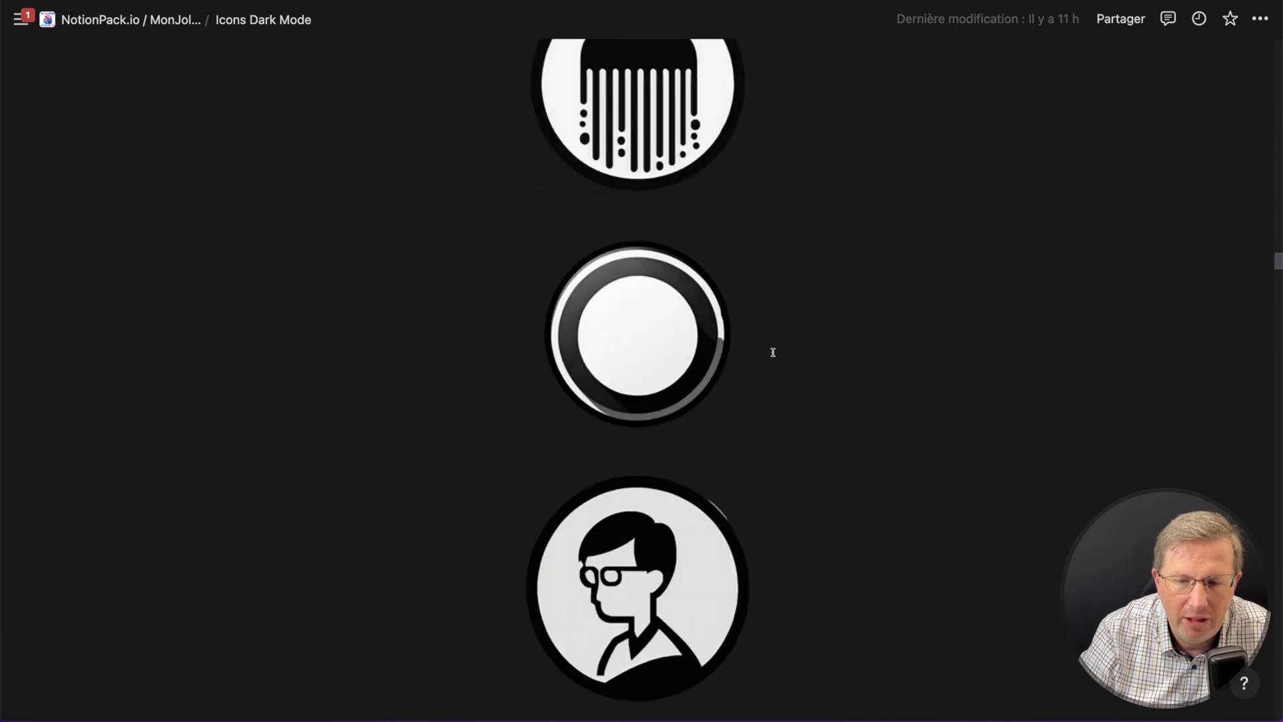
scroll(772, 353, "down", 15)
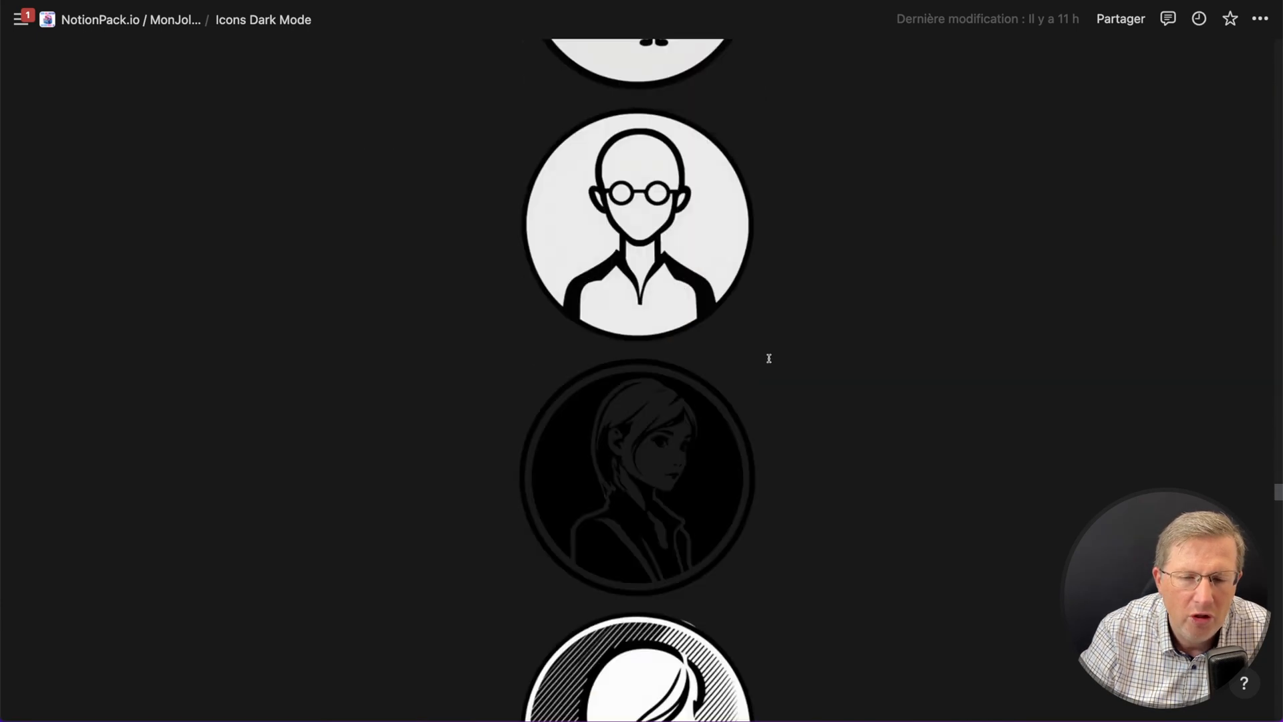
scroll(766, 375, "down", 5)
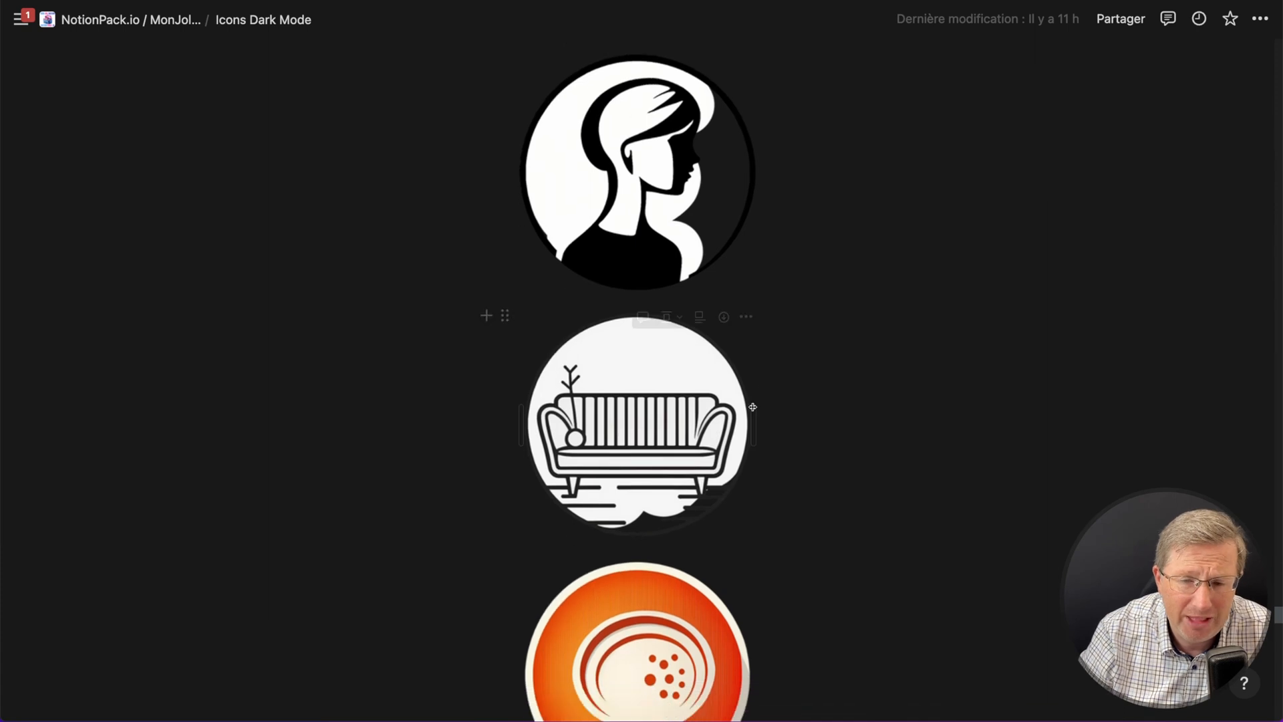
scroll(755, 422, "down", 6)
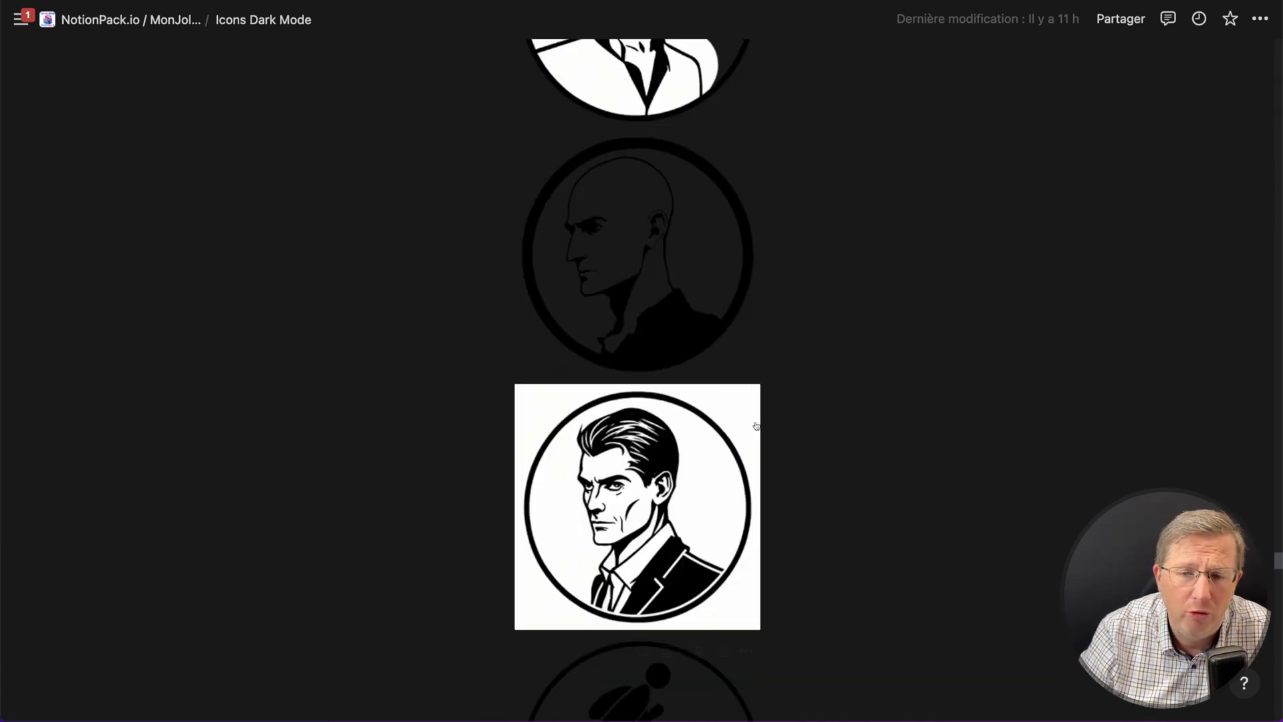
key("super+bracketleft")
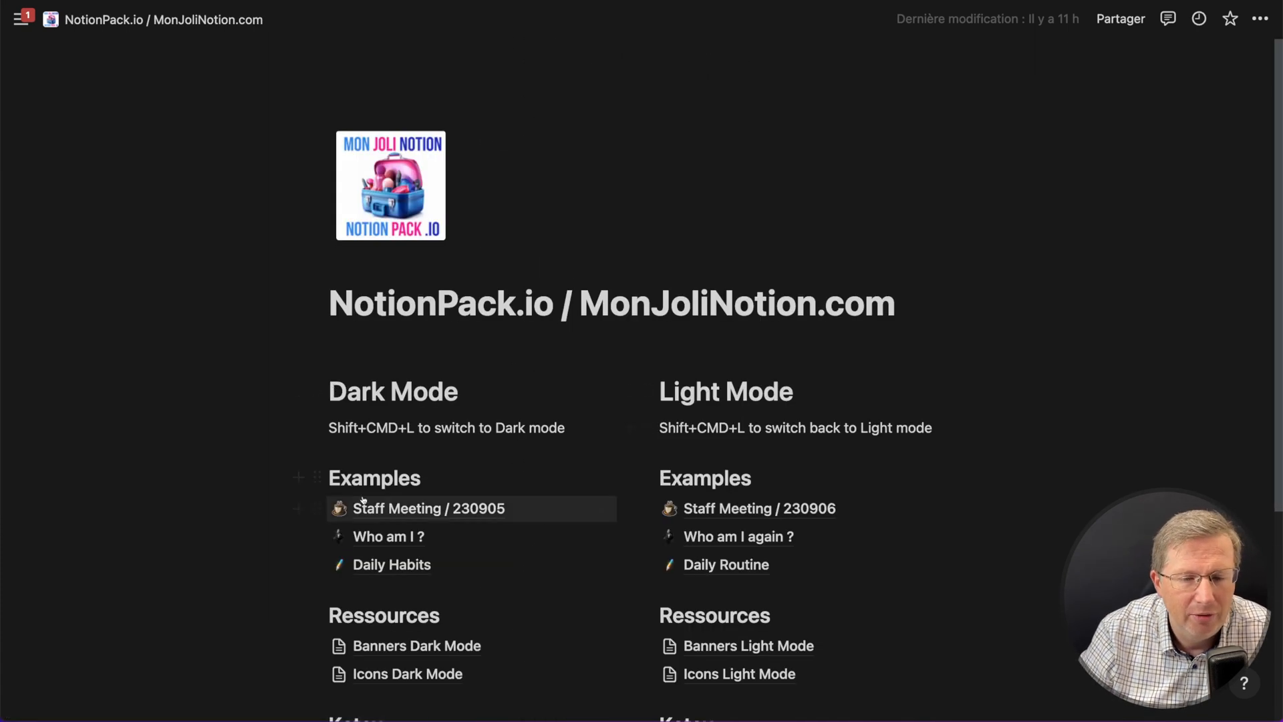
- Open the NotionPack.io / Katex page and browse its font, size, colour and decoration examples
scroll(374, 482, "down", 3)
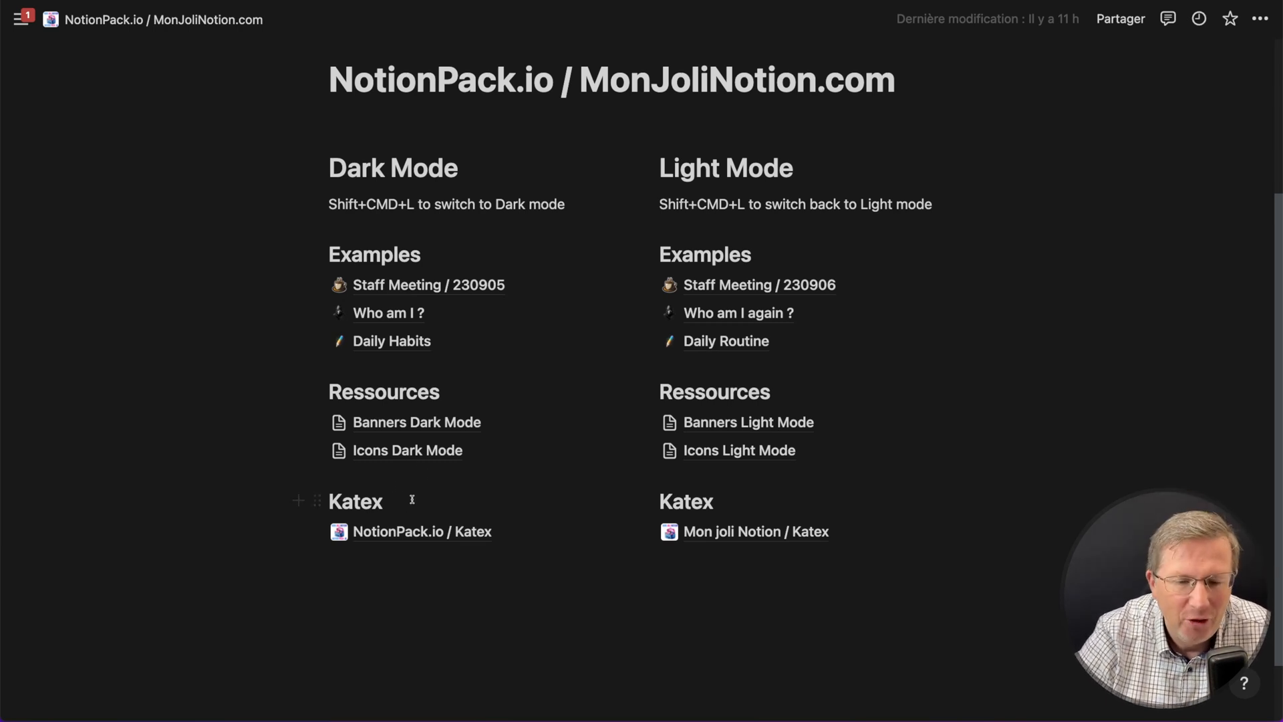
left_click(442, 531)
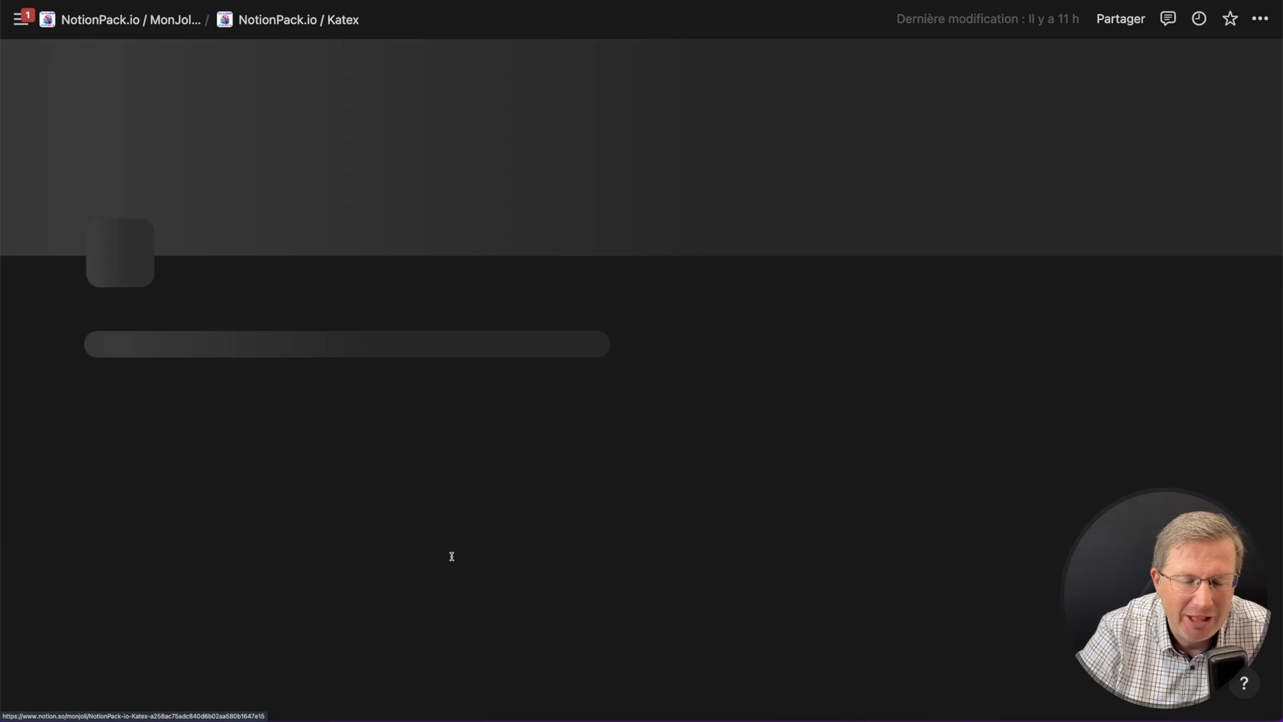
scroll(394, 462, "down", 3)
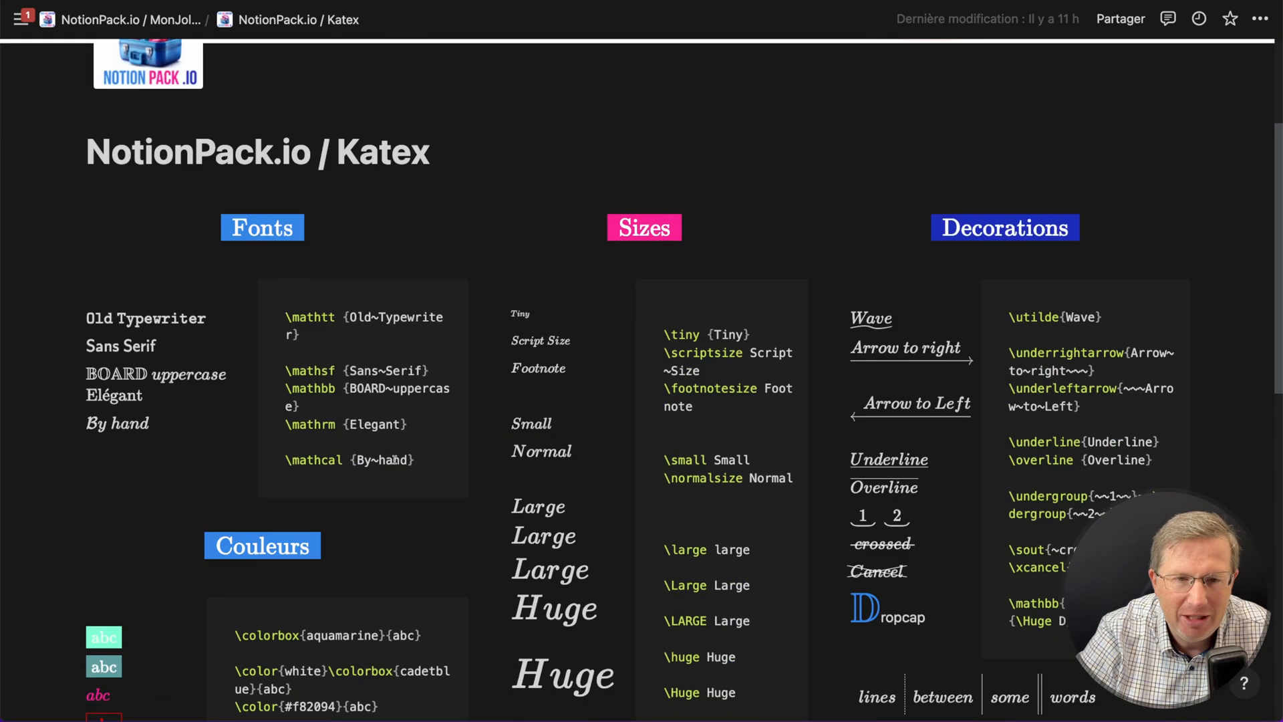
key("super+minus")
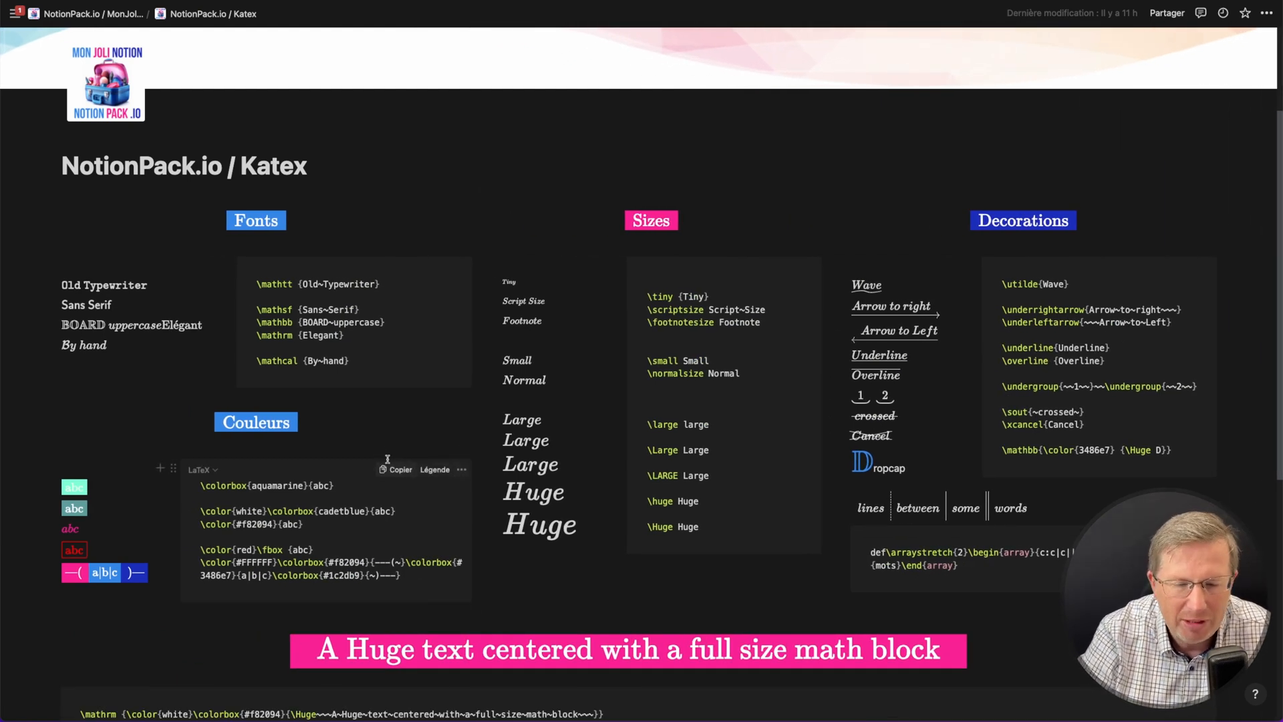
scroll(388, 459, "down", 3)
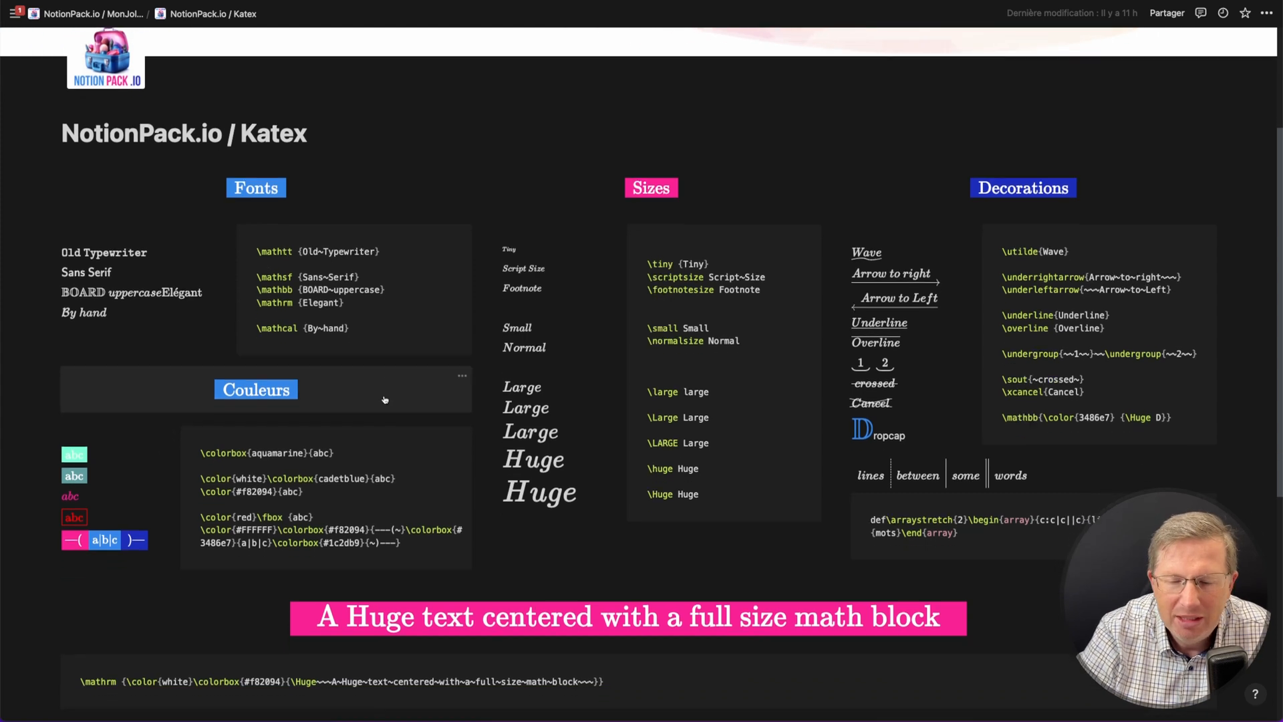
scroll(385, 395, "down", 1)
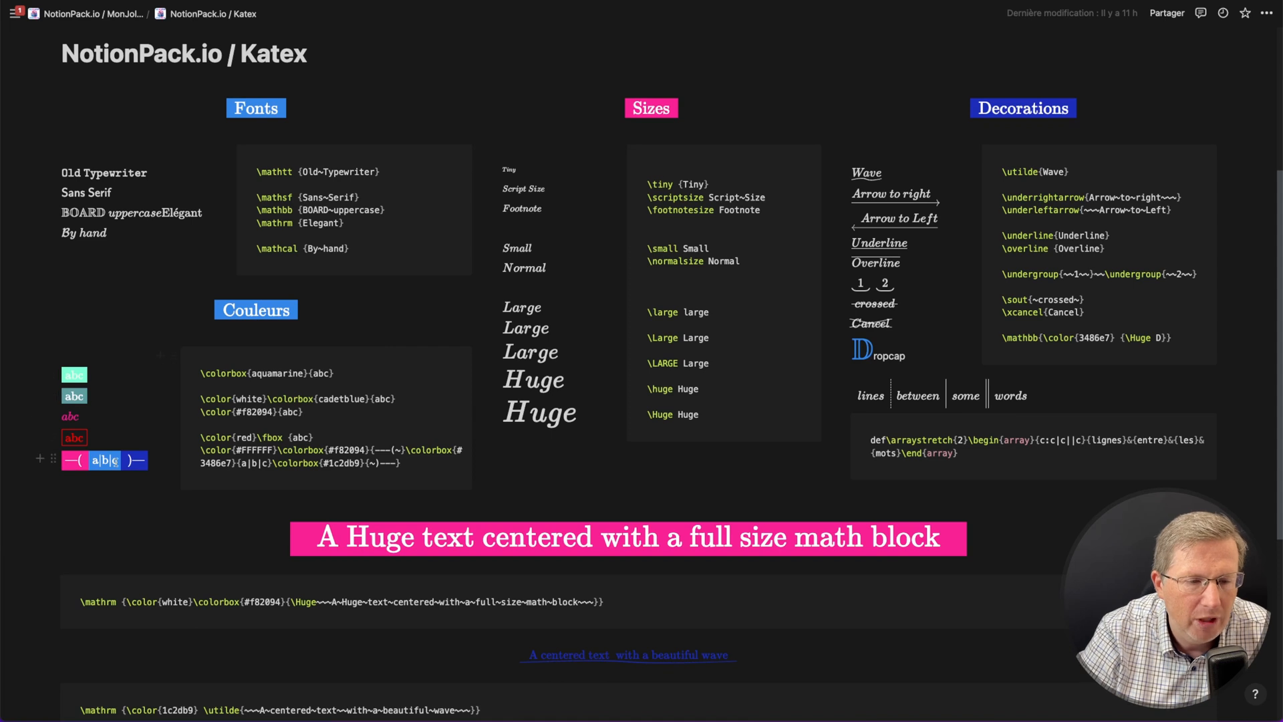
scroll(171, 408, "down", 5)
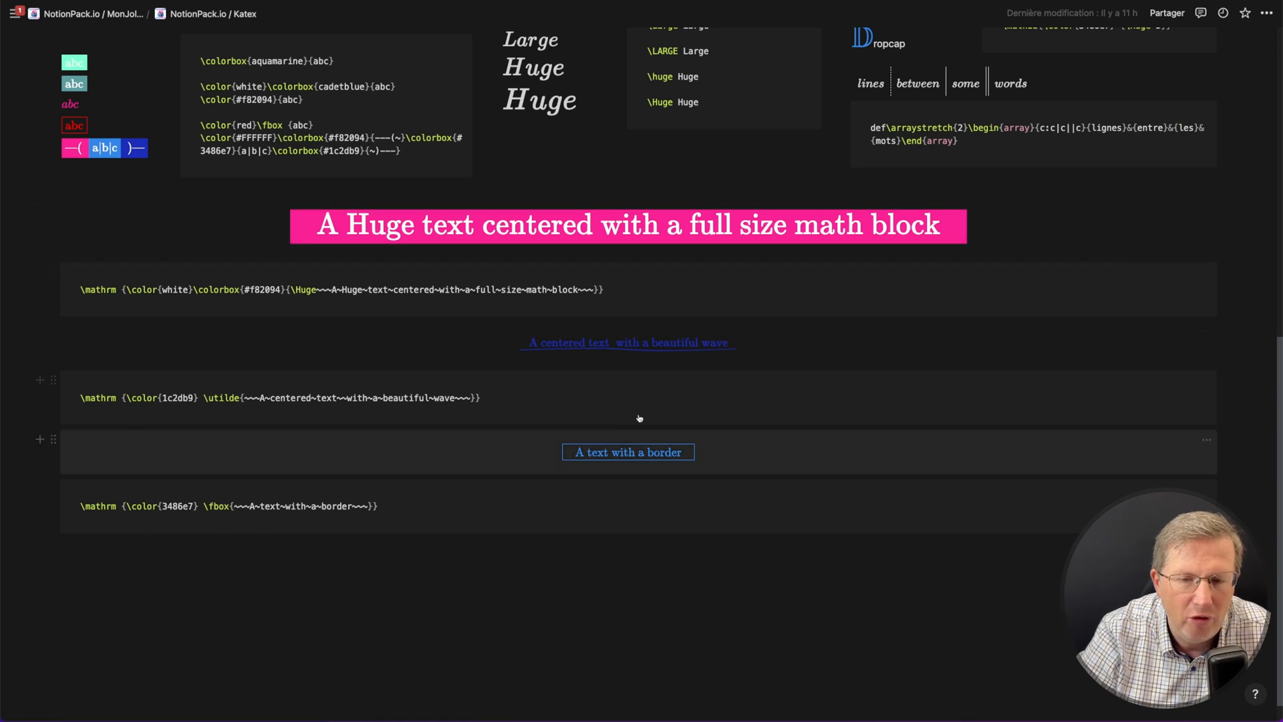
scroll(553, 418, "up", 3)
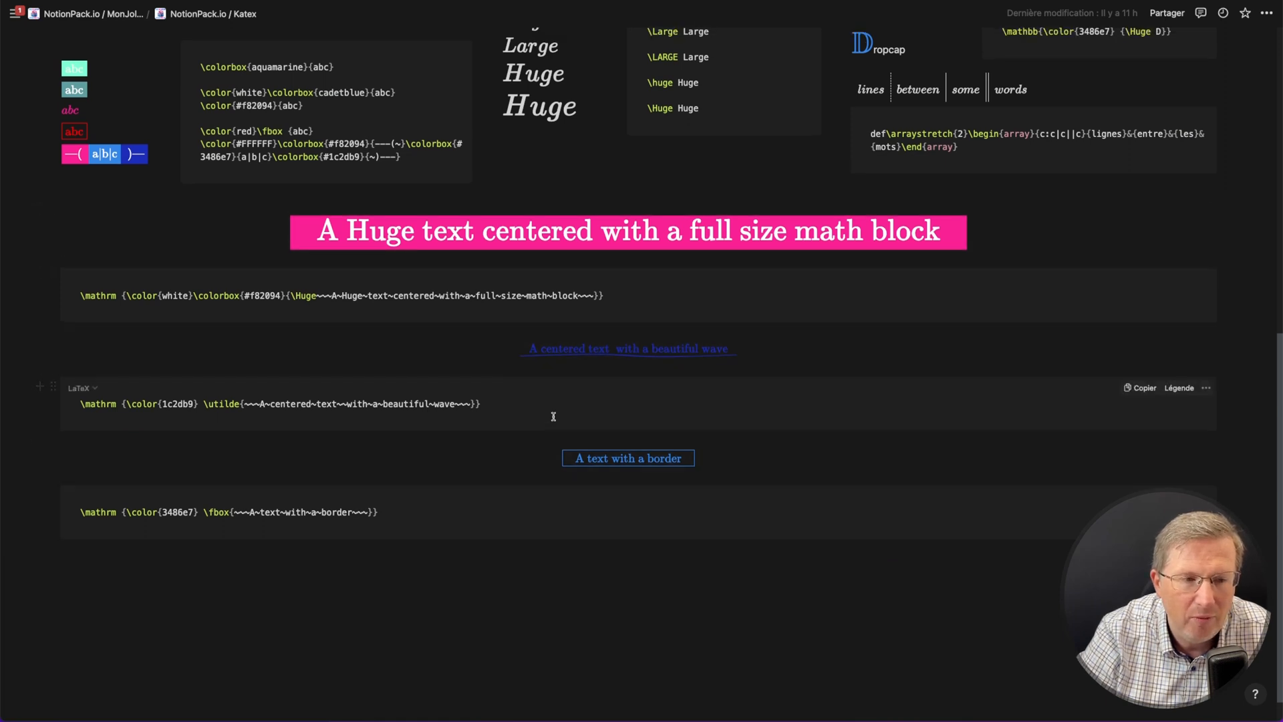
scroll(554, 420, "up", 3)
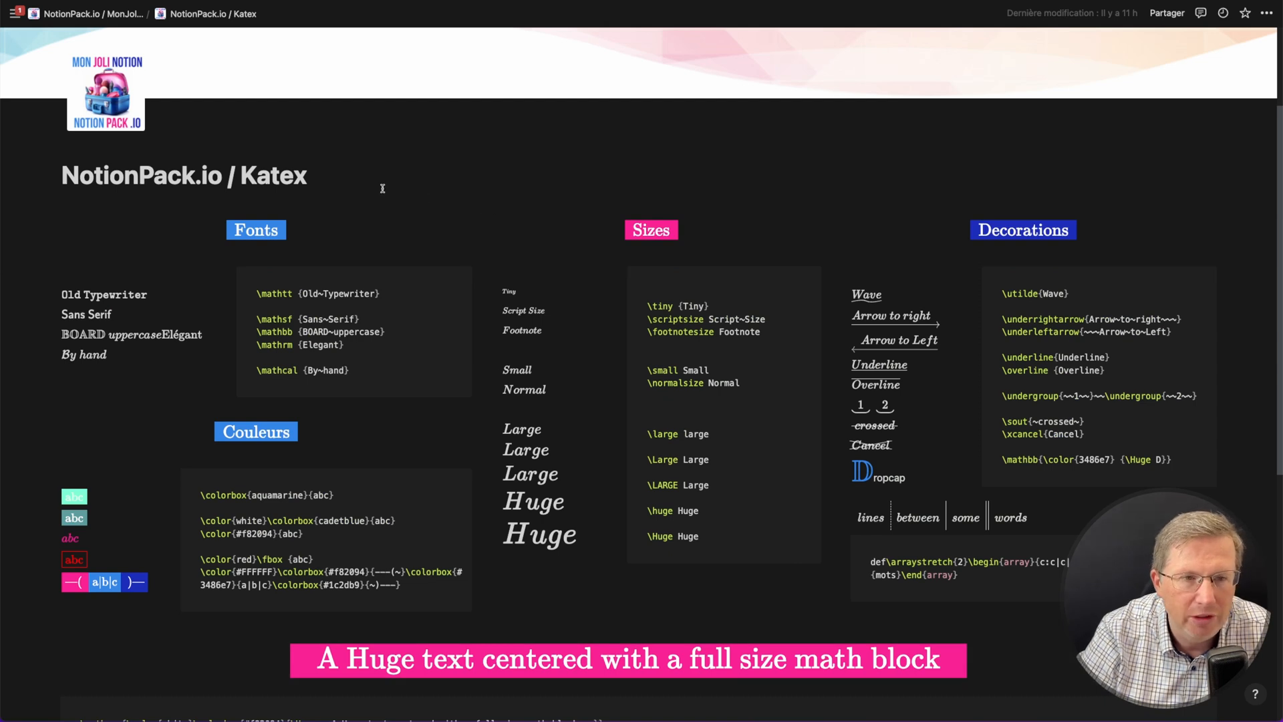
key("super+[")
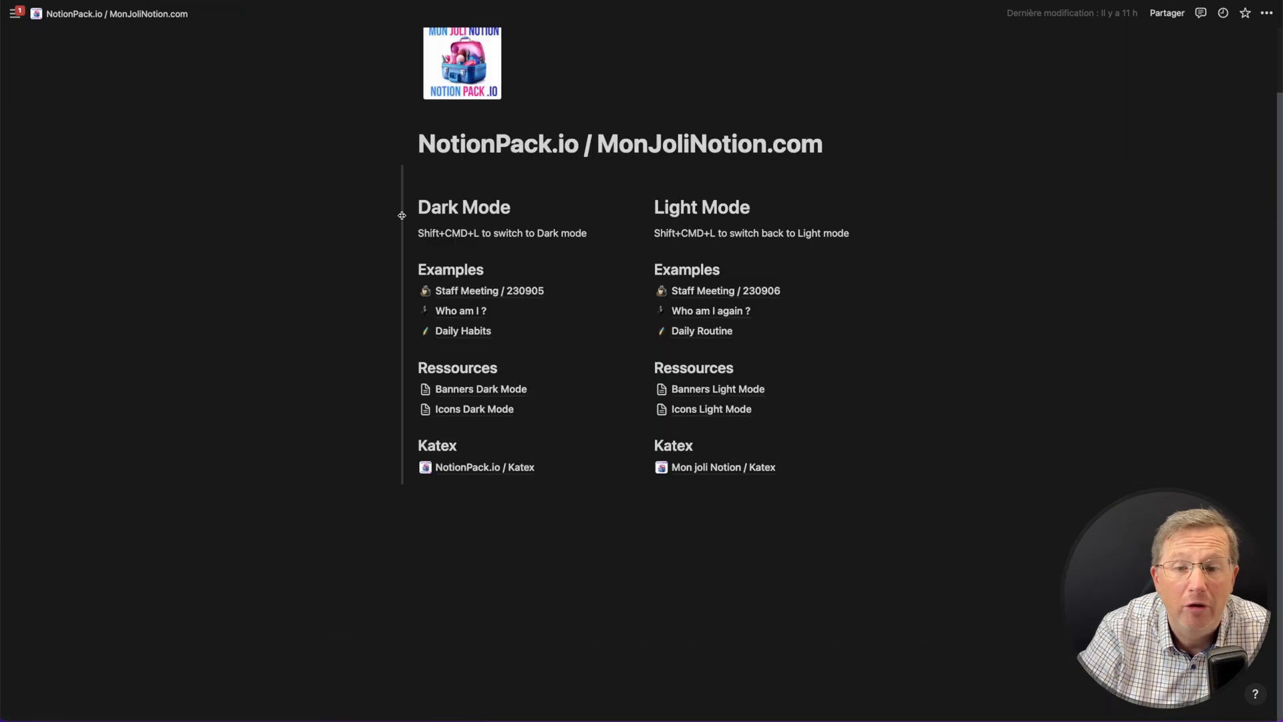
- Open the Who am I ? example page and go back to the main NotionPack page
left_click(461, 310)
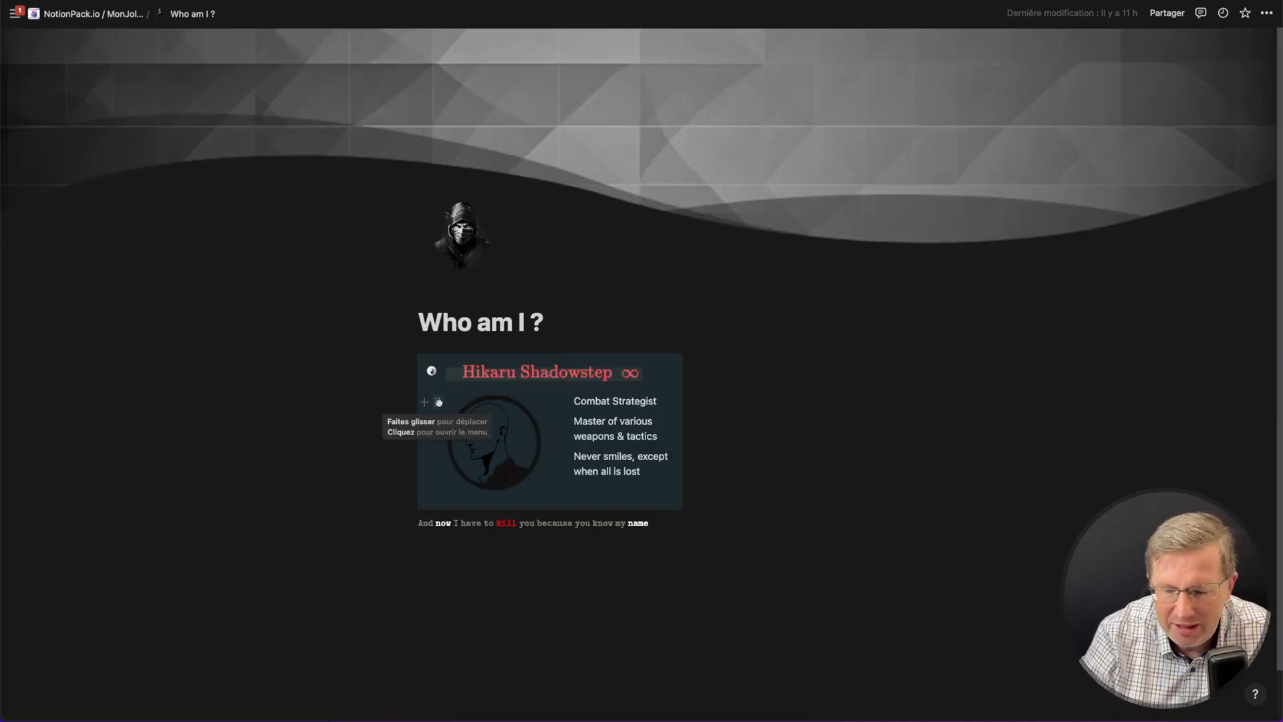
key("super+[")
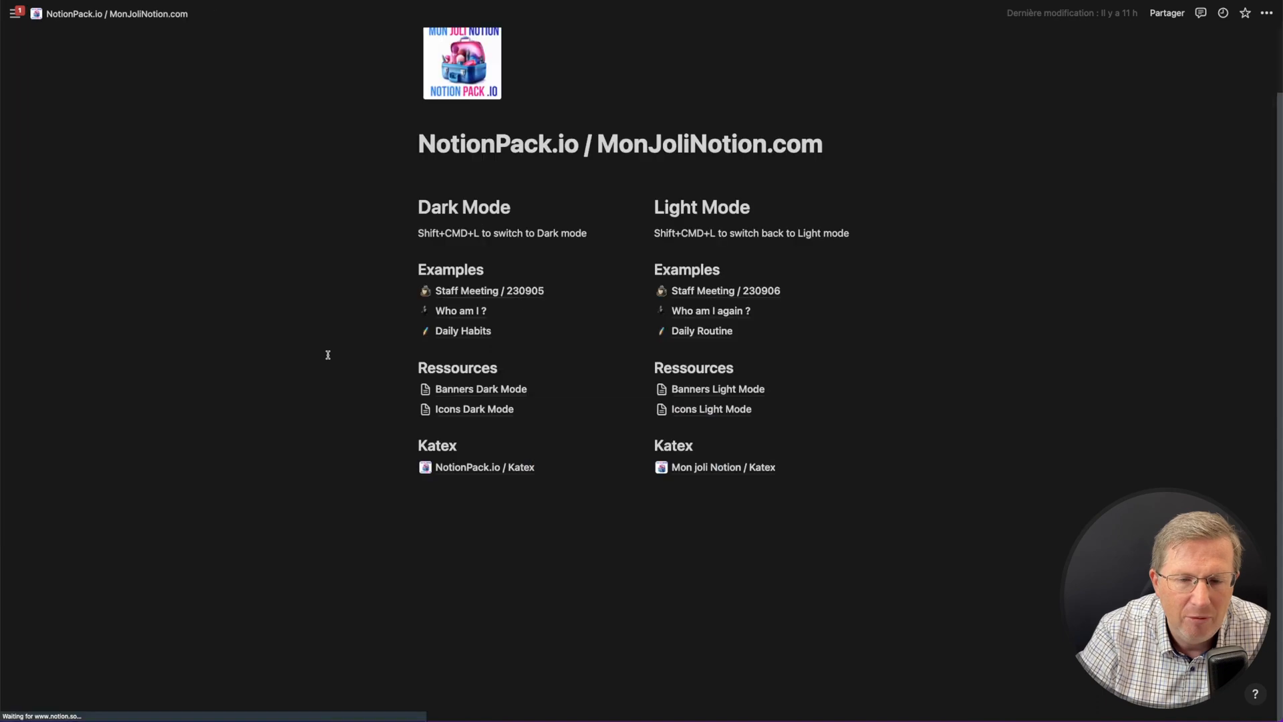
- Open the Who am I again ? page and switch the workspace to light mode
left_click(700, 311)
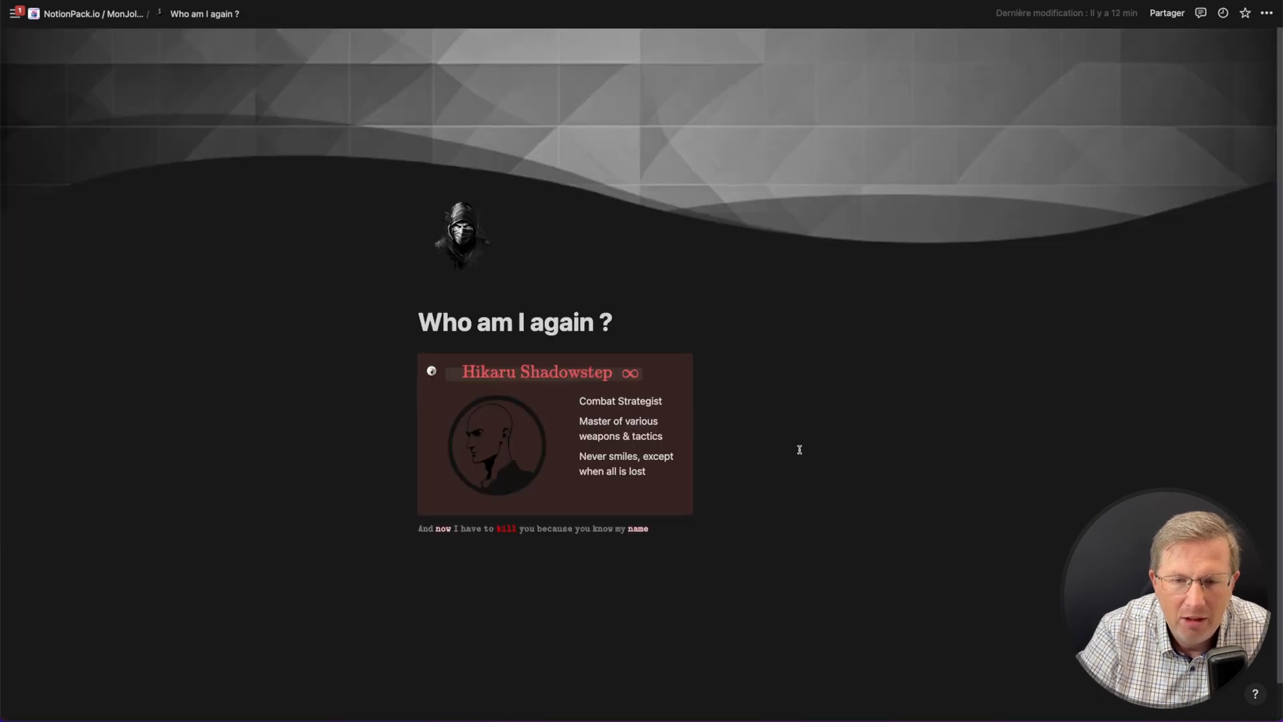
key("super+shift+l")
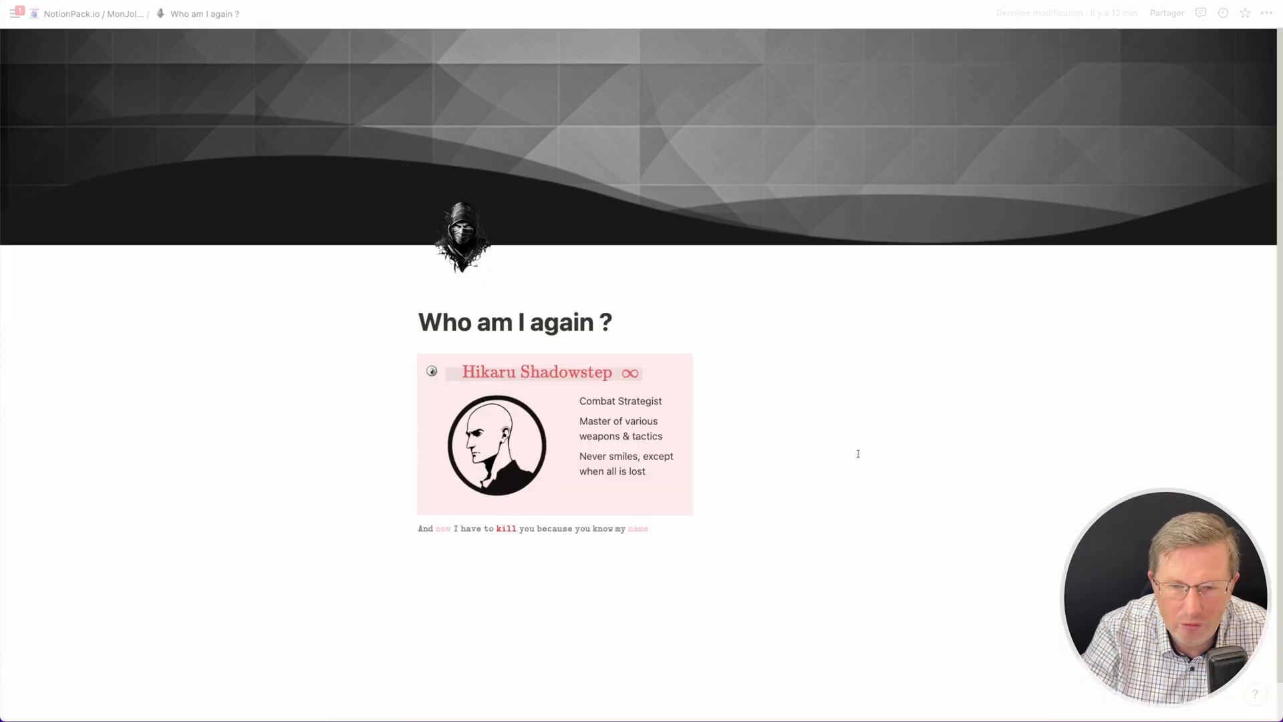
scroll(842, 461, "down", 1)
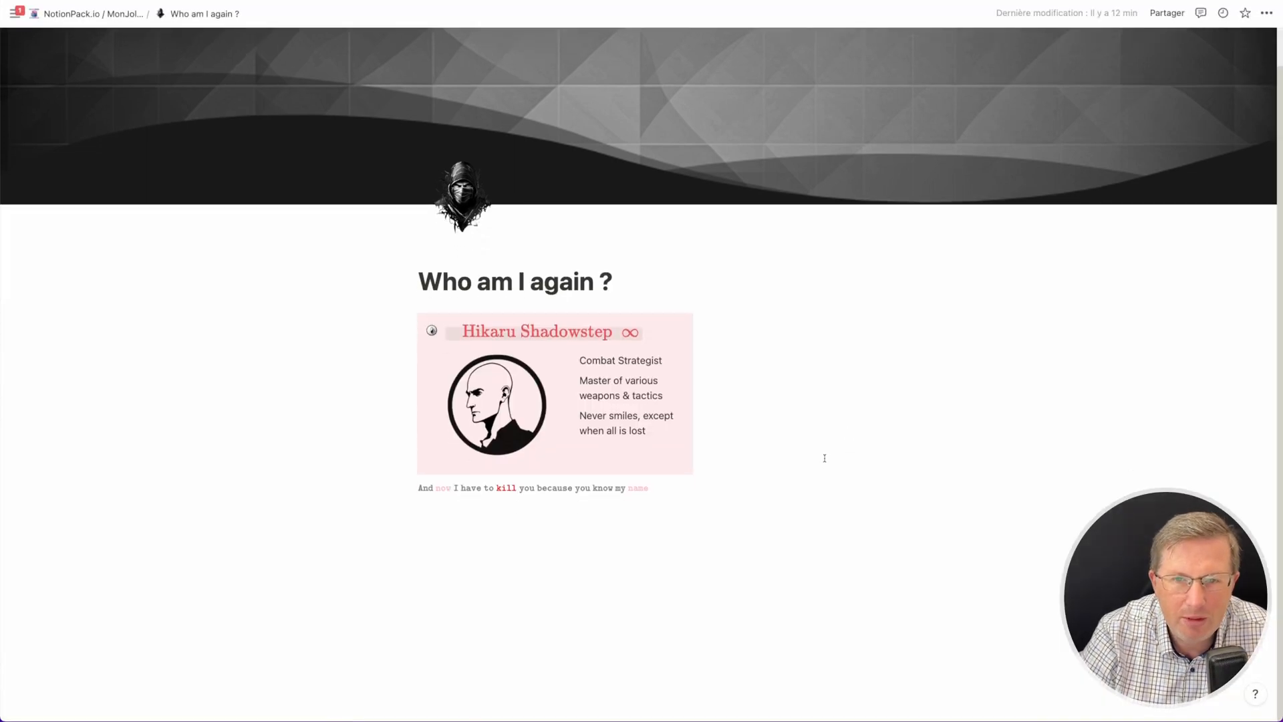
scroll(759, 113, "up", 1)
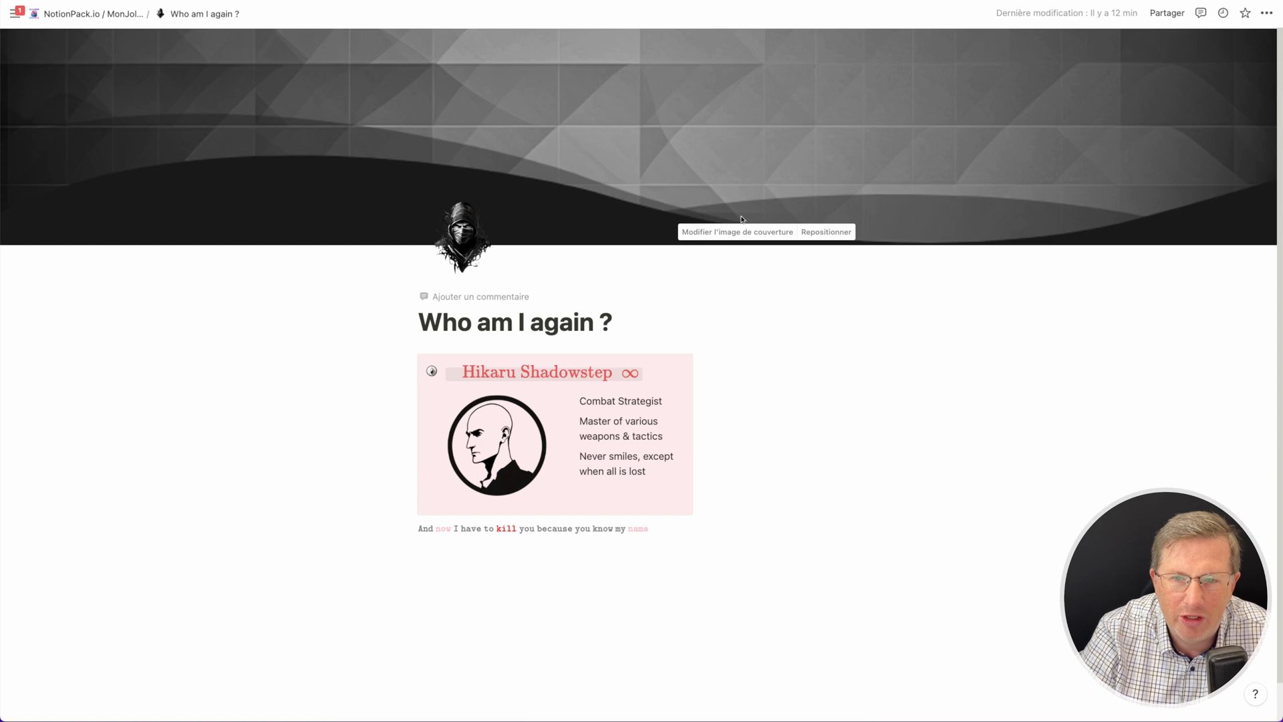
- Replace the page cover with a pink banner image uploaded from the CurrentVersion Banners folder
left_click(739, 232)
left_click(635, 256)
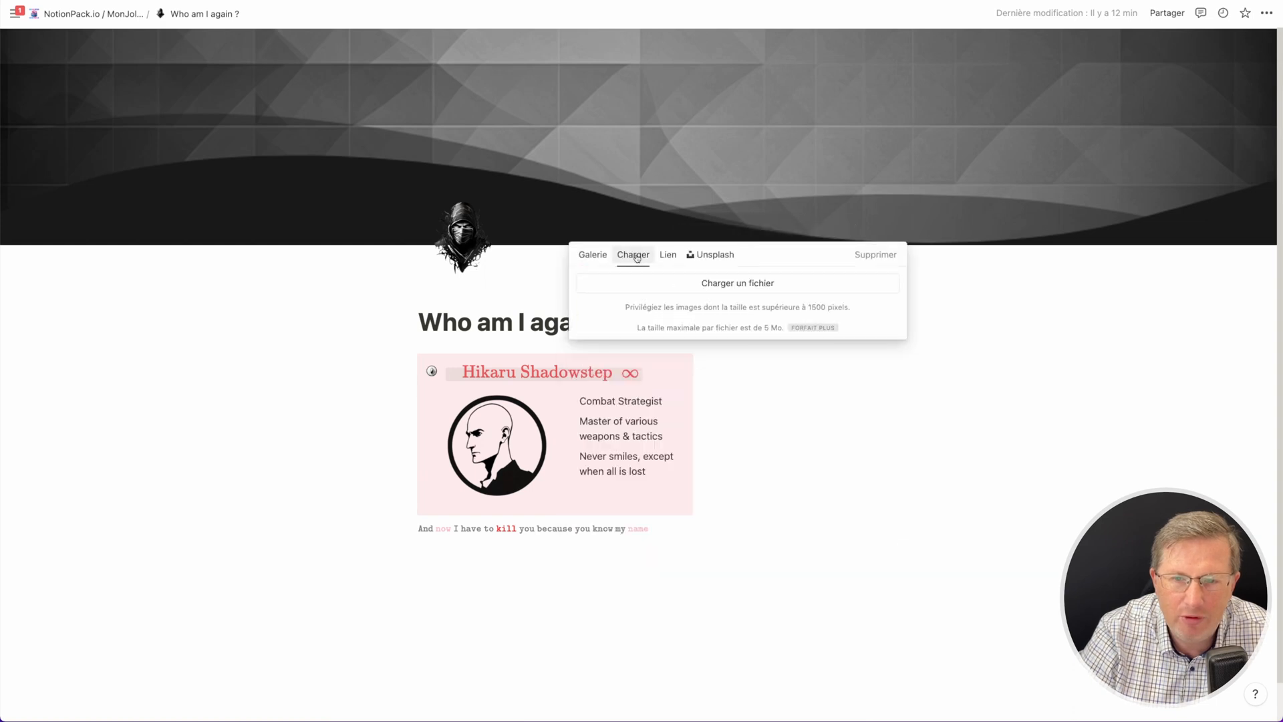
left_click(634, 279)
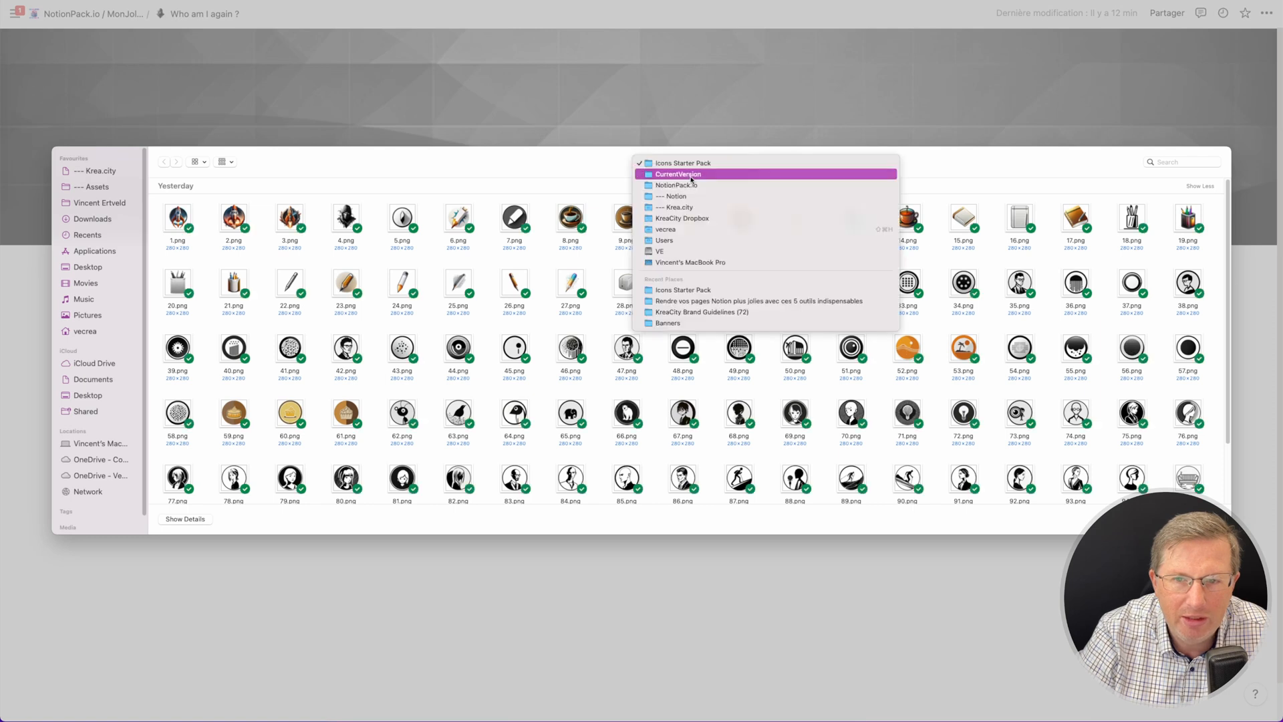
left_click(692, 174)
double_click(173, 217)
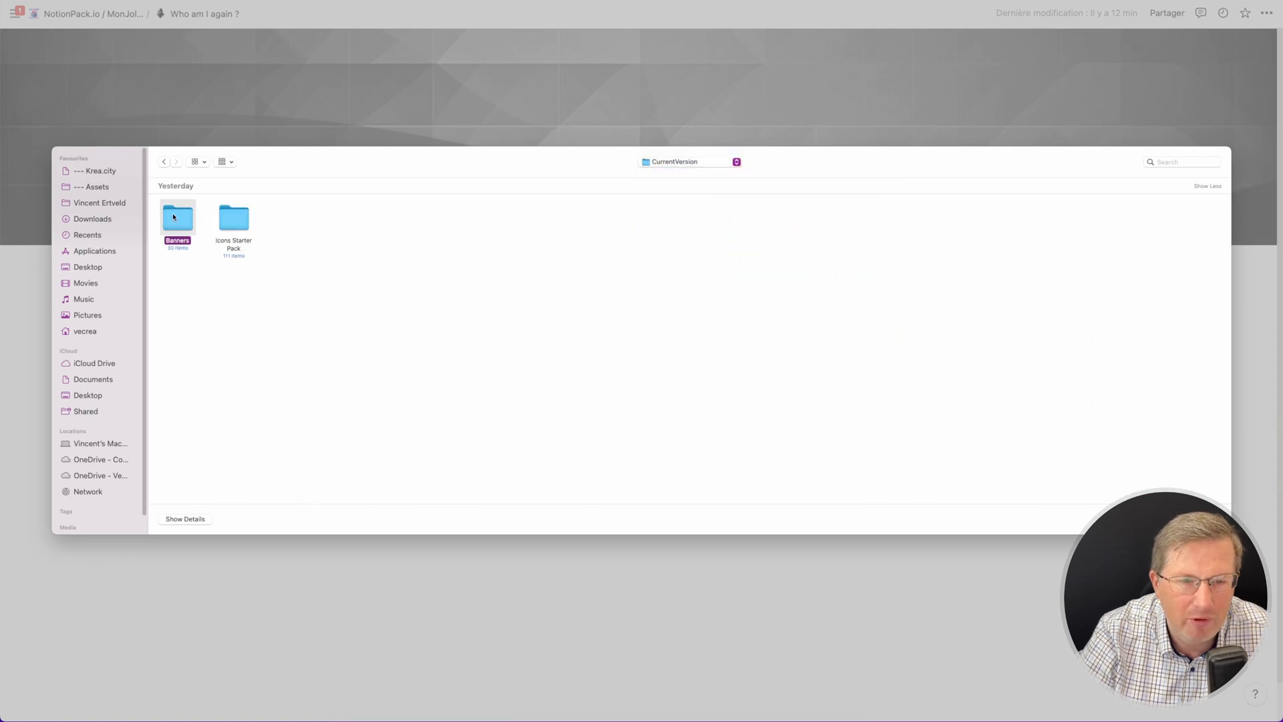
double_click(572, 282)
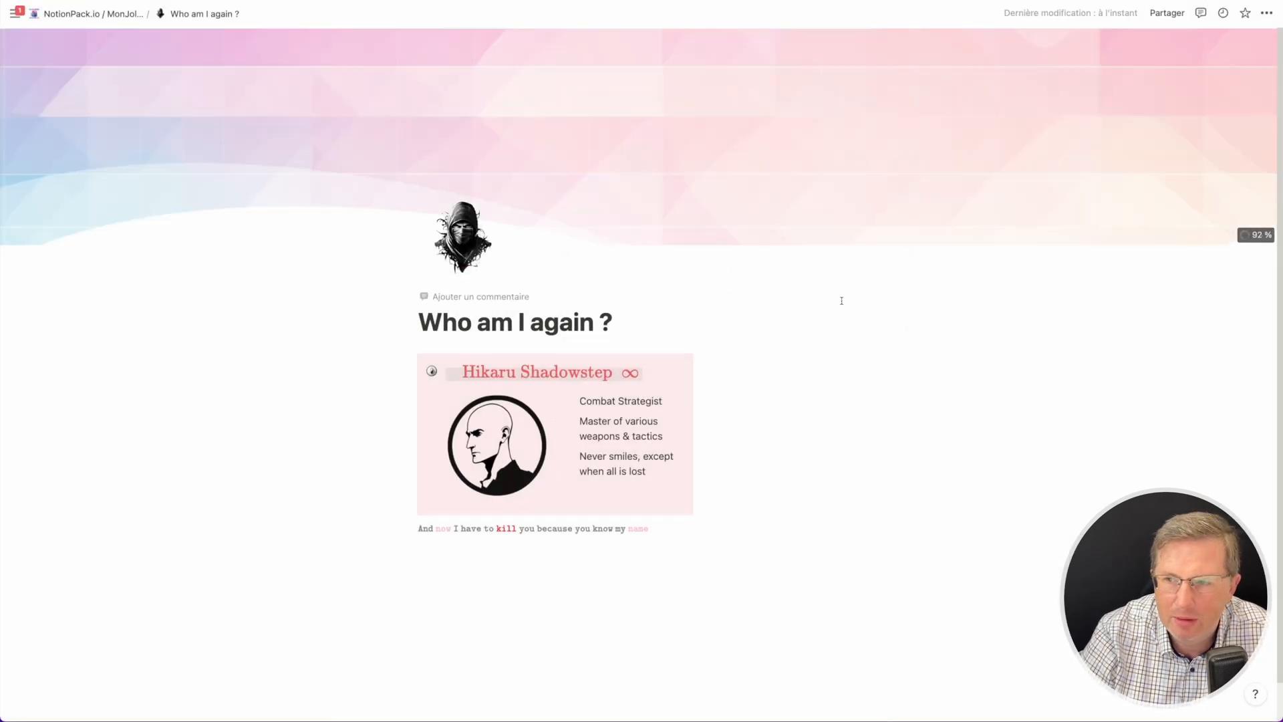
- Reposition the new cover banner by shifting the image upward and keep the position
mouse_move(758, 234)
left_click(827, 233)
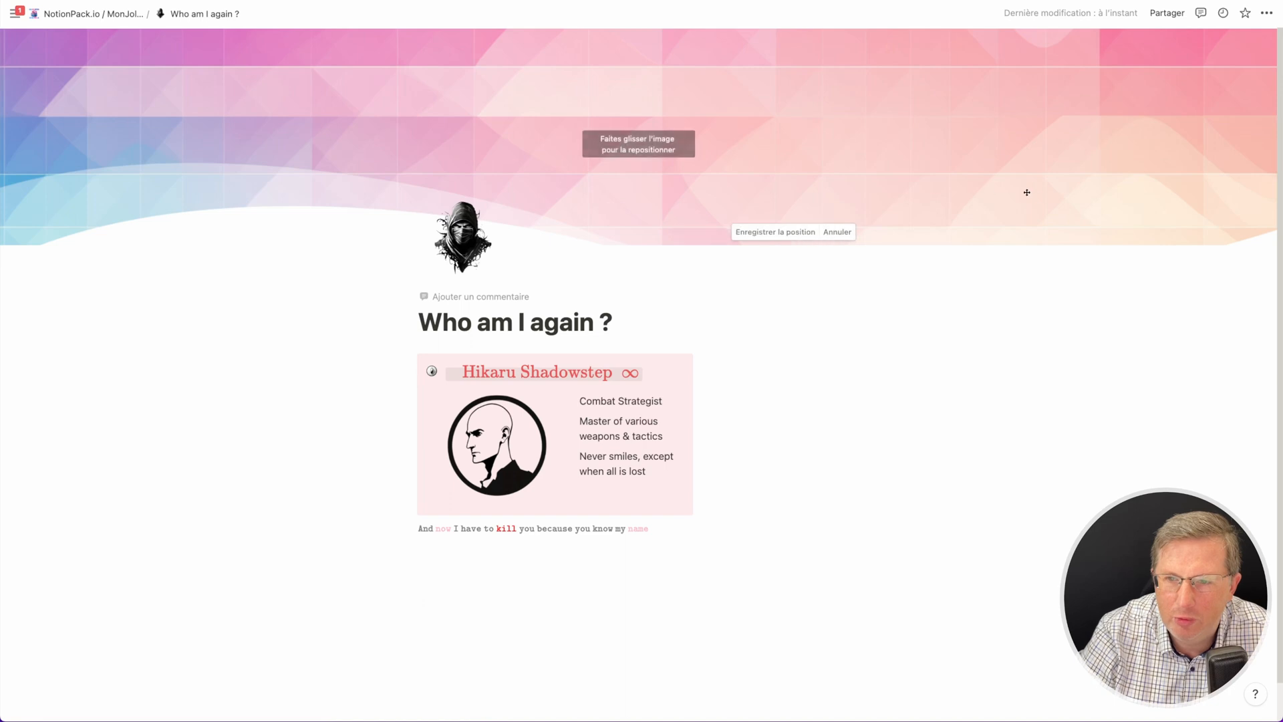
left_click_drag(1028, 211, 1019, 29)
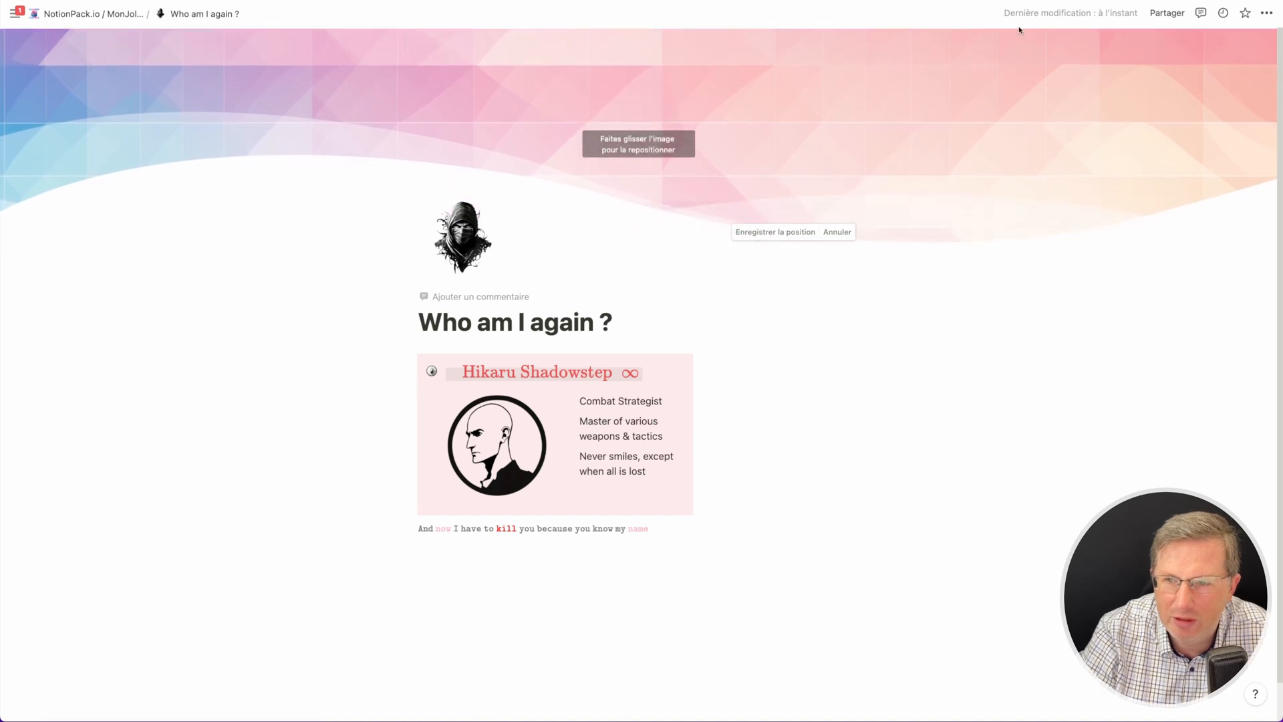
left_click(1010, 598)
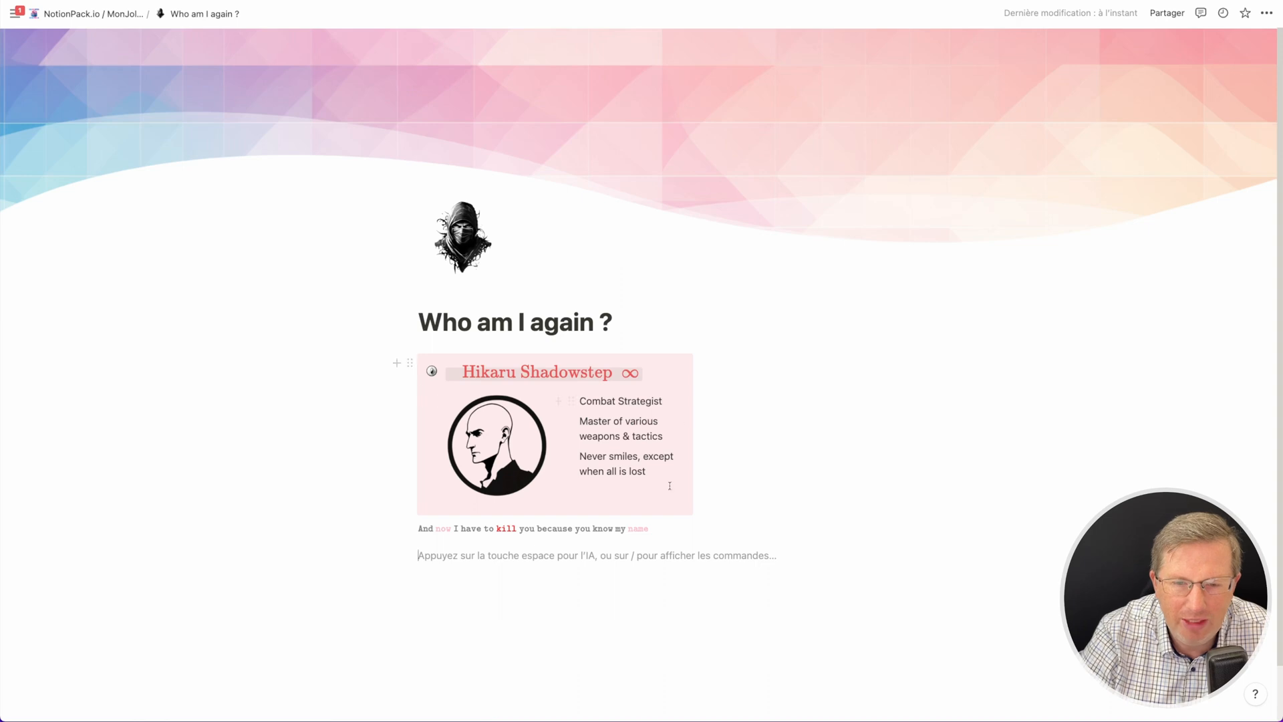
- Insert a new callout block at the end of the page
key("super+equal")
key("super+equal")
key("super+equal")
scroll(508, 334, "down", 3)
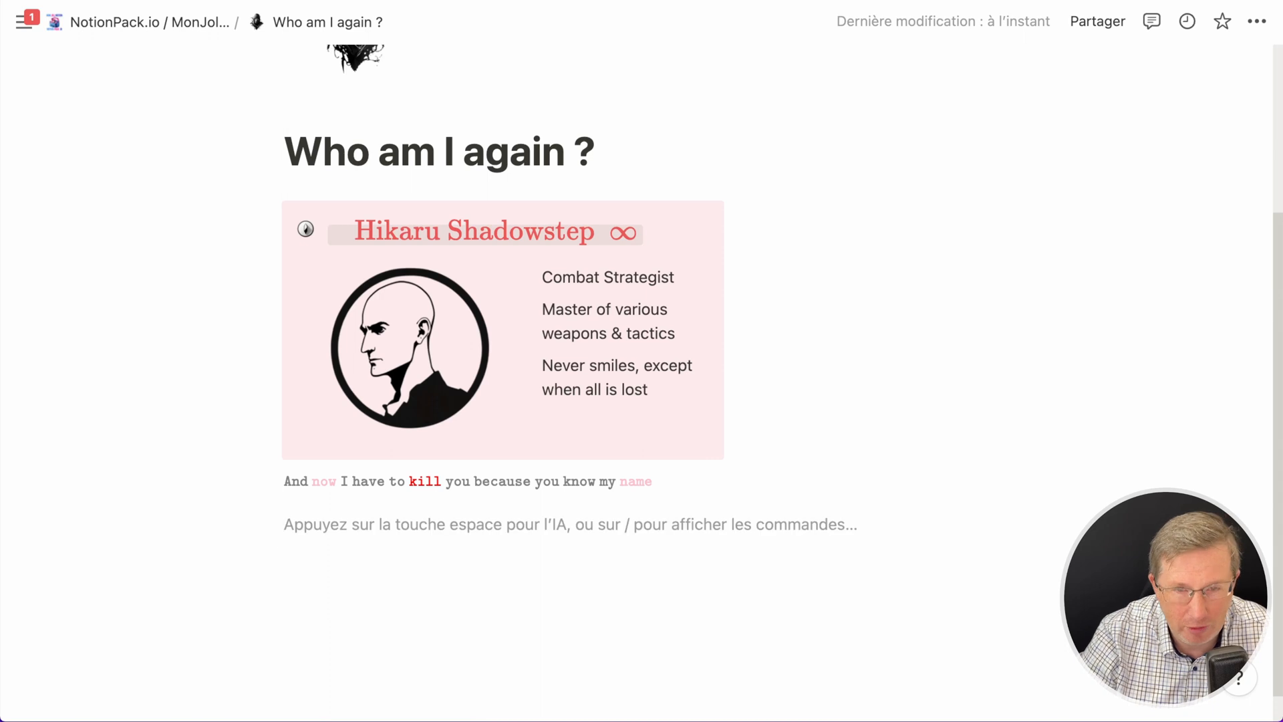
type("/enc")
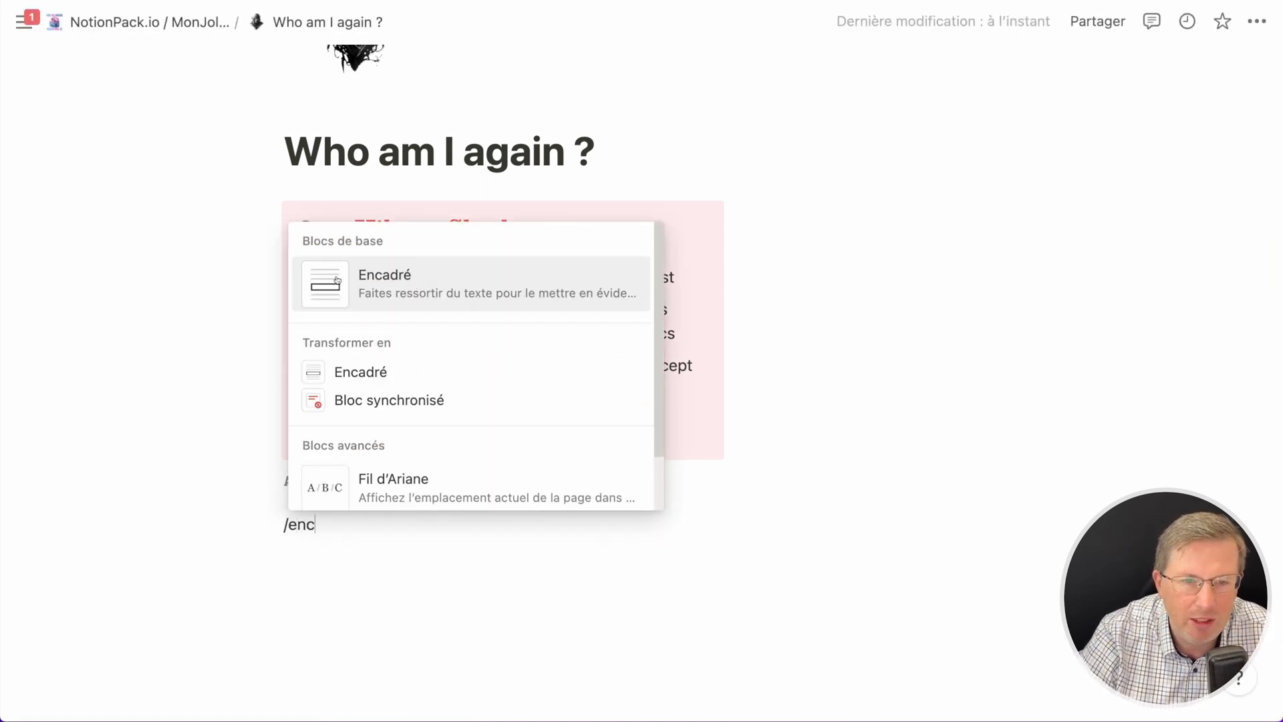
key("Return")
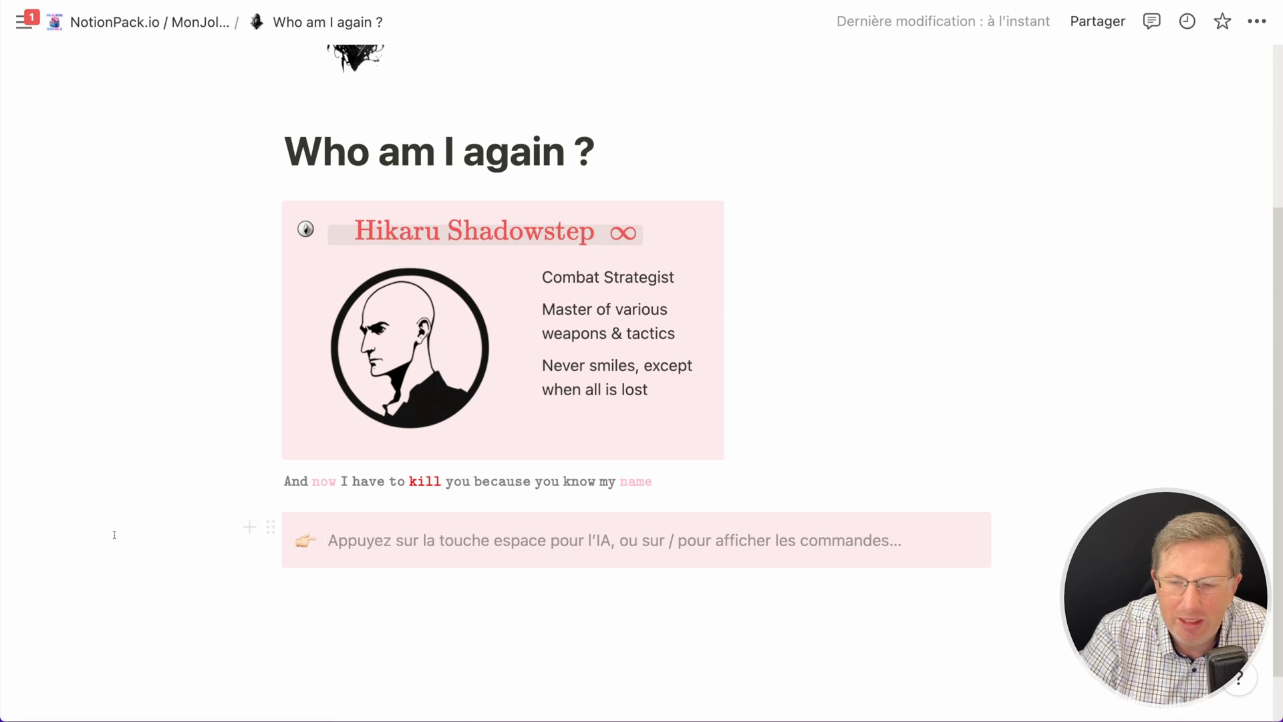
- Add a placeholder line 'a' under the callout, turn both into two columns and widen the callout column
left_click(293, 591)
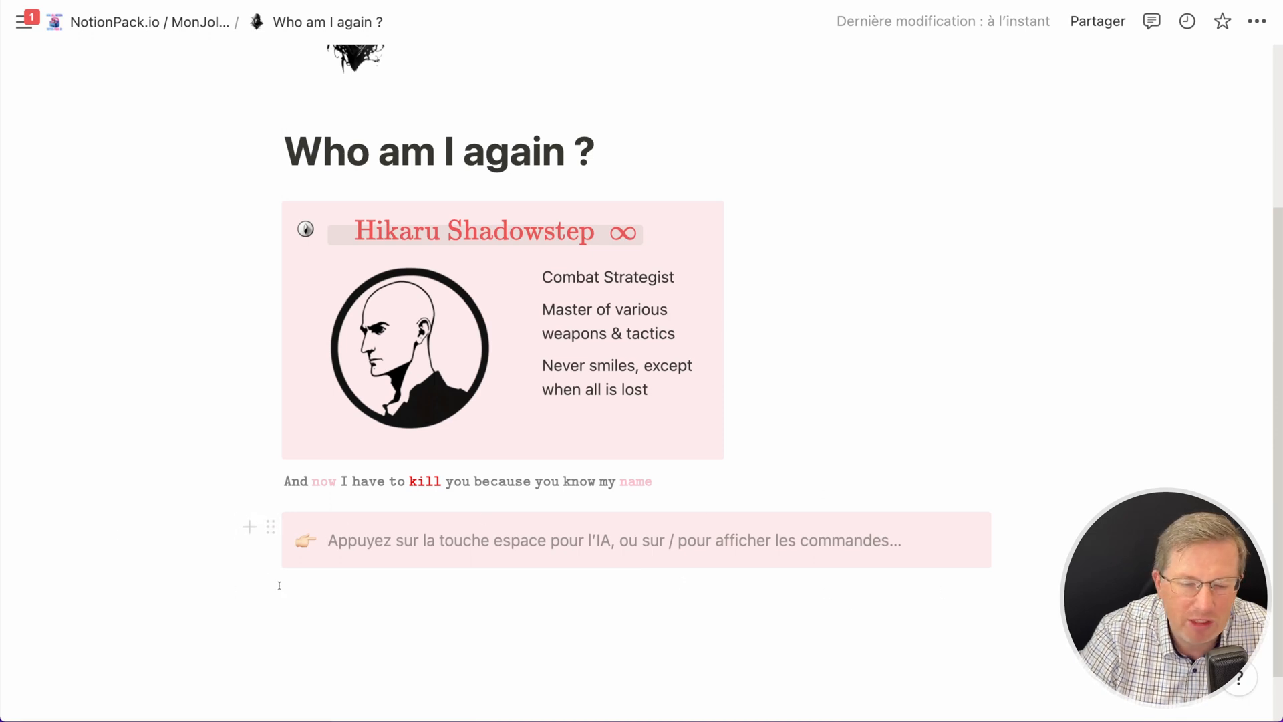
type("a")
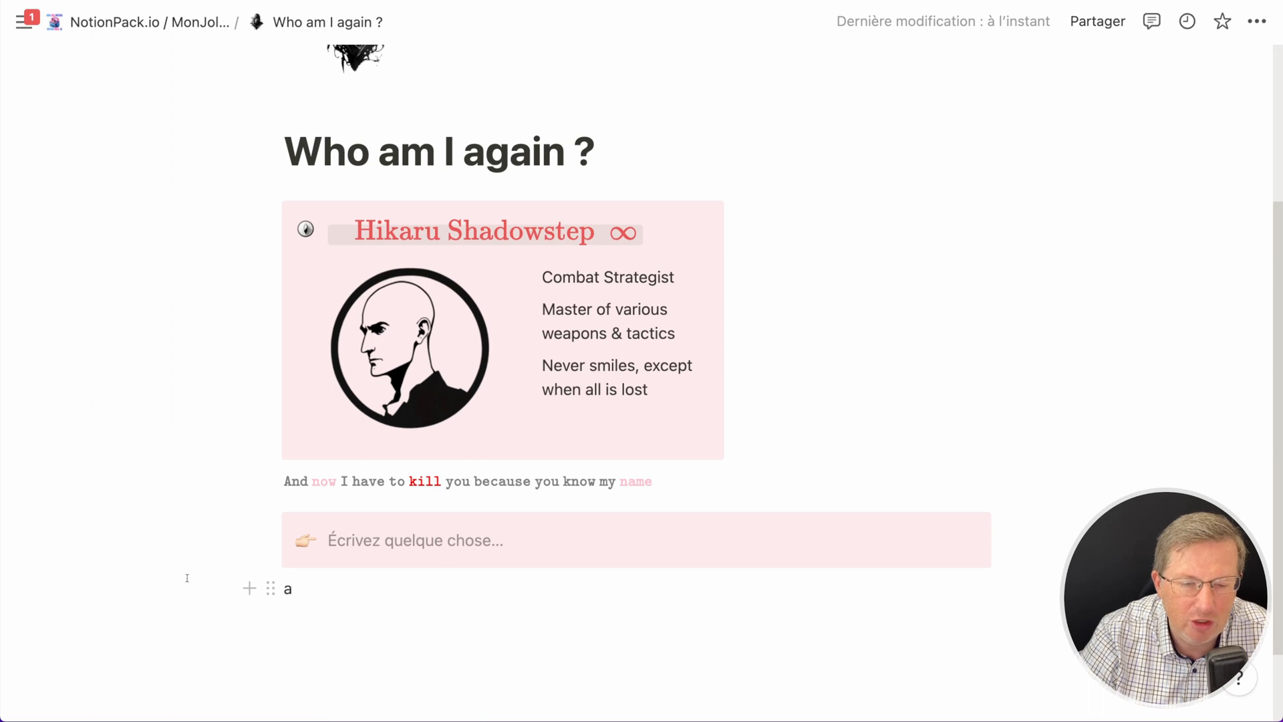
left_click_drag(186, 524, 444, 635)
left_click(271, 528)
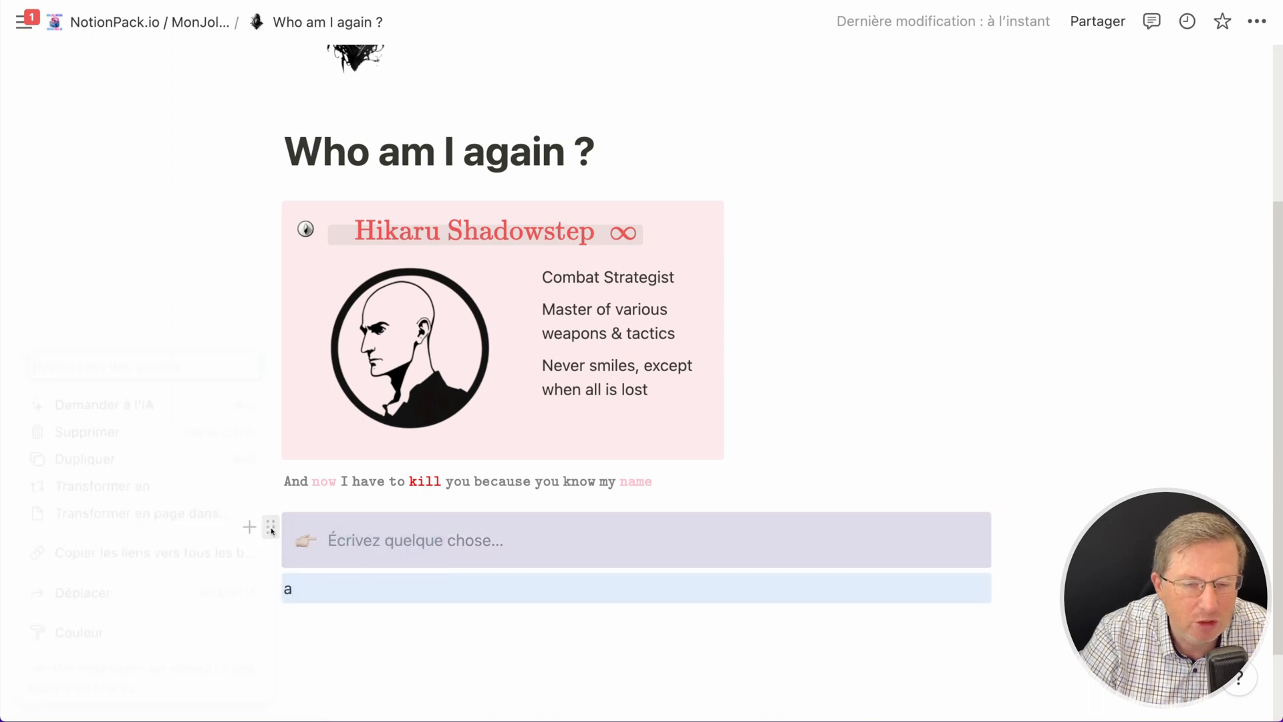
mouse_move(100, 485)
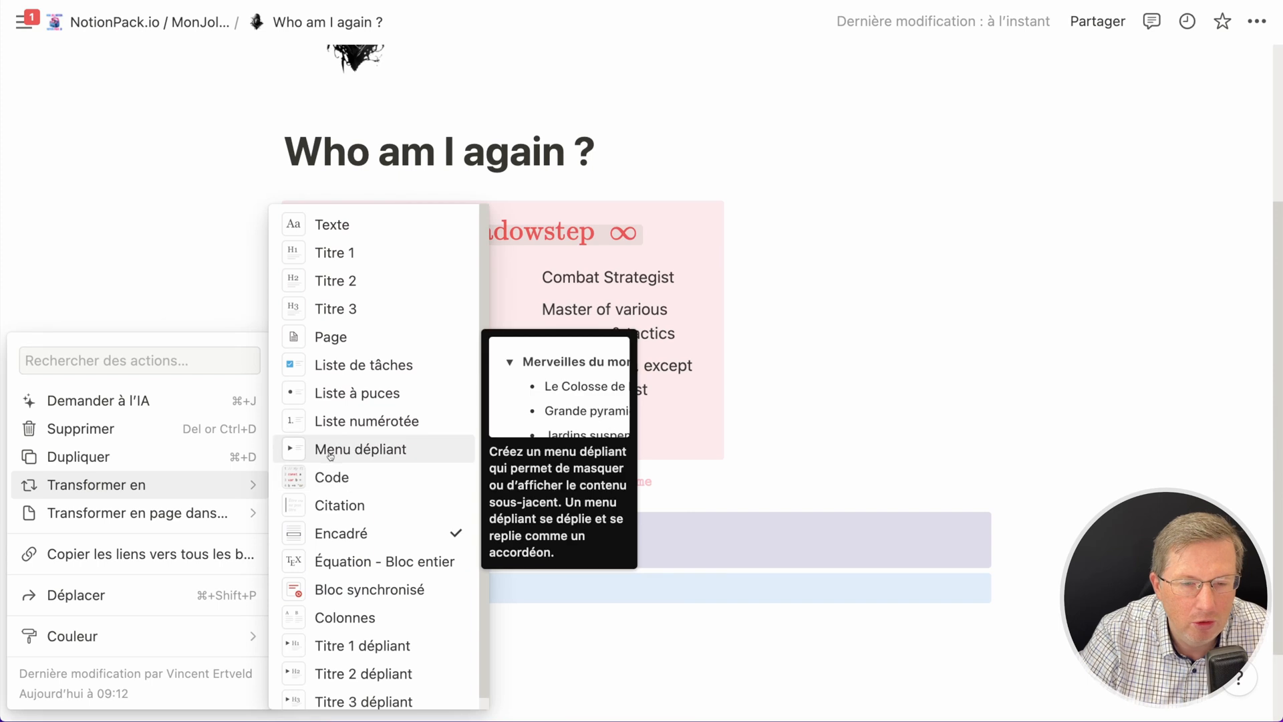
left_click(353, 619)
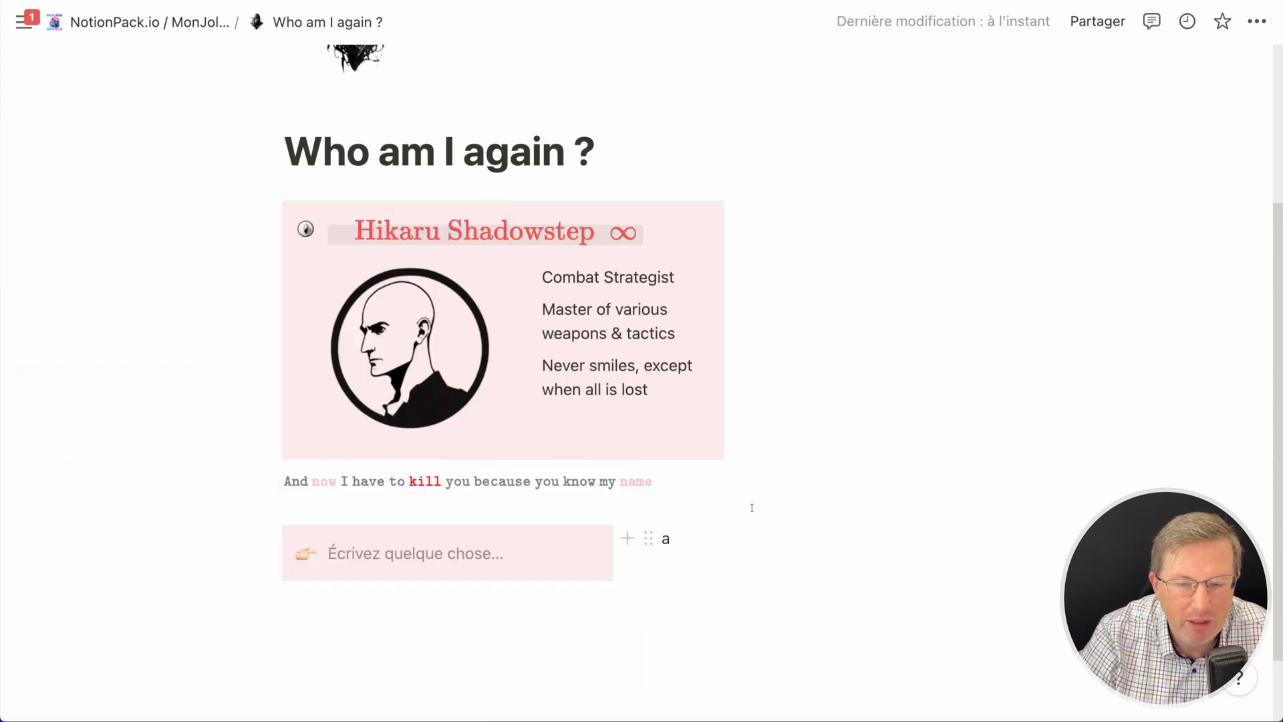
left_click_drag(621, 553, 749, 569)
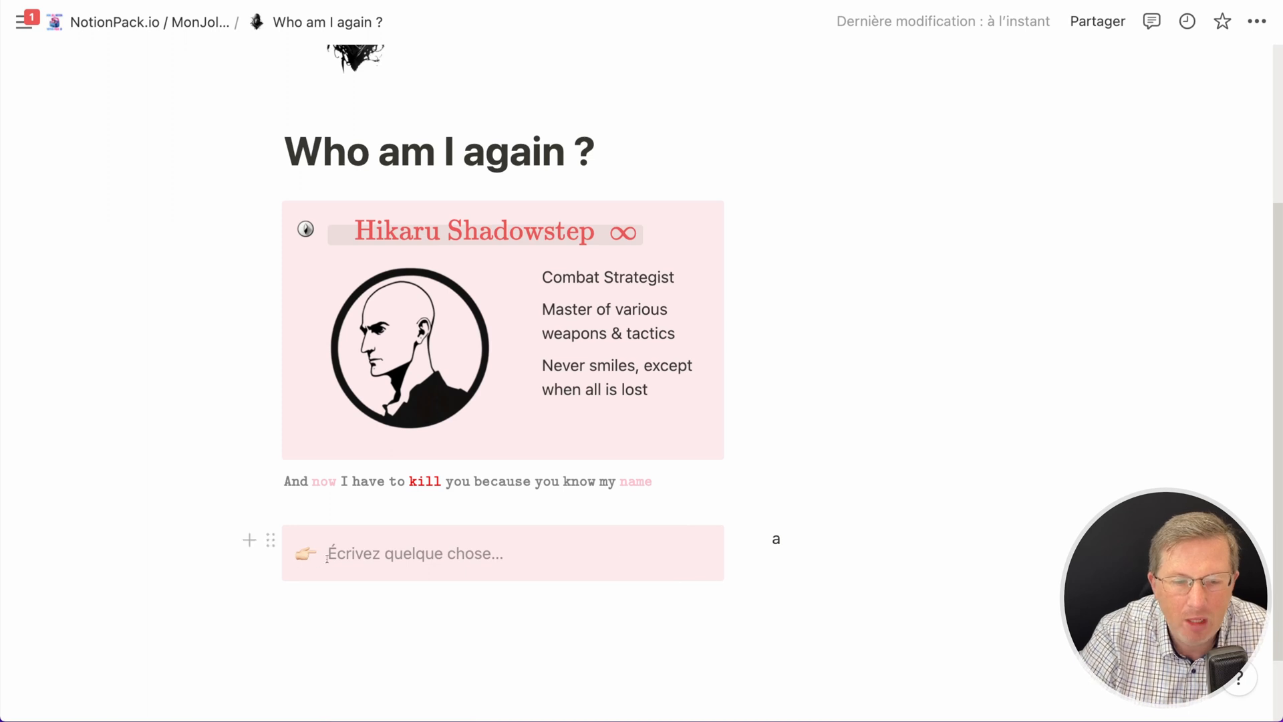
- Set the callout's icon to the custom image 5.png uploaded from the Icons Starter Pack folder
left_click(306, 553)
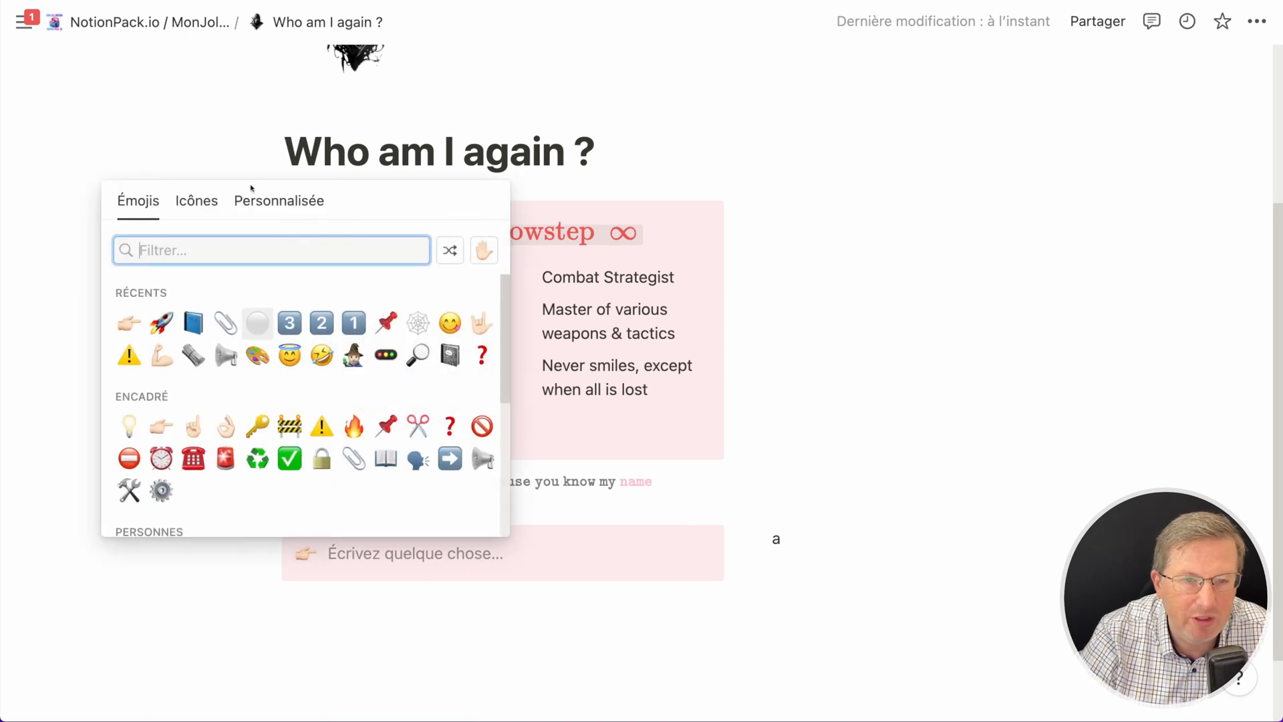
left_click(238, 202)
left_click(297, 438)
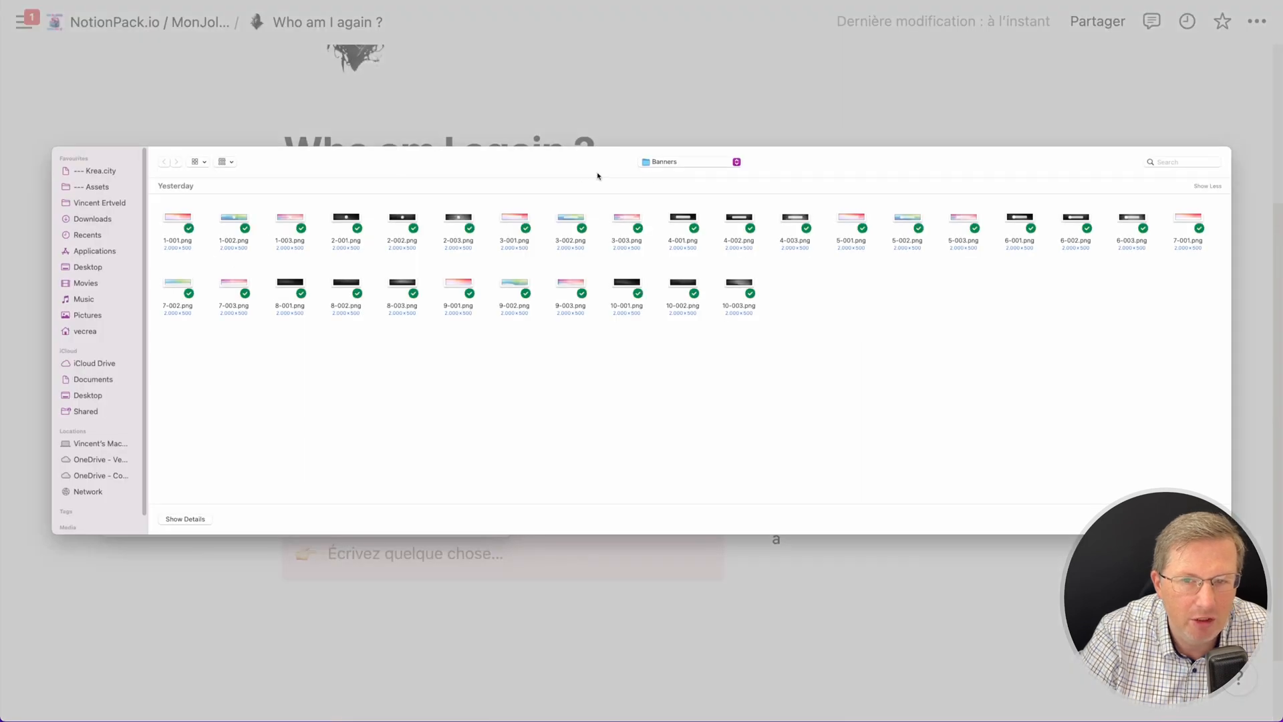
left_click(659, 165)
left_click(678, 174)
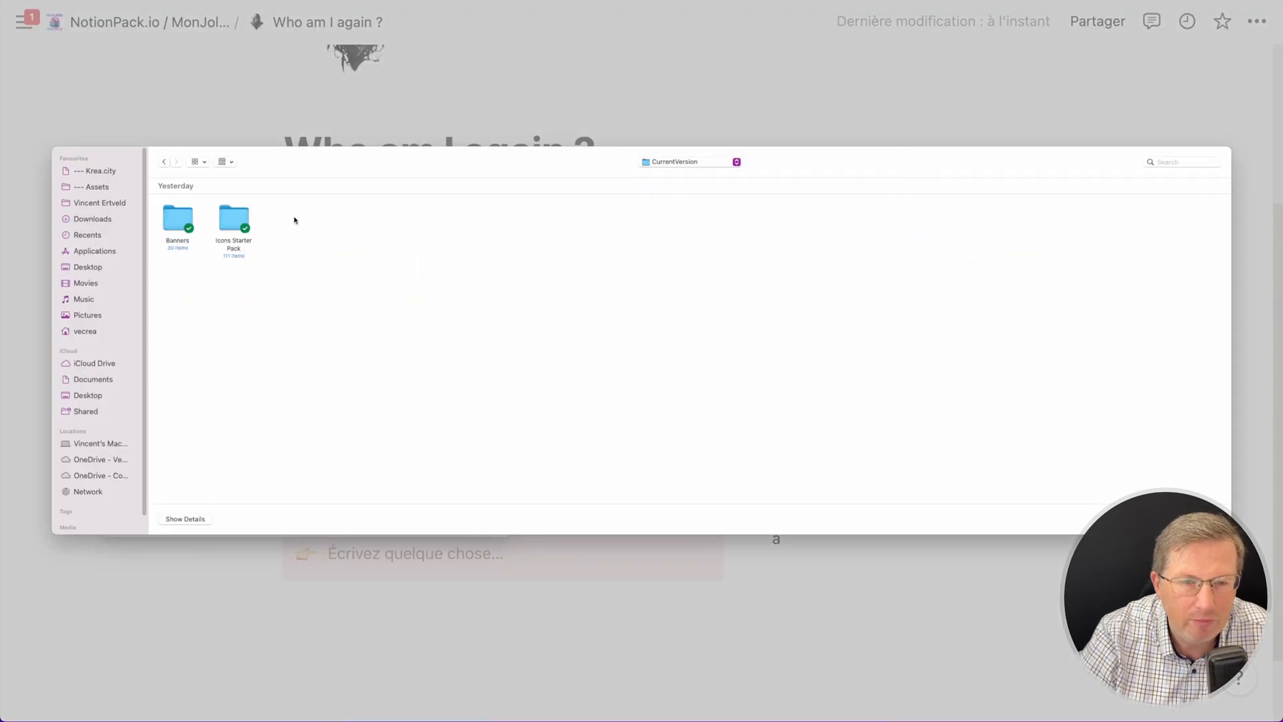
double_click(239, 226)
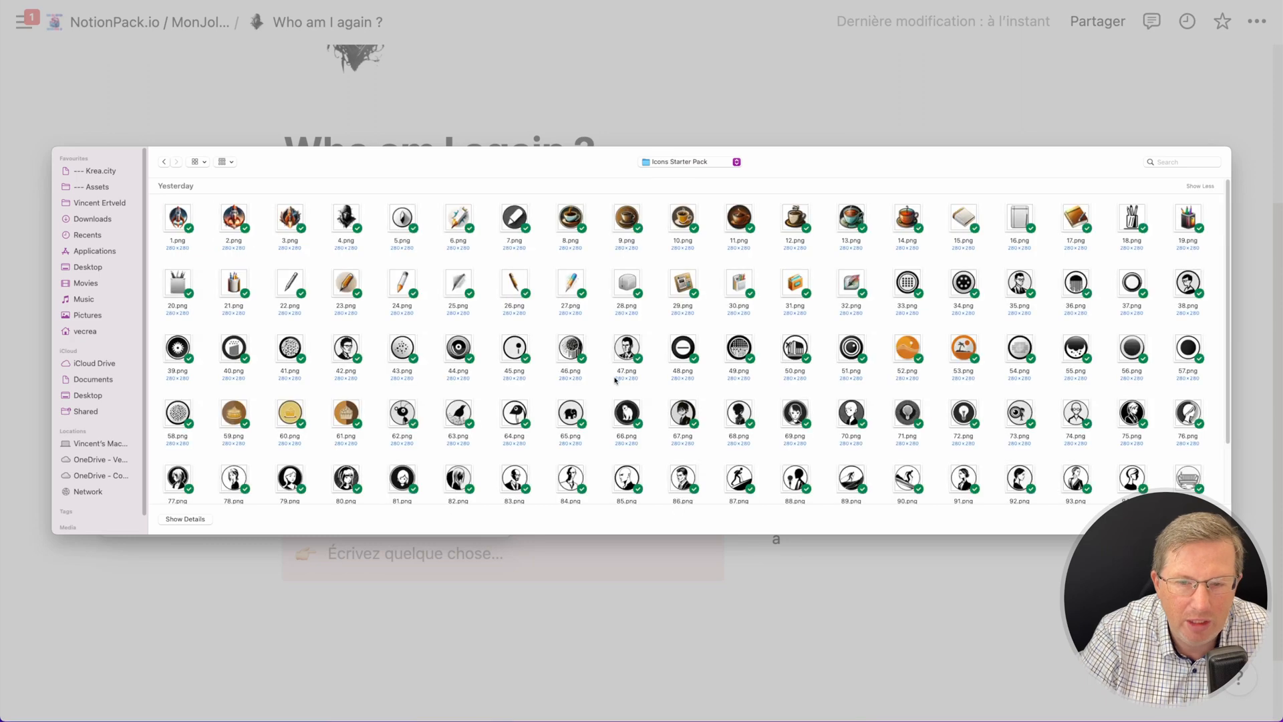
double_click(401, 218)
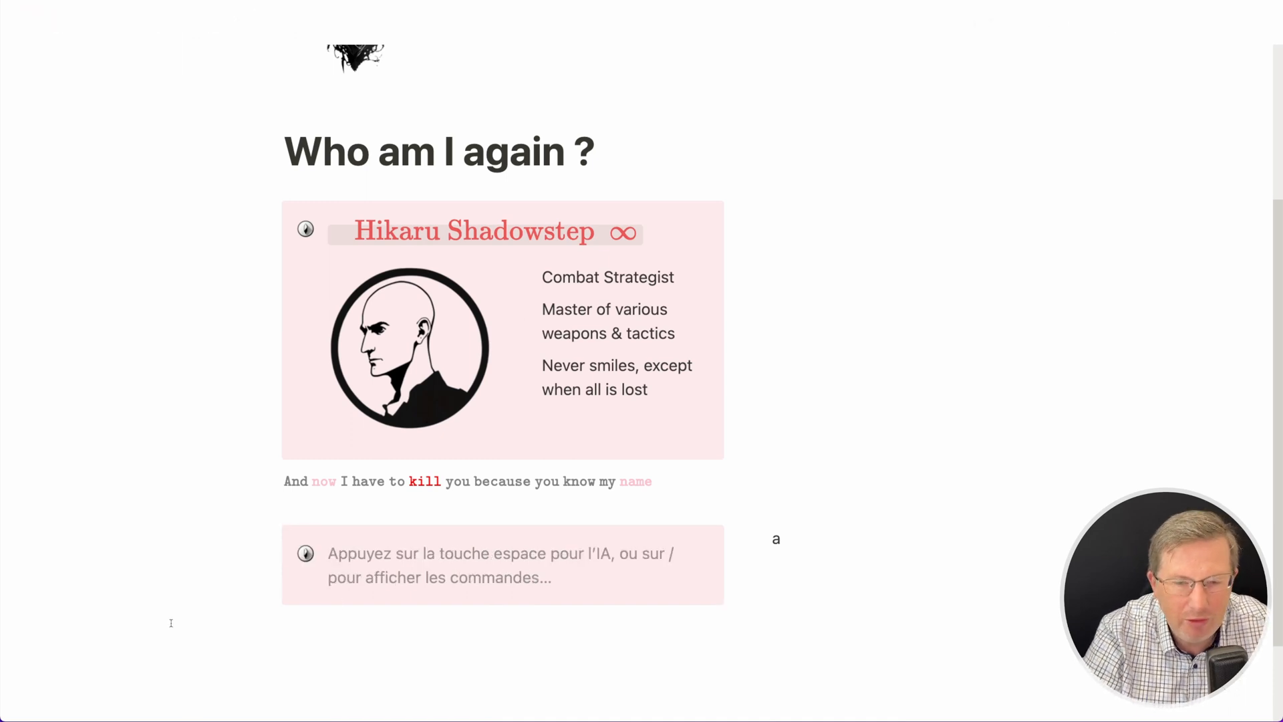
- Write 'Hikaru Shadowstep ∞' as the callout's text
type("Hikaruy")
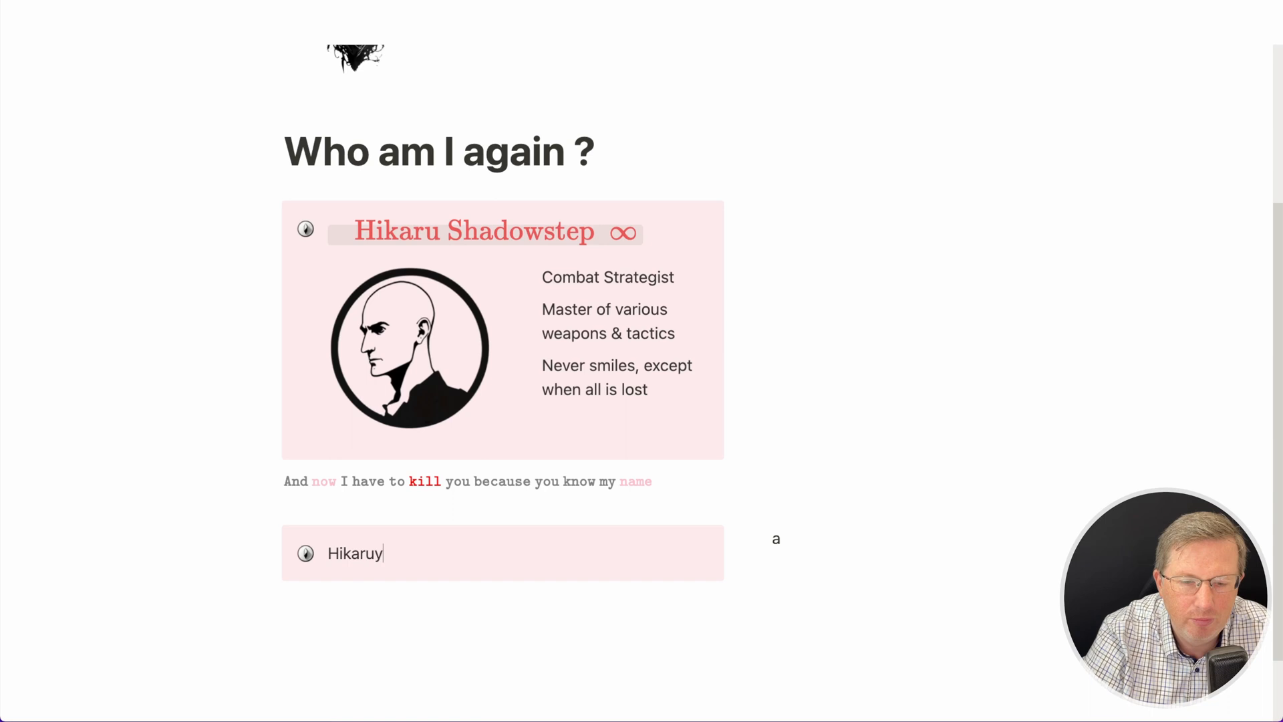
key("BackSpace")
type("Sh")
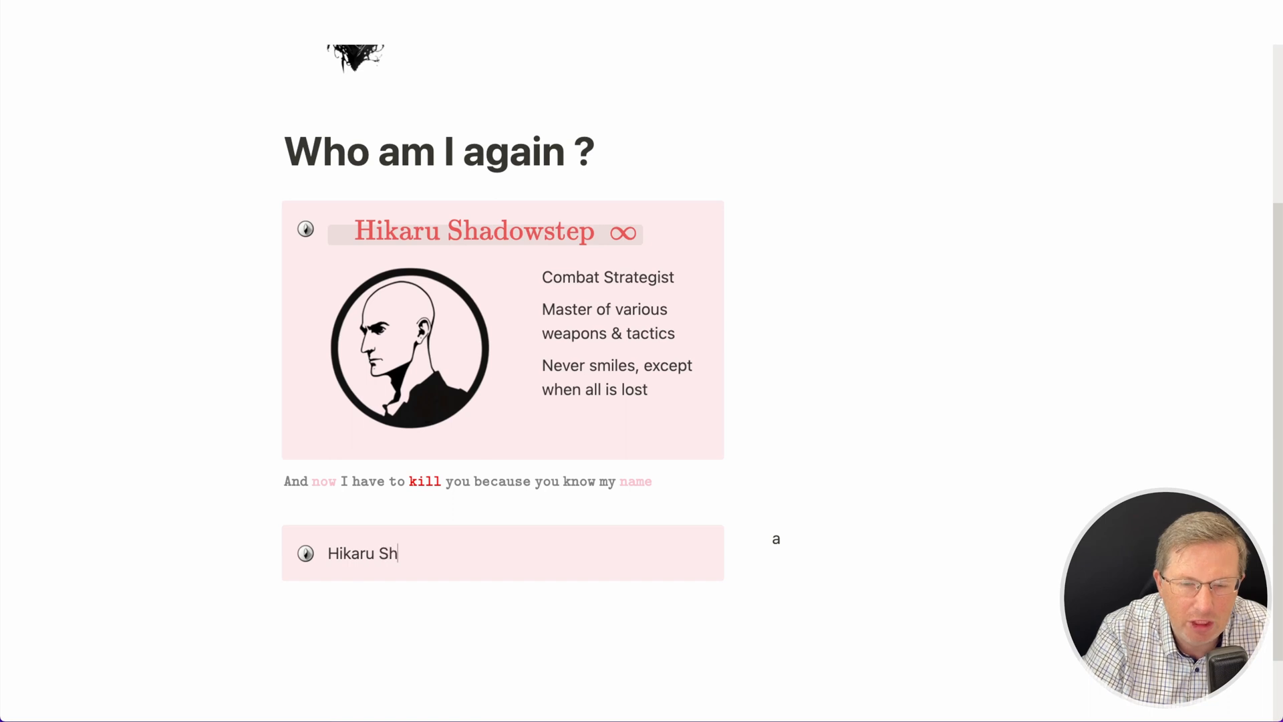
type("adowstep ∞")
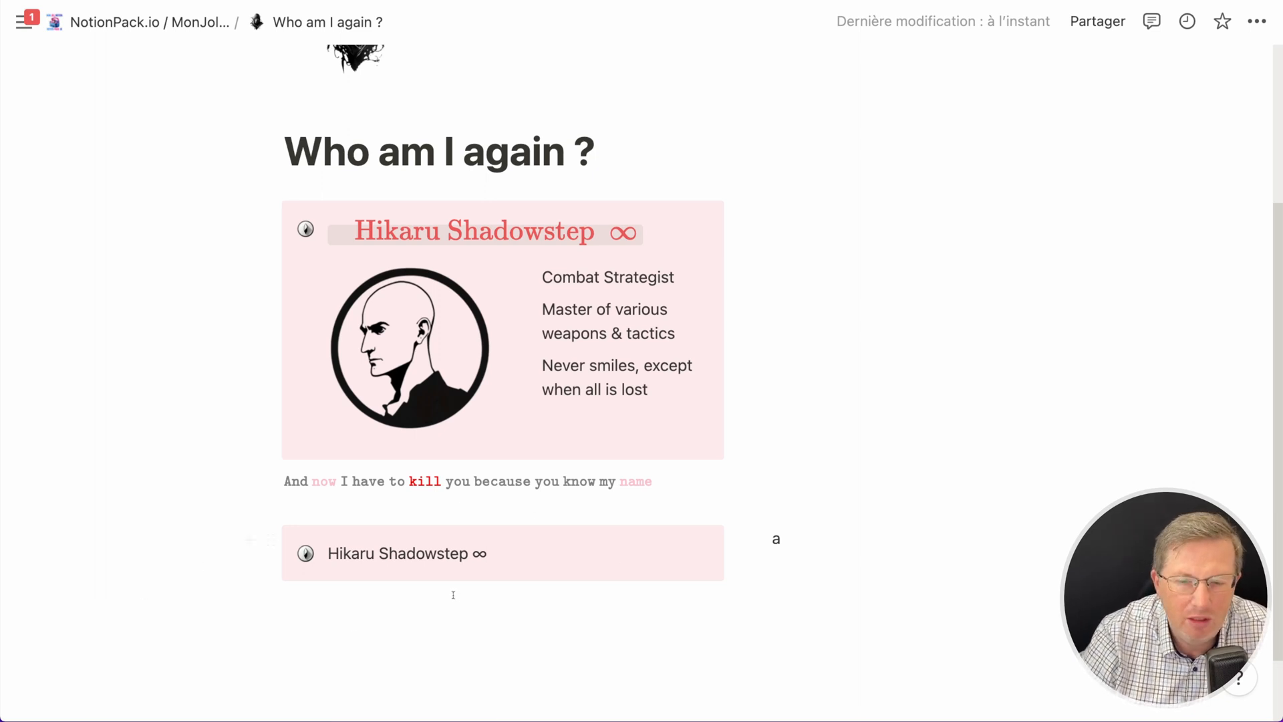
- Delete the placeholder 'a' from the side column
left_click(794, 541)
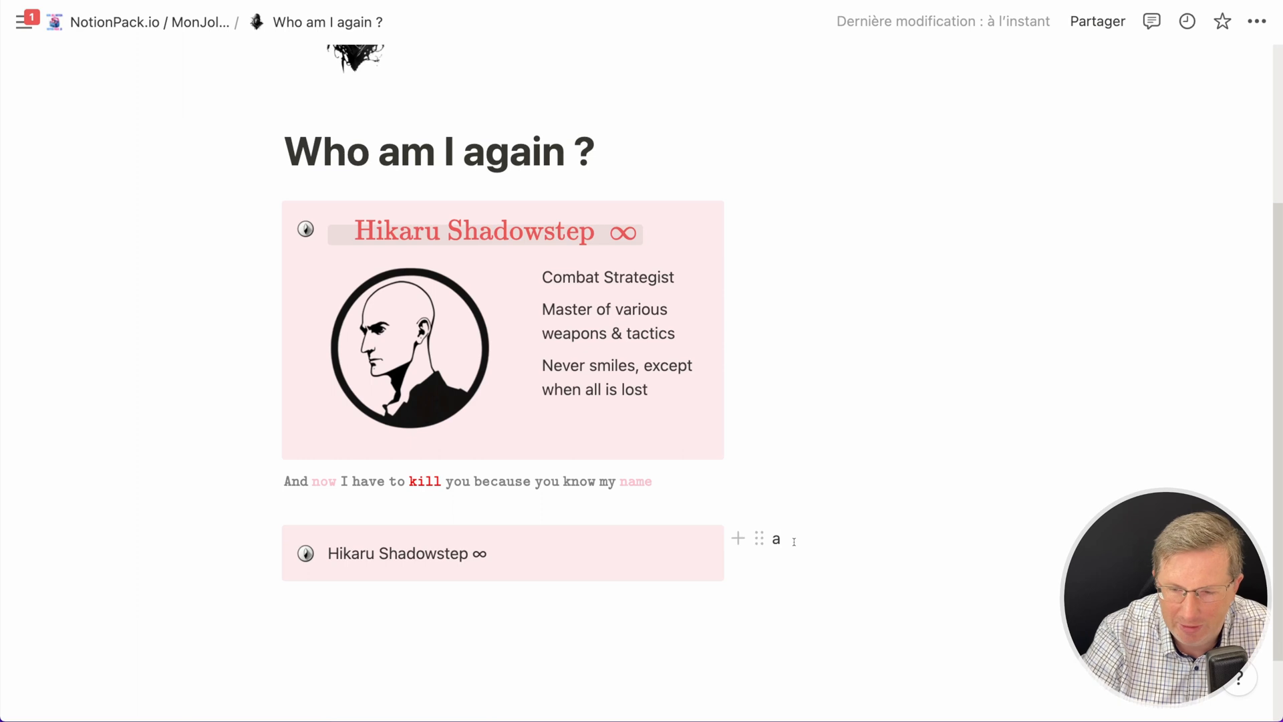
key("BackSpace")
scroll(382, 592, "down", 2)
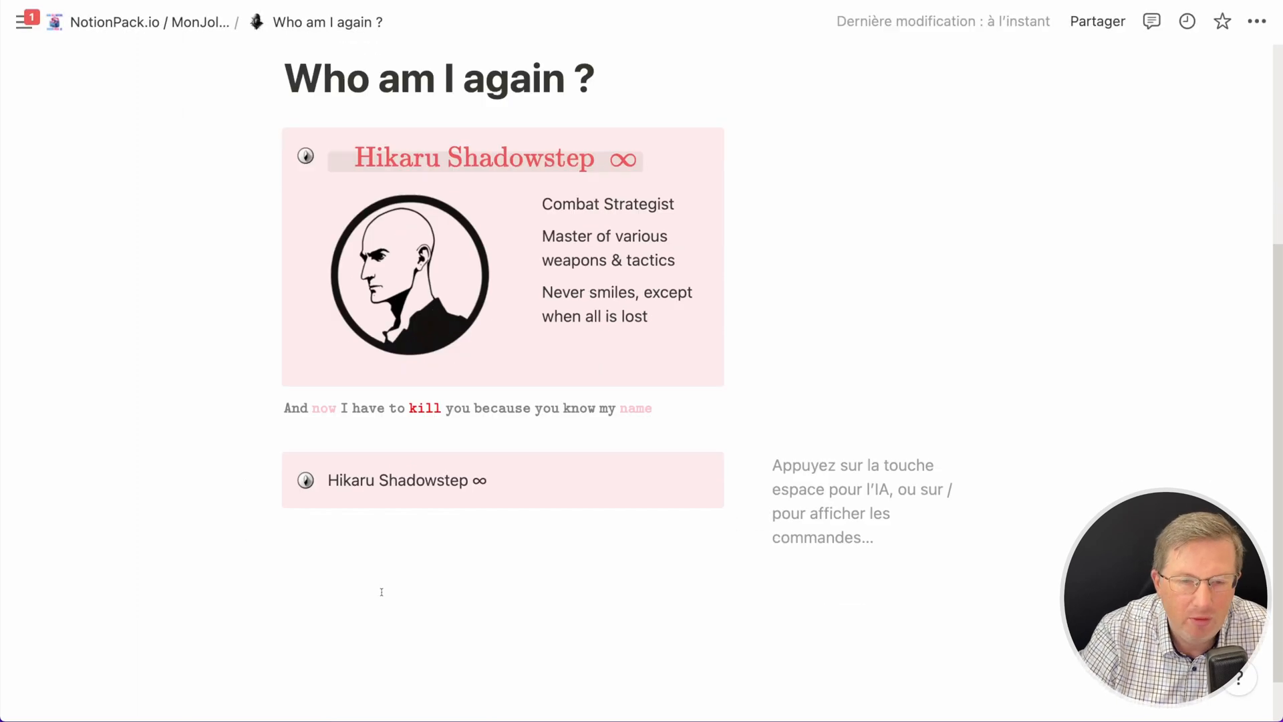
scroll(381, 592, "down", 1)
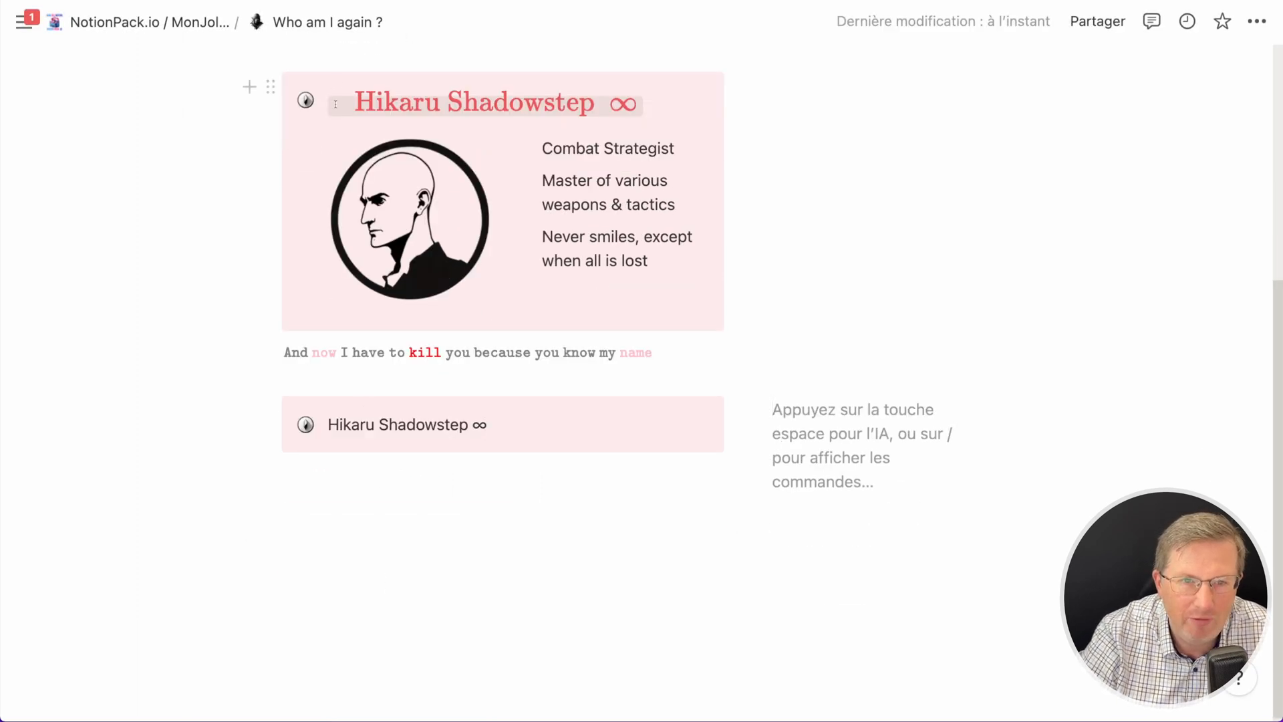
- Format the second callout's text 'Hikaru Shadowstep ∞' as inline code
left_click(369, 423)
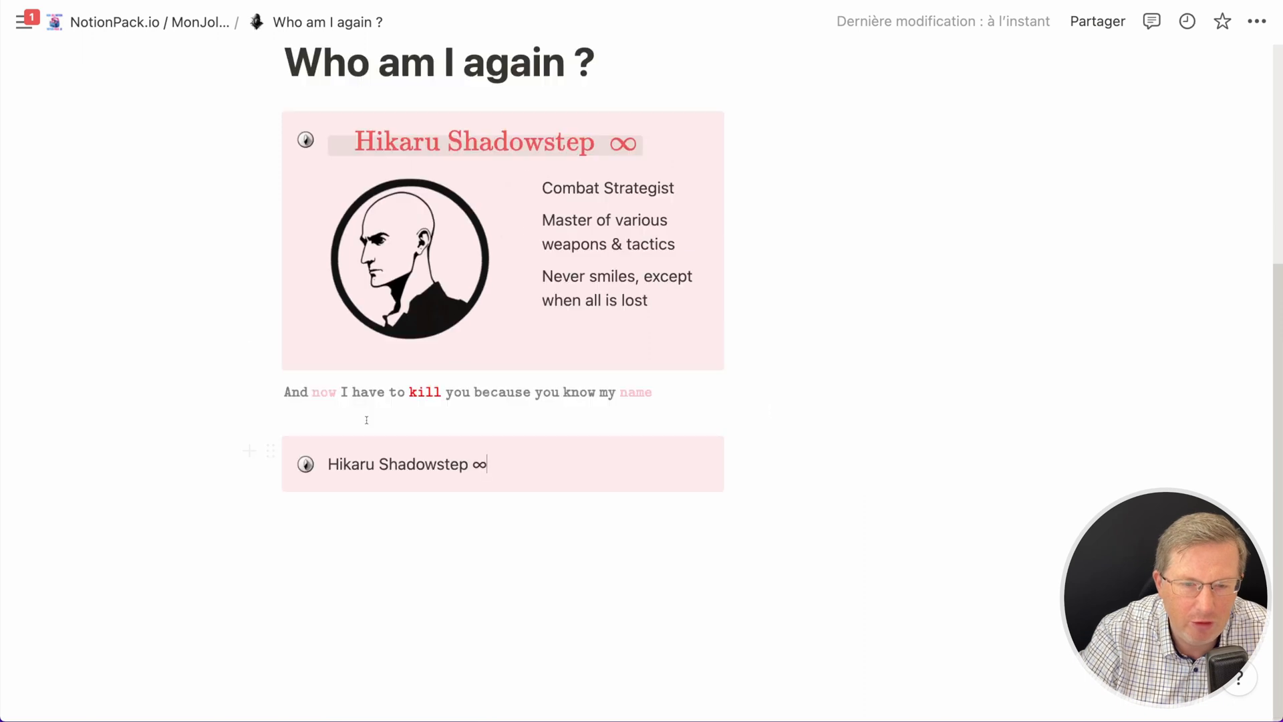
triple_click(363, 462)
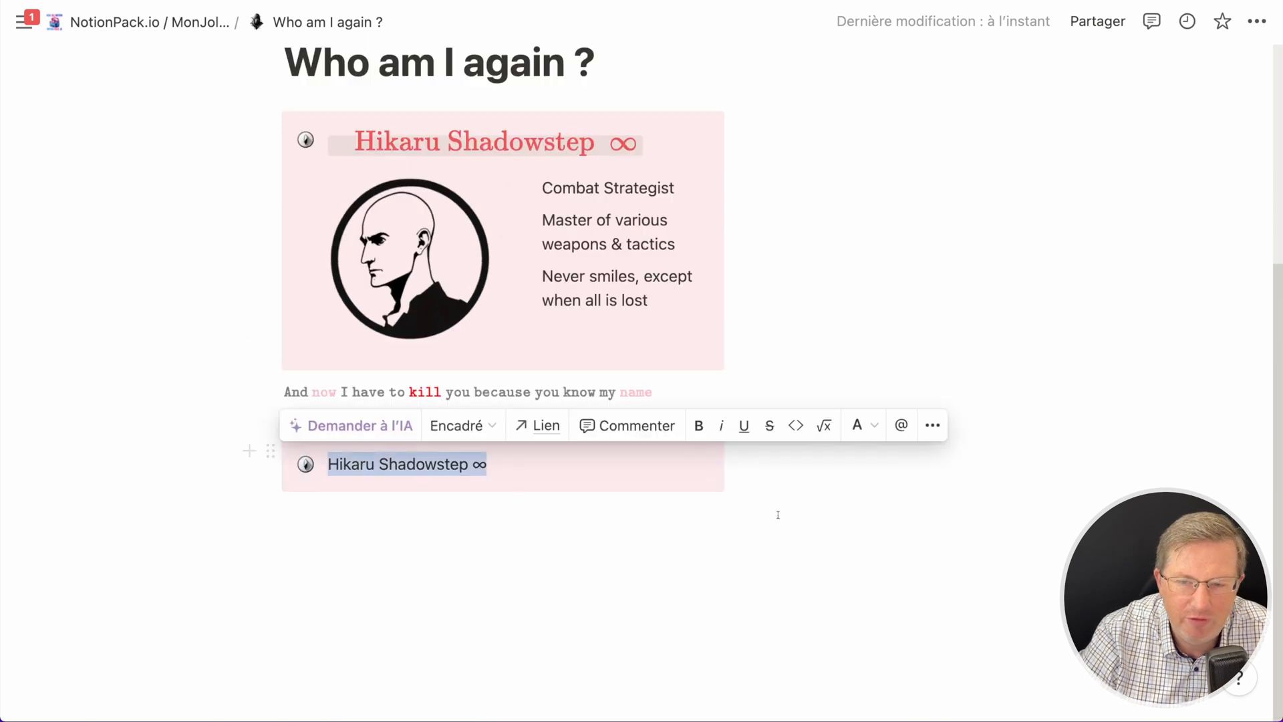
left_click(795, 425)
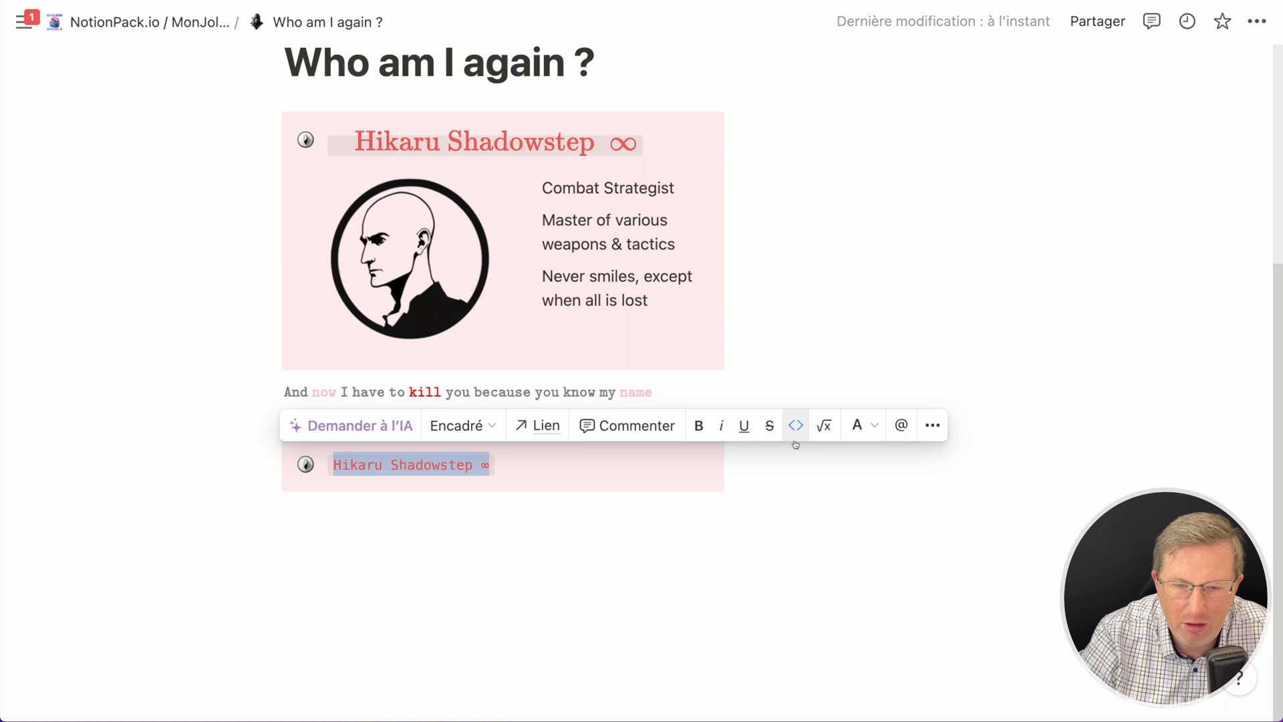
left_click(530, 468)
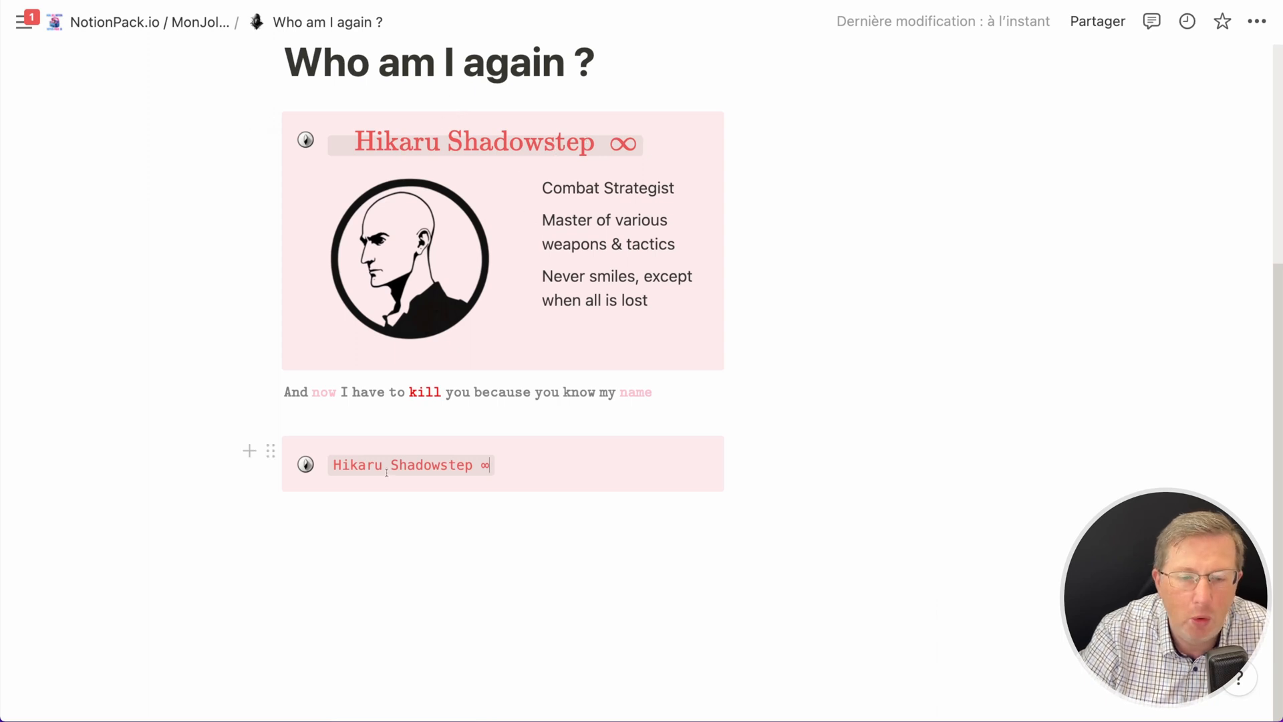
- Convert the second callout's text into an inline equation and wrap it in \mathrm{...}
left_click_drag(329, 464, 486, 466)
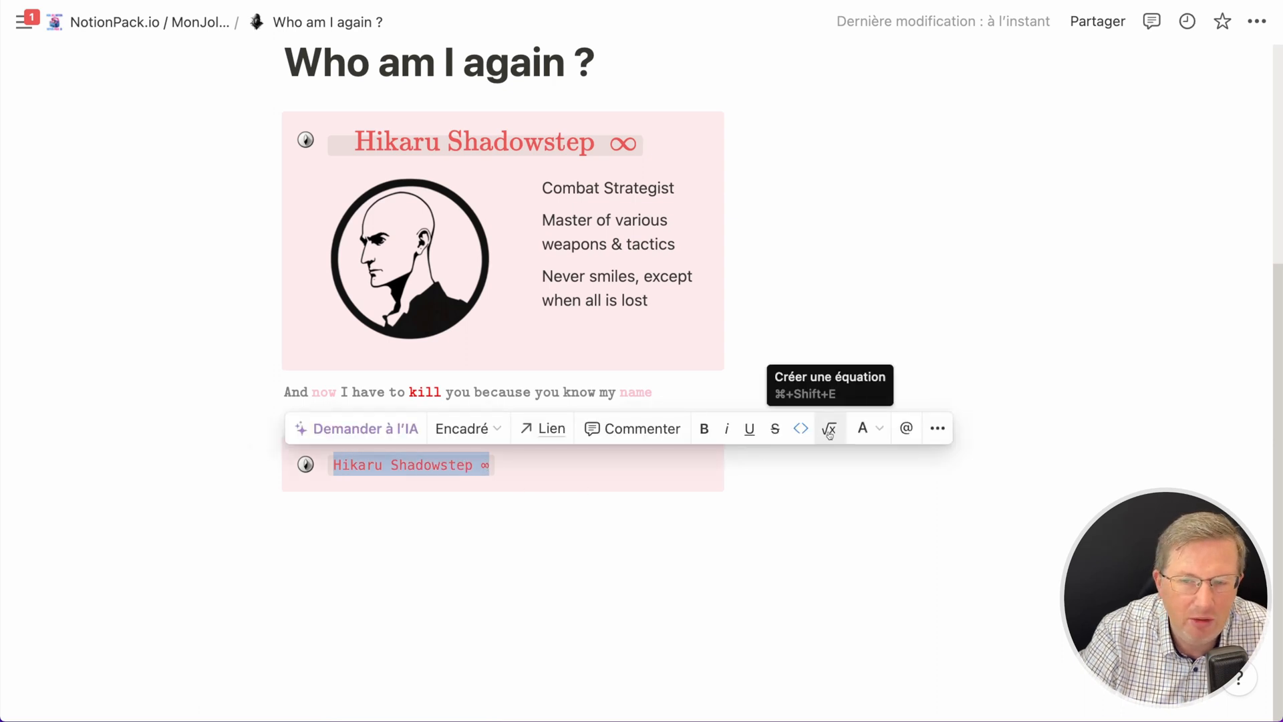
left_click(829, 431)
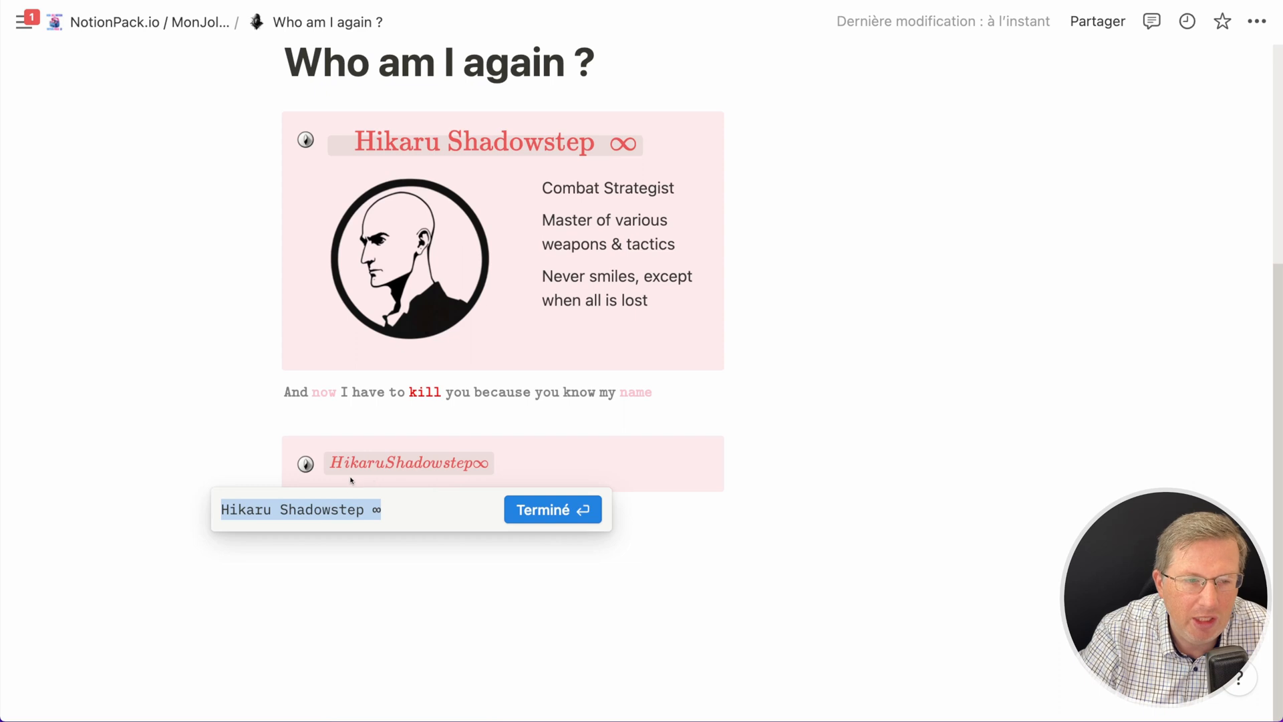
left_click(223, 512)
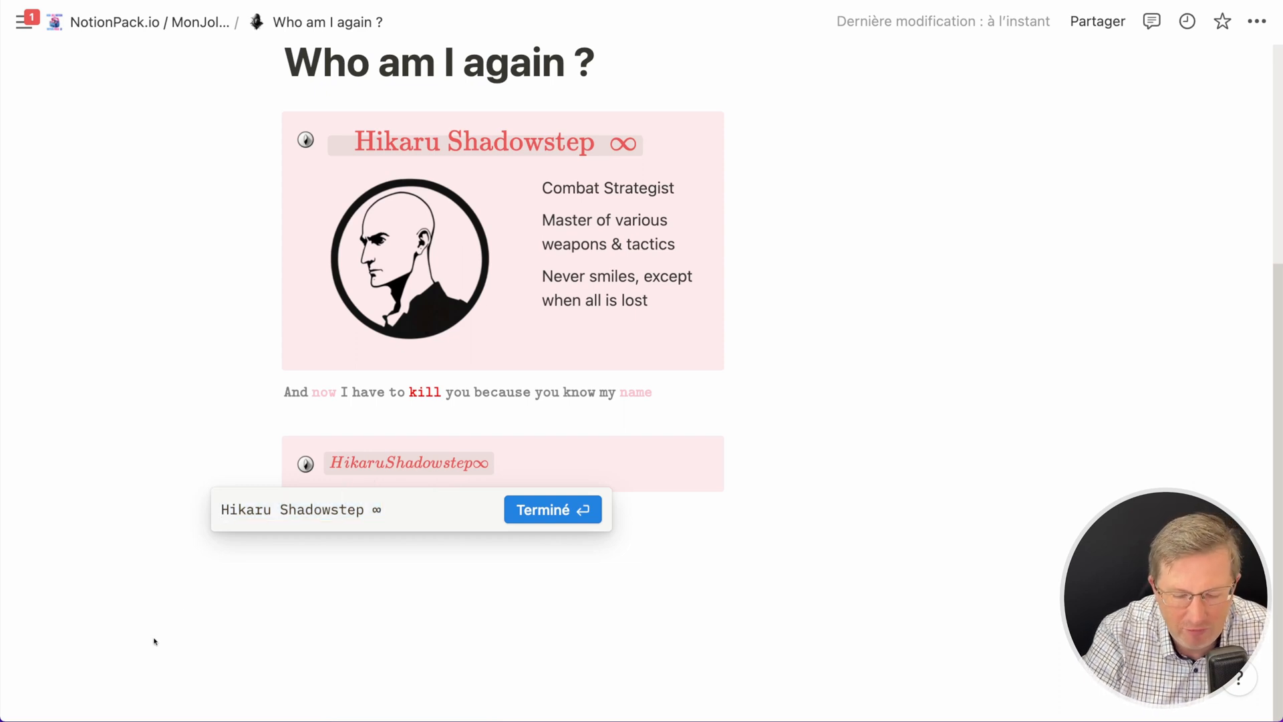
type("\\")
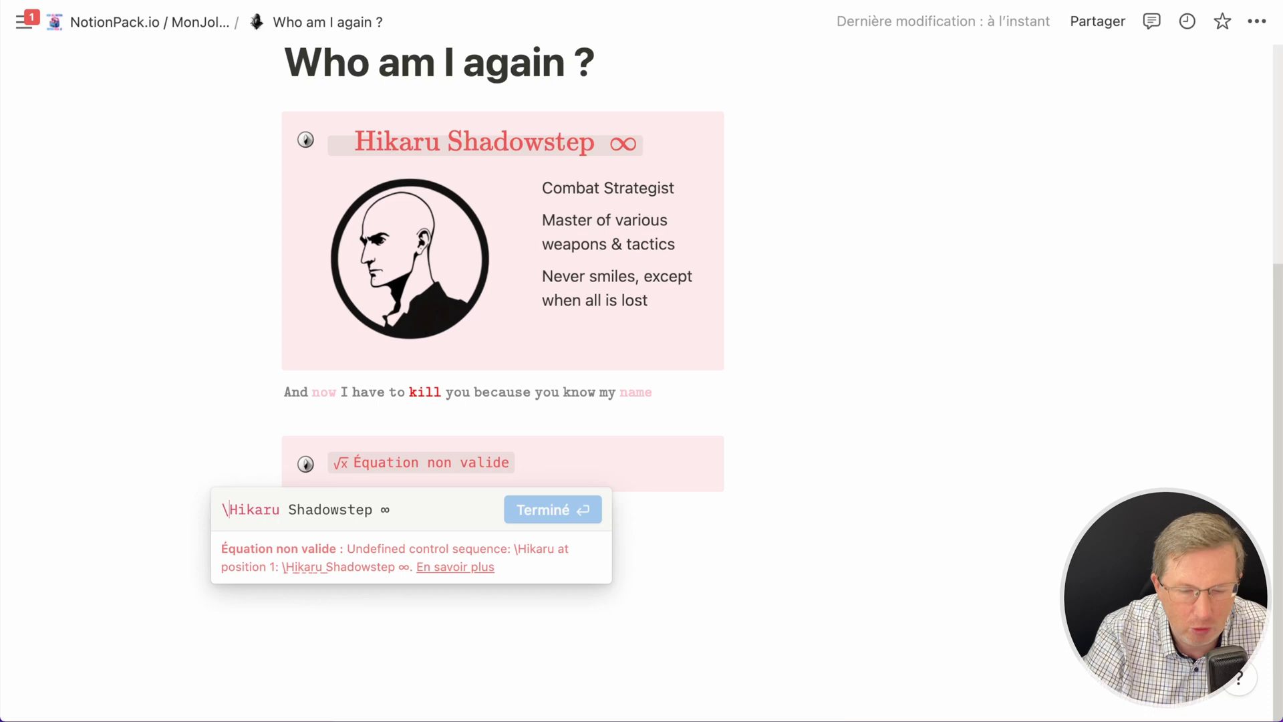
type("math")
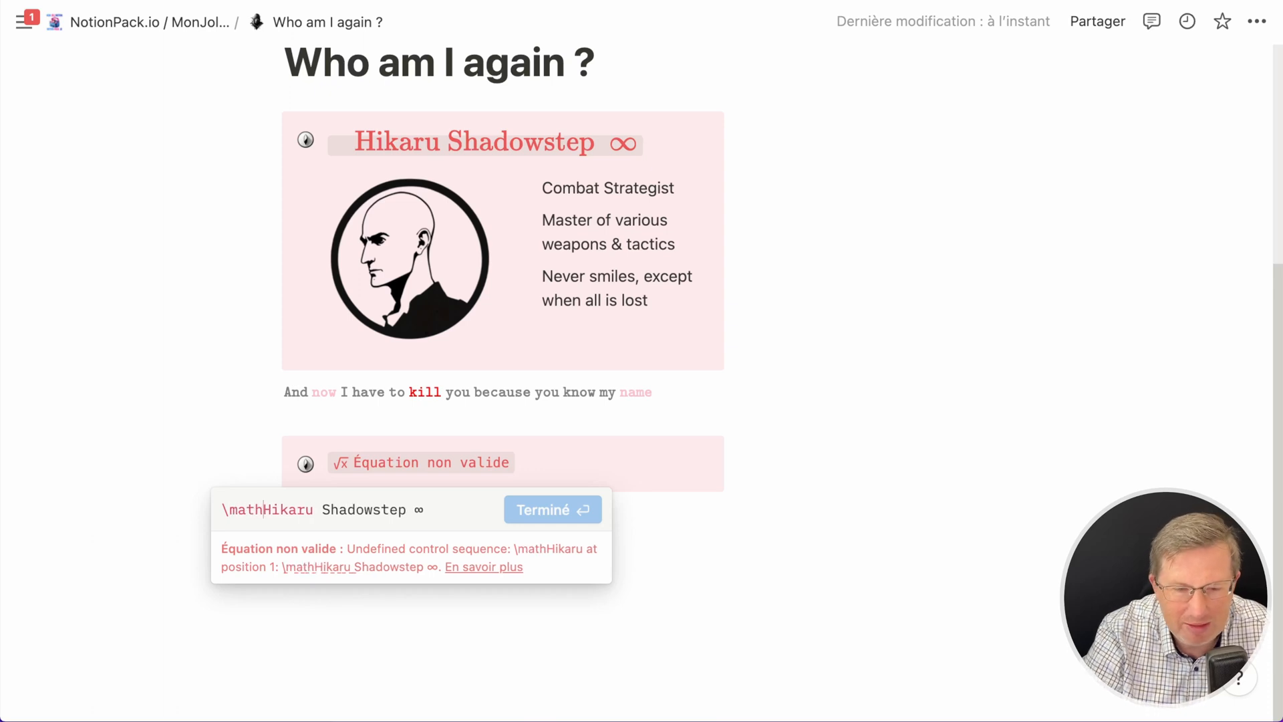
type("rm")
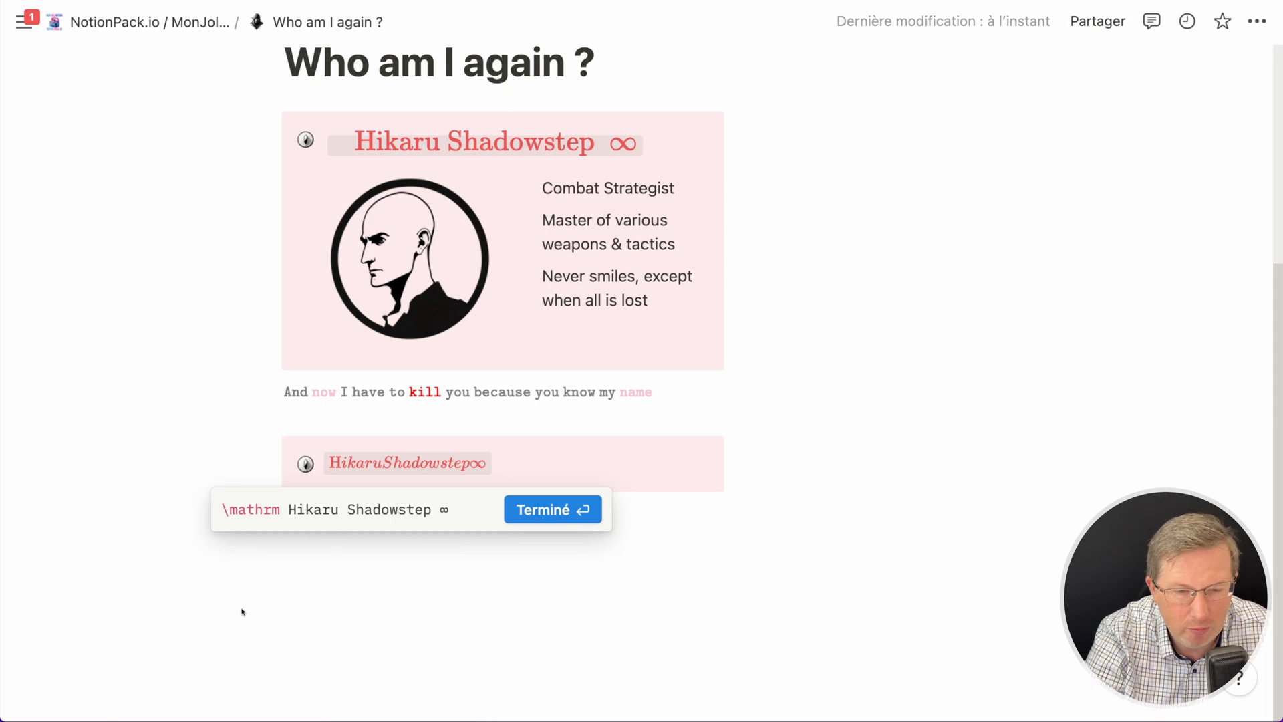
type("{")
left_click(476, 508)
type("}")
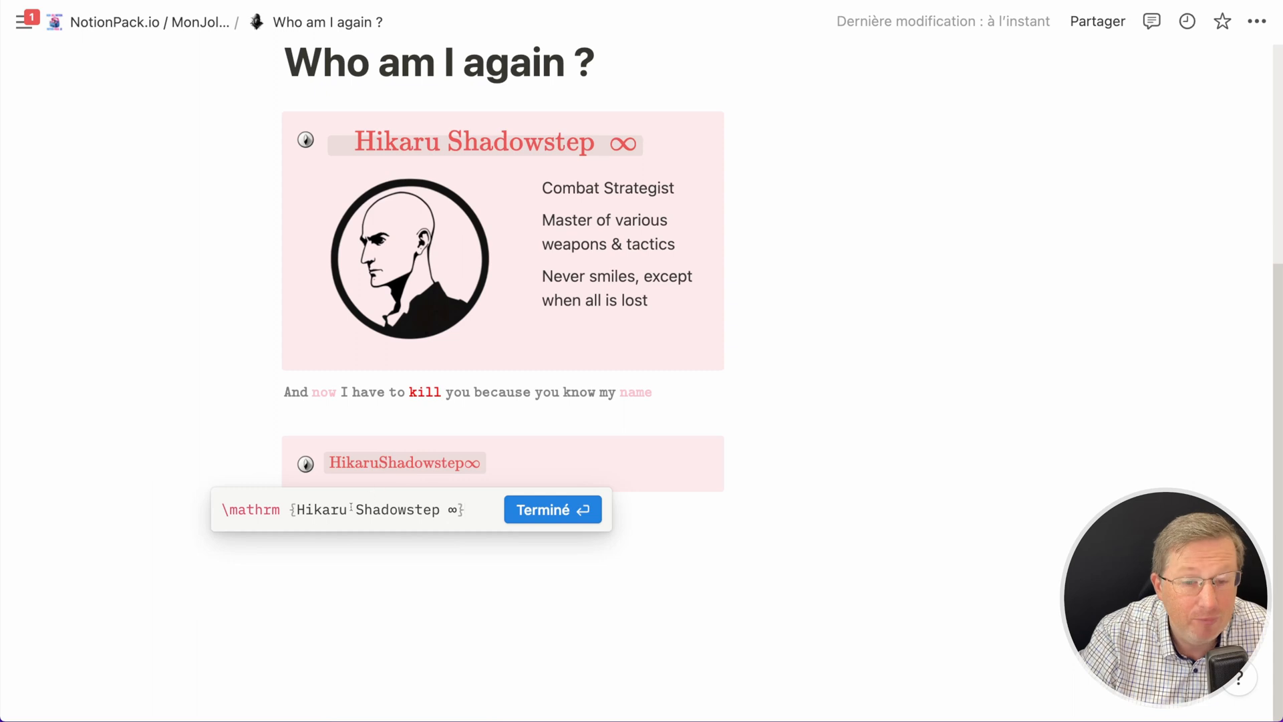
- Replace the spaces in the equation with ~ so the words stay separated
double_click(352, 509)
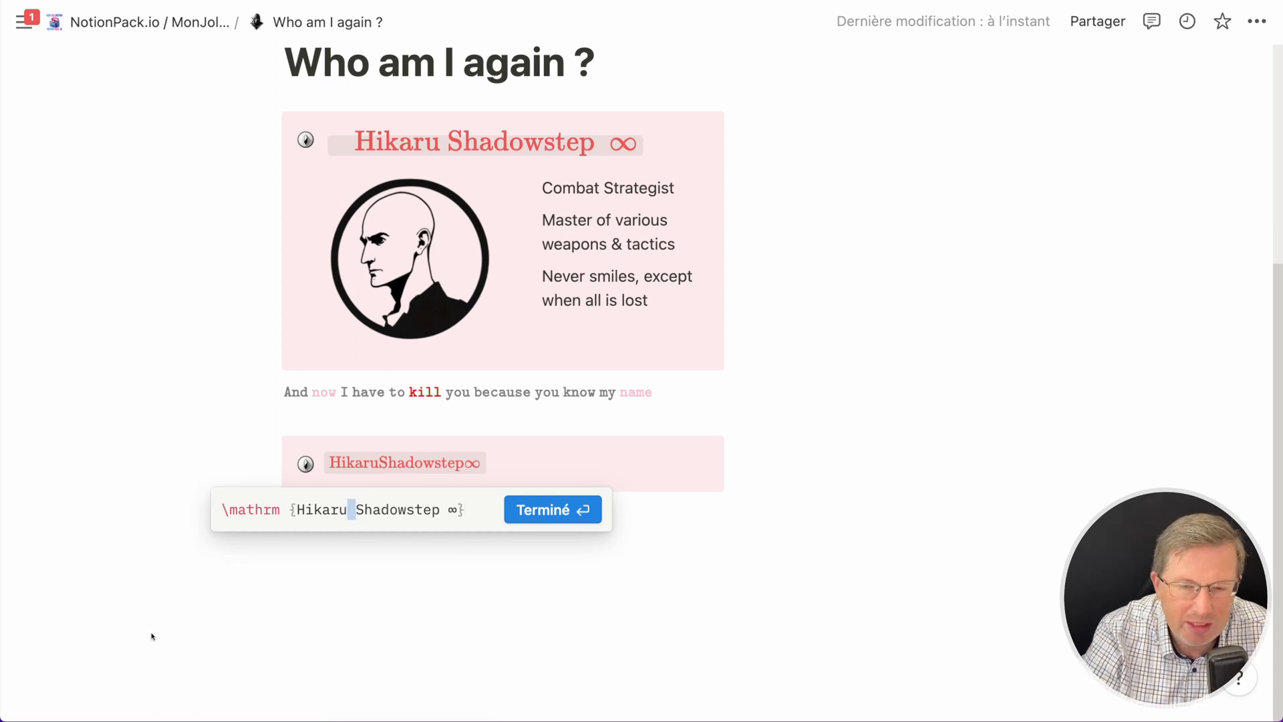
type("~")
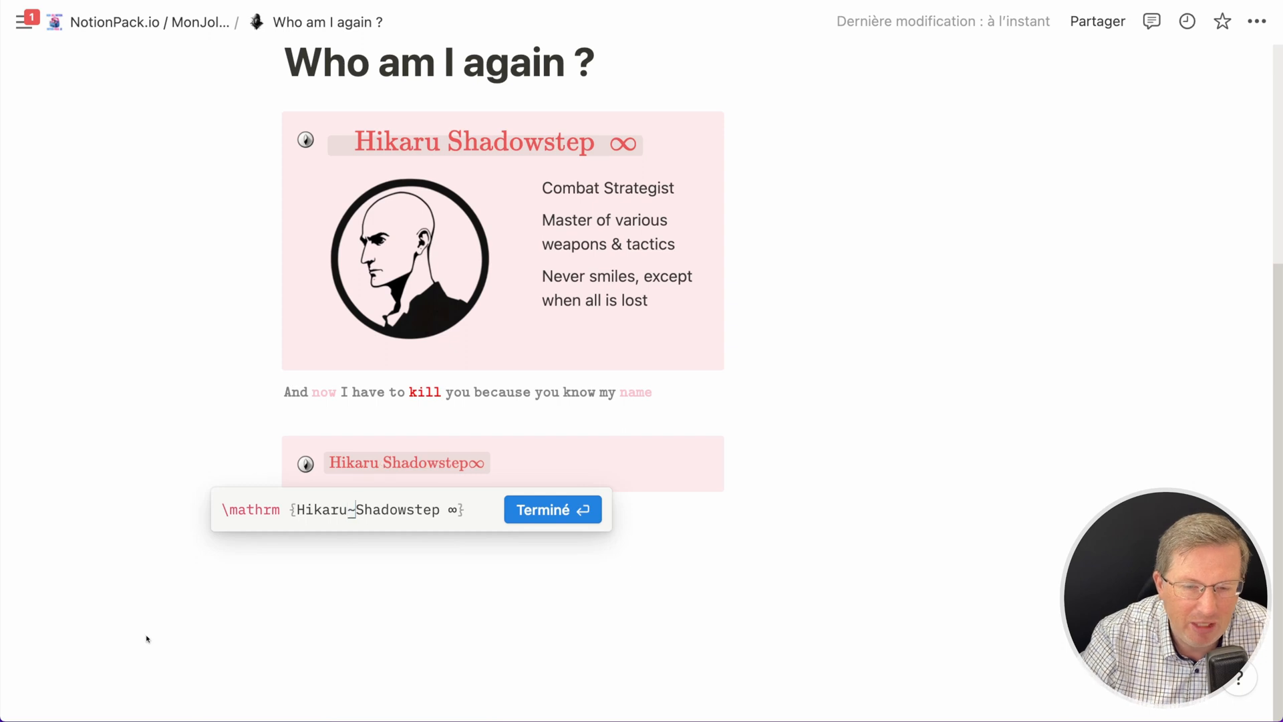
left_click_drag(439, 509, 446, 509)
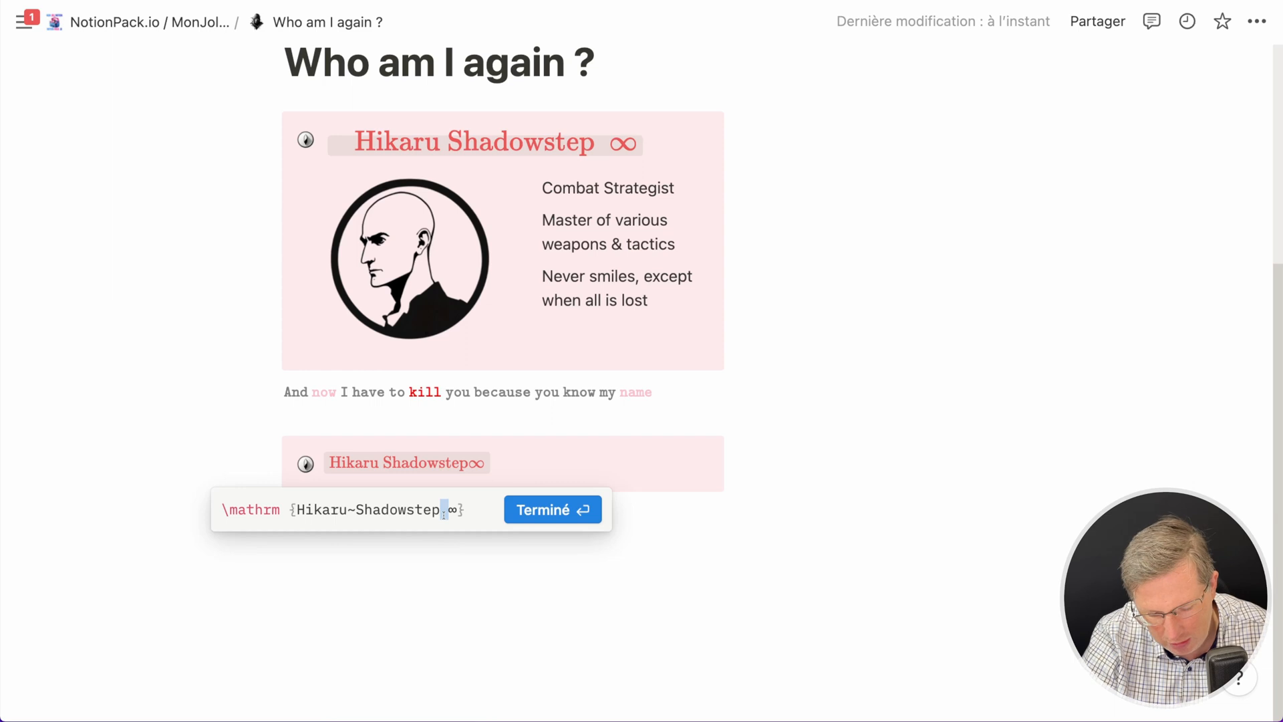
type("~")
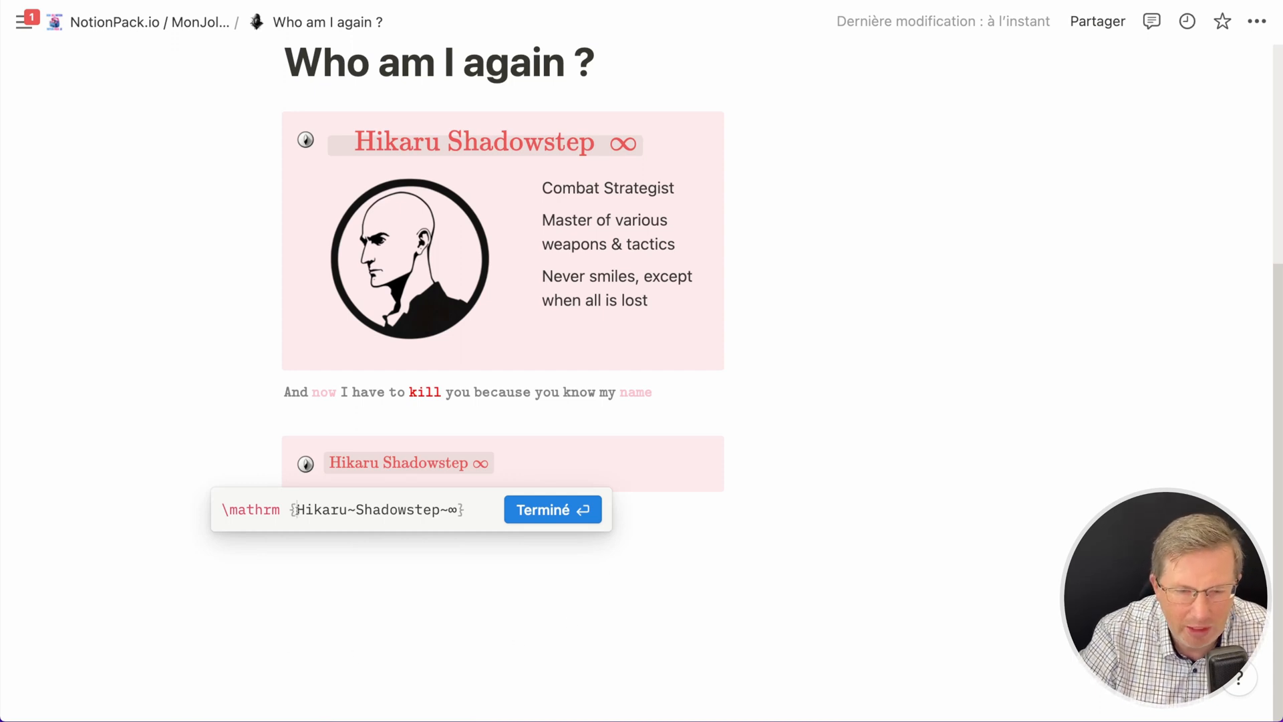
- Insert the \Large size command before the name inside the equation and confirm it
type("\\")
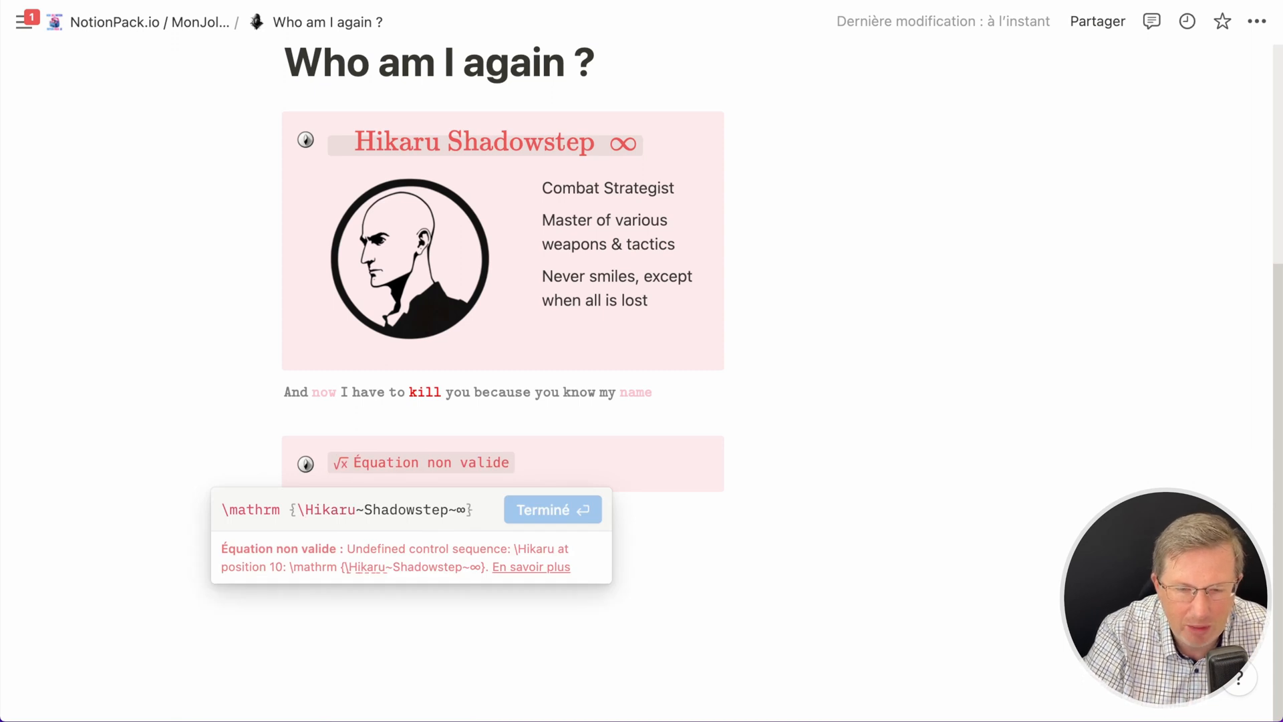
type("Large")
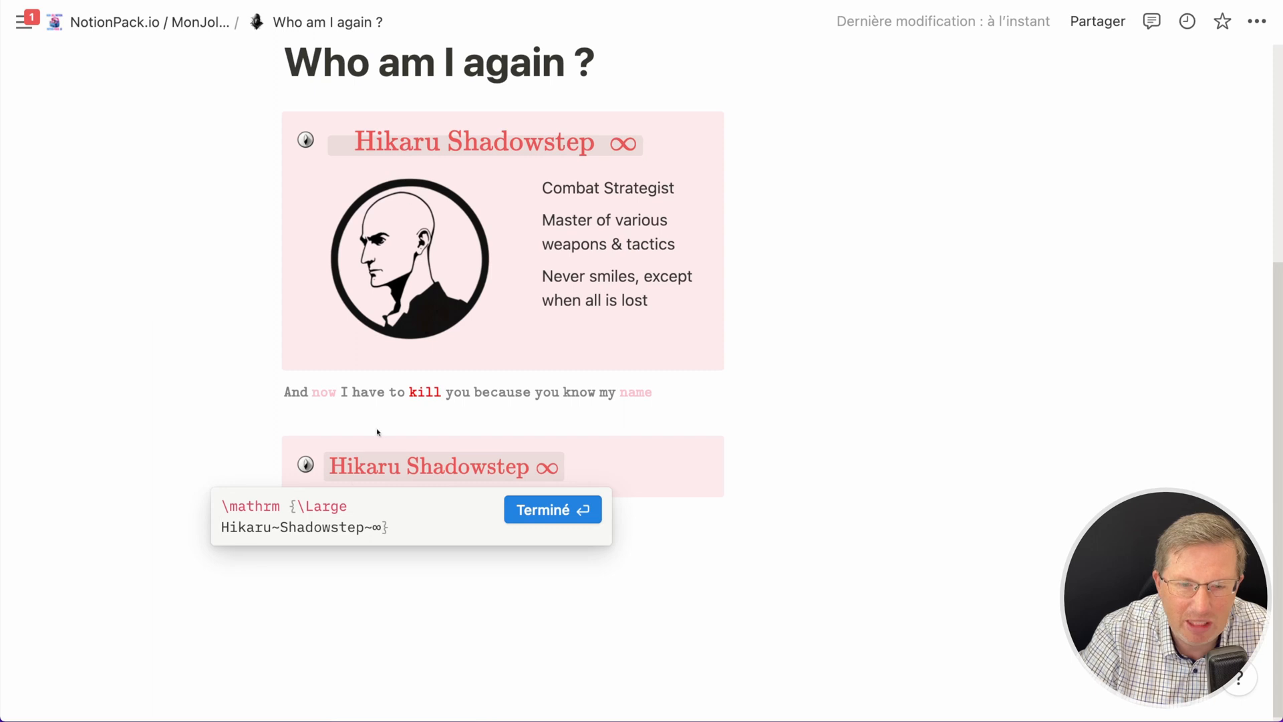
double_click(317, 505)
type("LARGE")
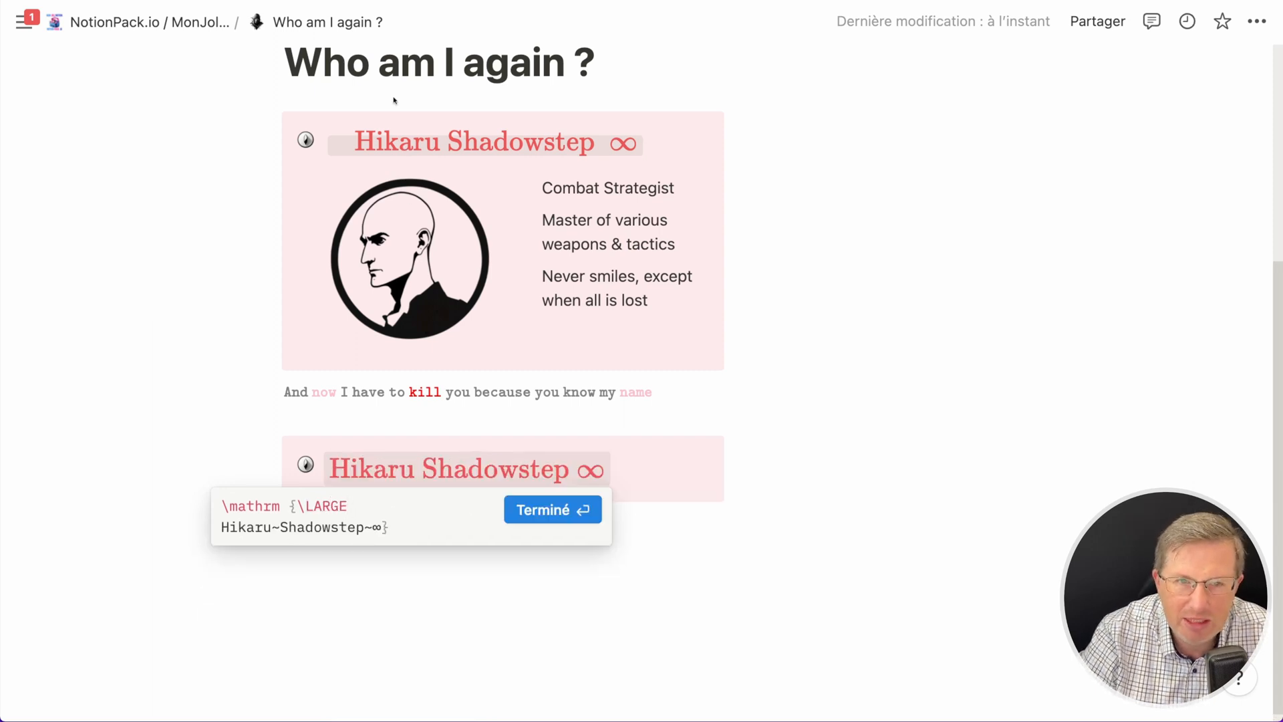
double_click(319, 506)
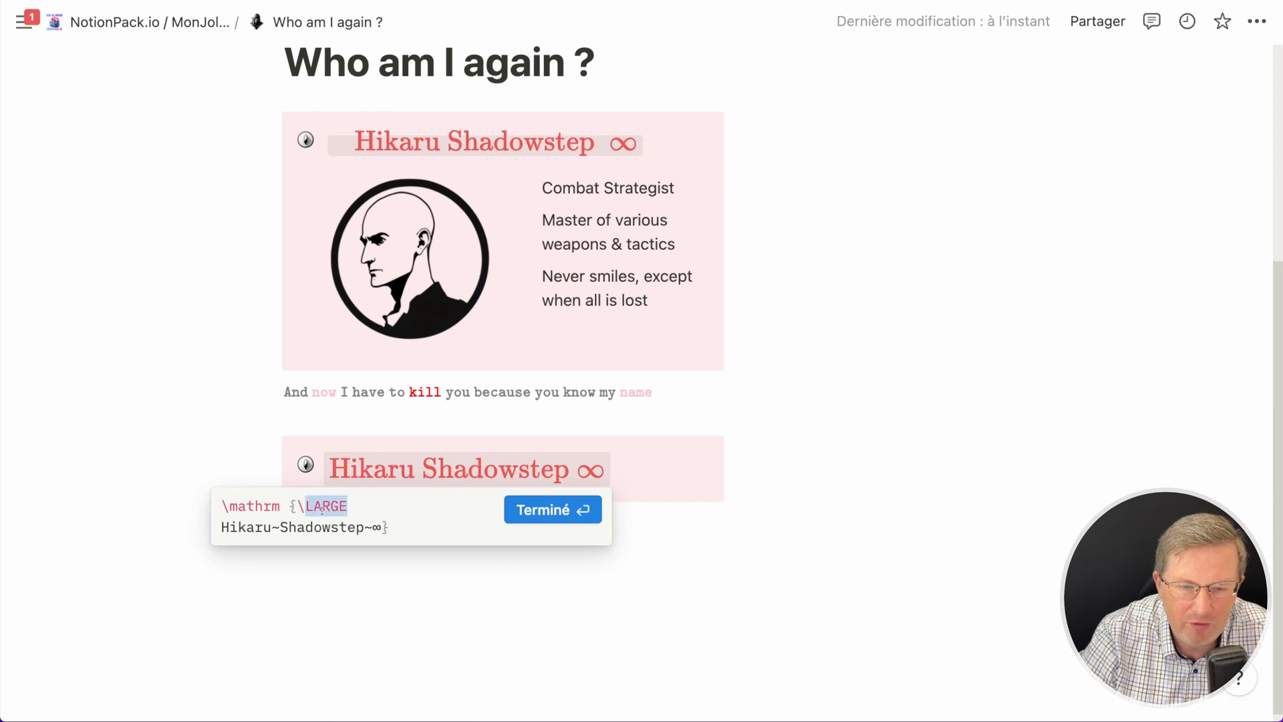
type("large")
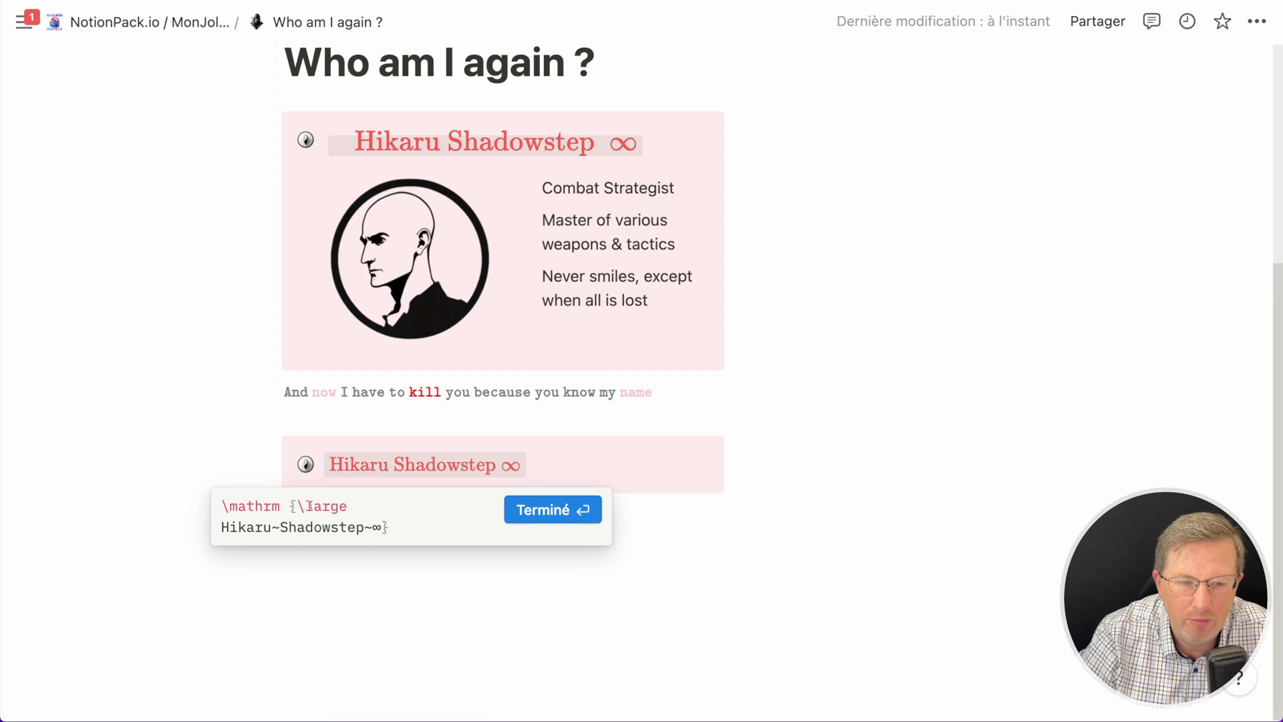
left_click_drag(305, 506, 312, 505)
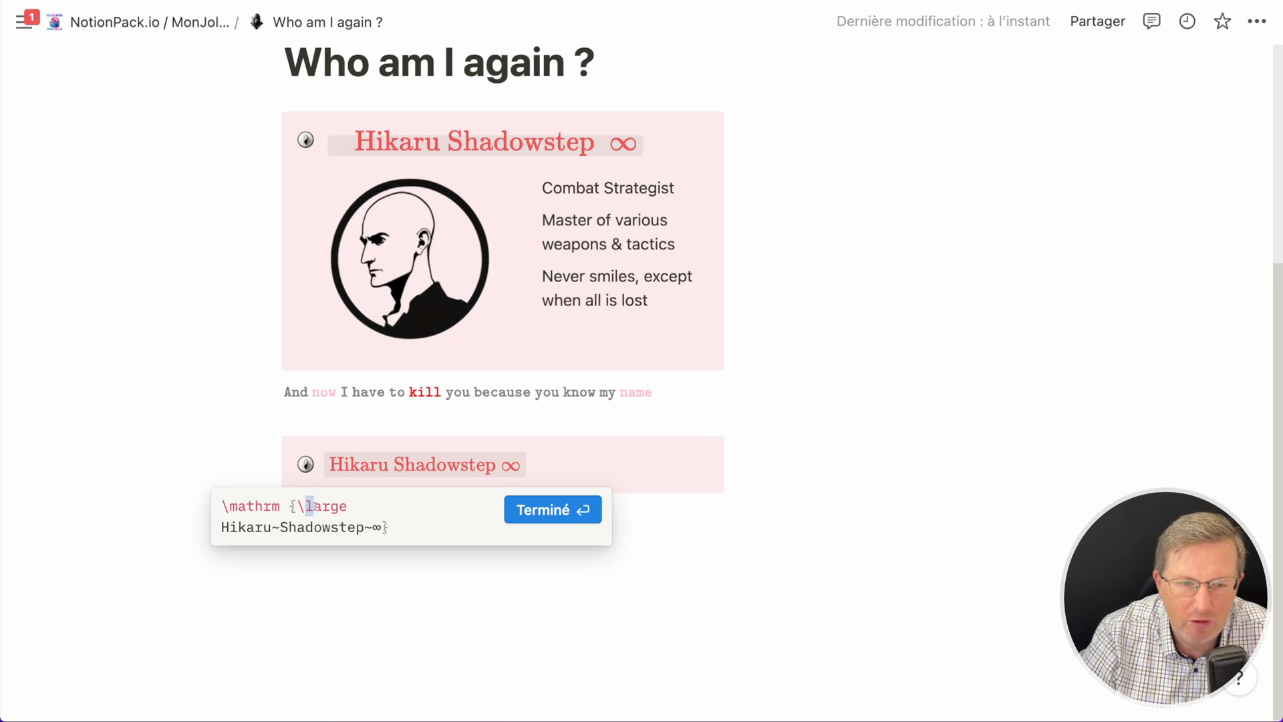
type("L")
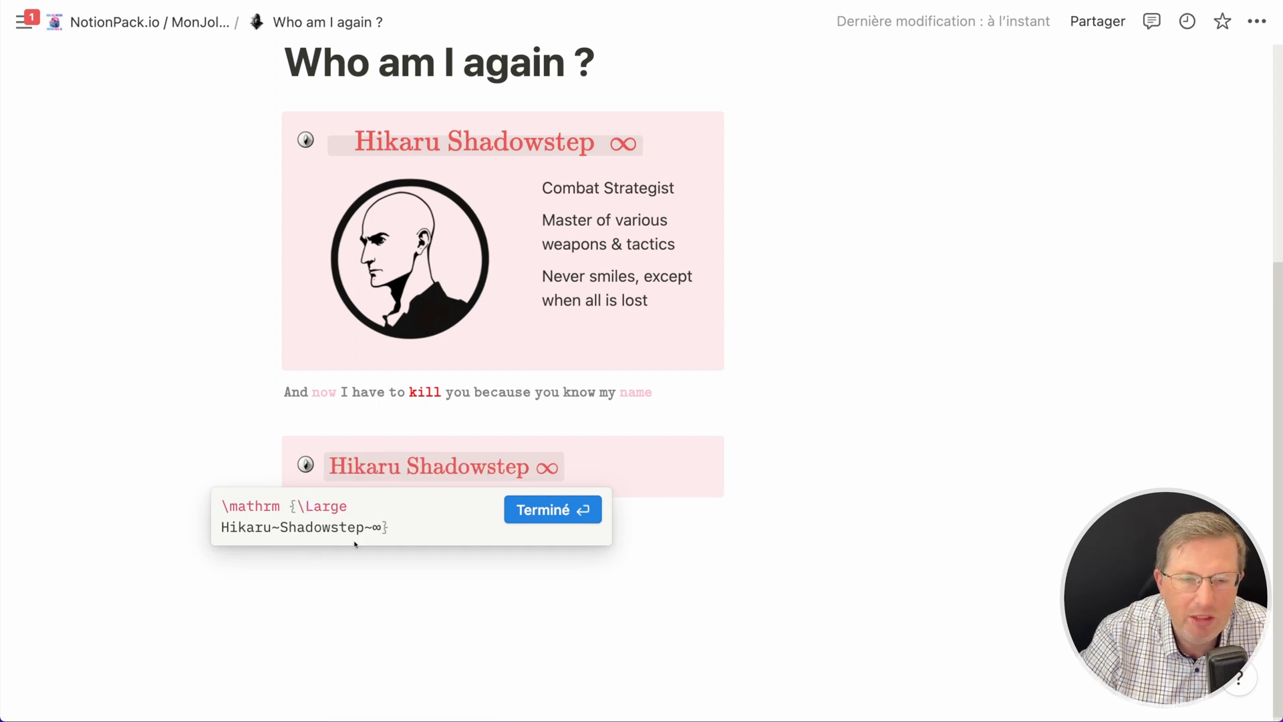
left_click(531, 509)
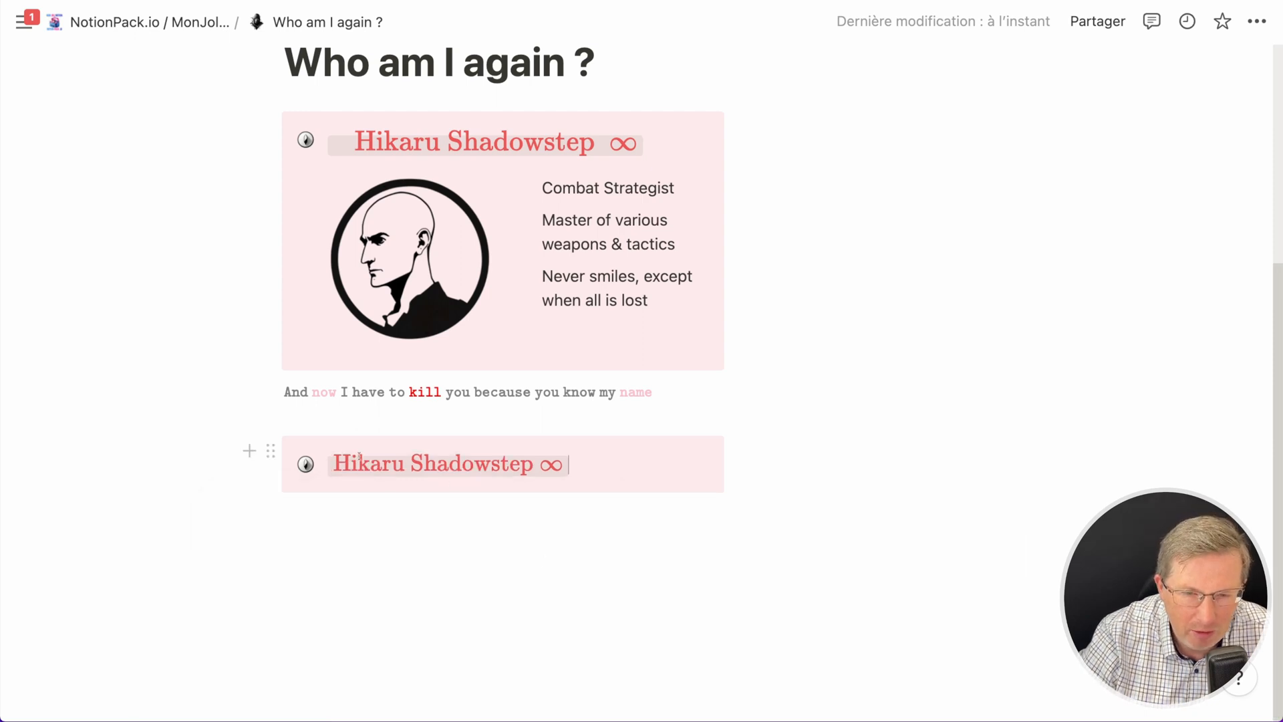
- Change the equation's size command to \LARGE
left_click(437, 466)
double_click(363, 504)
type("LARGE")
key("Return")
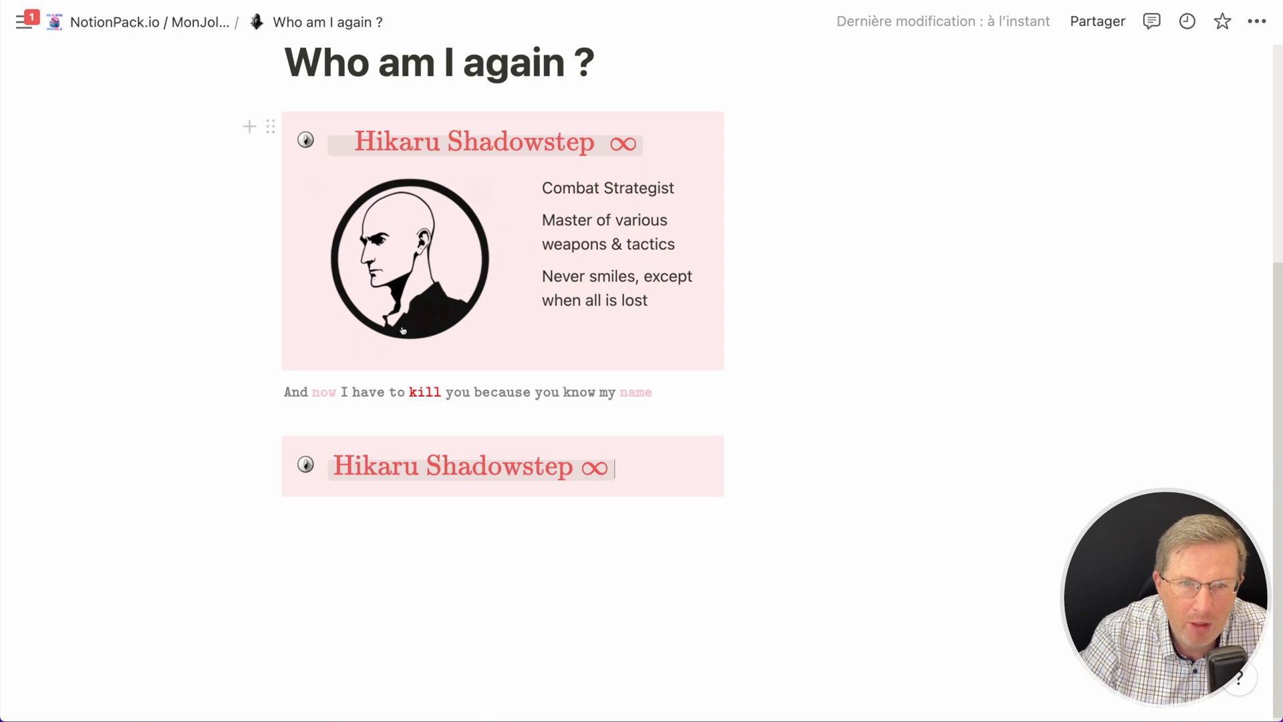
- Add ~~~ before the name and ~ after the ∞ in the equation, then confirm
left_click(368, 468)
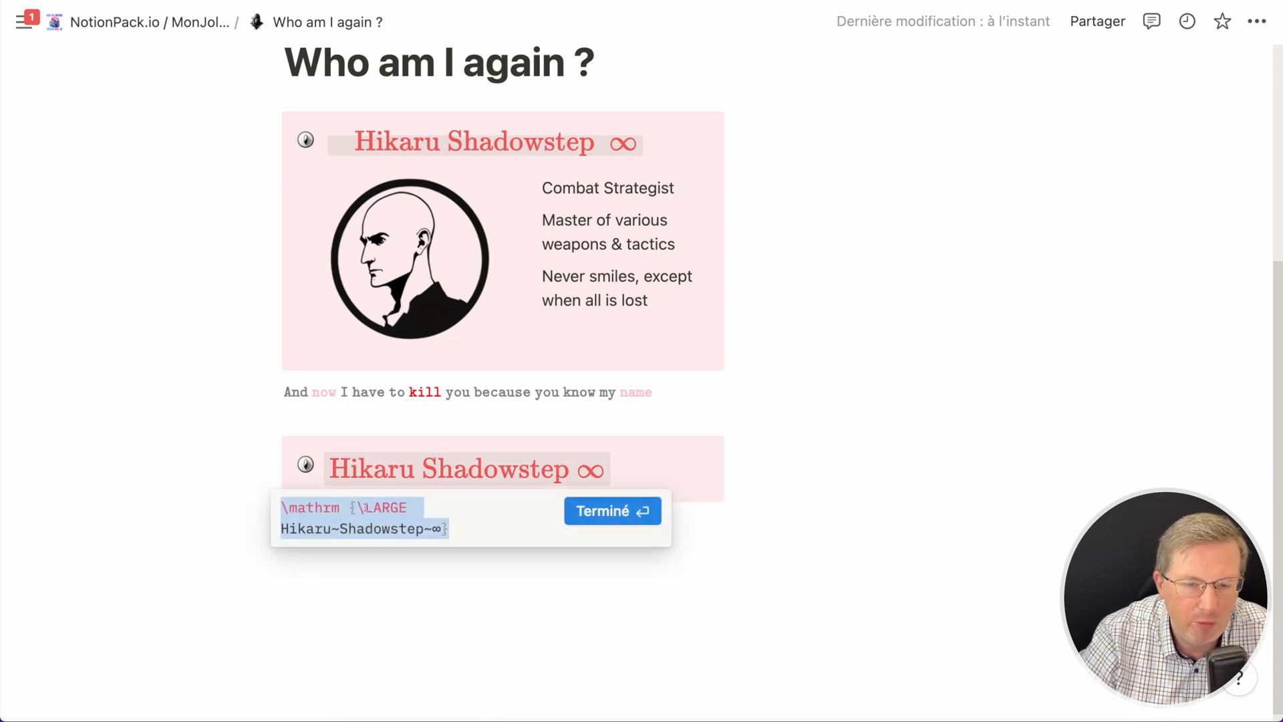
left_click(280, 529)
type("~~~")
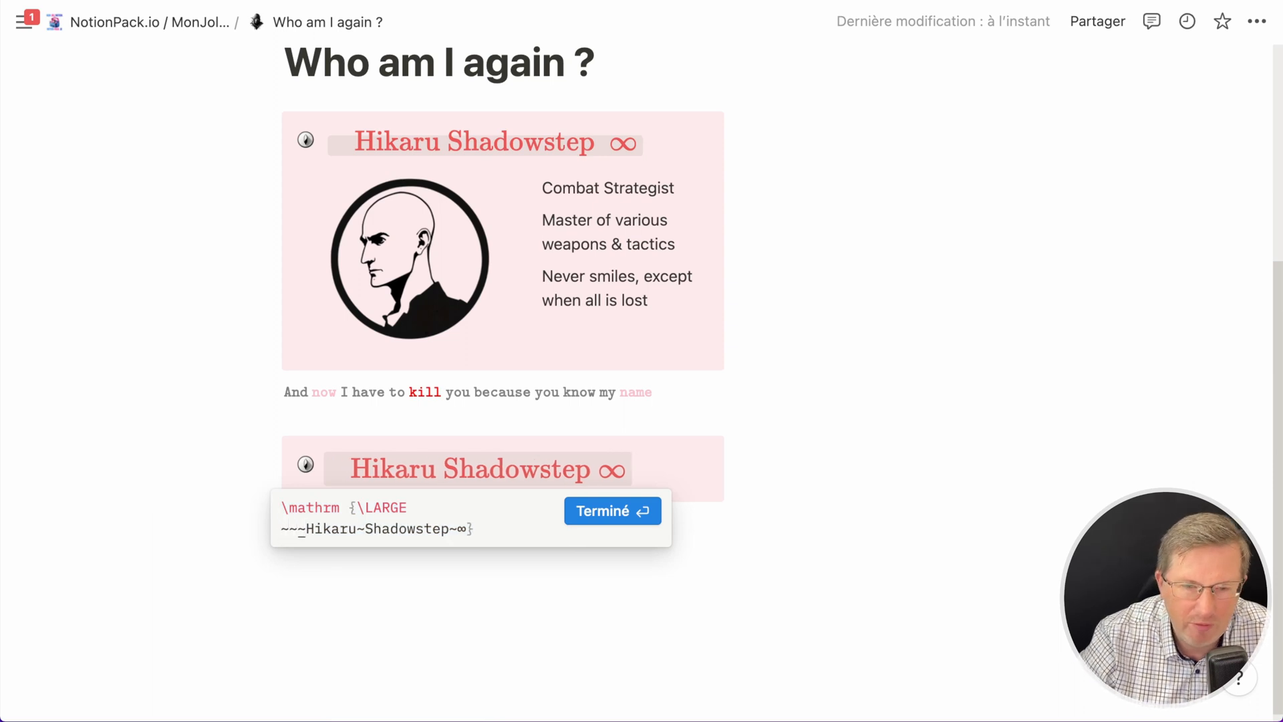
type("~")
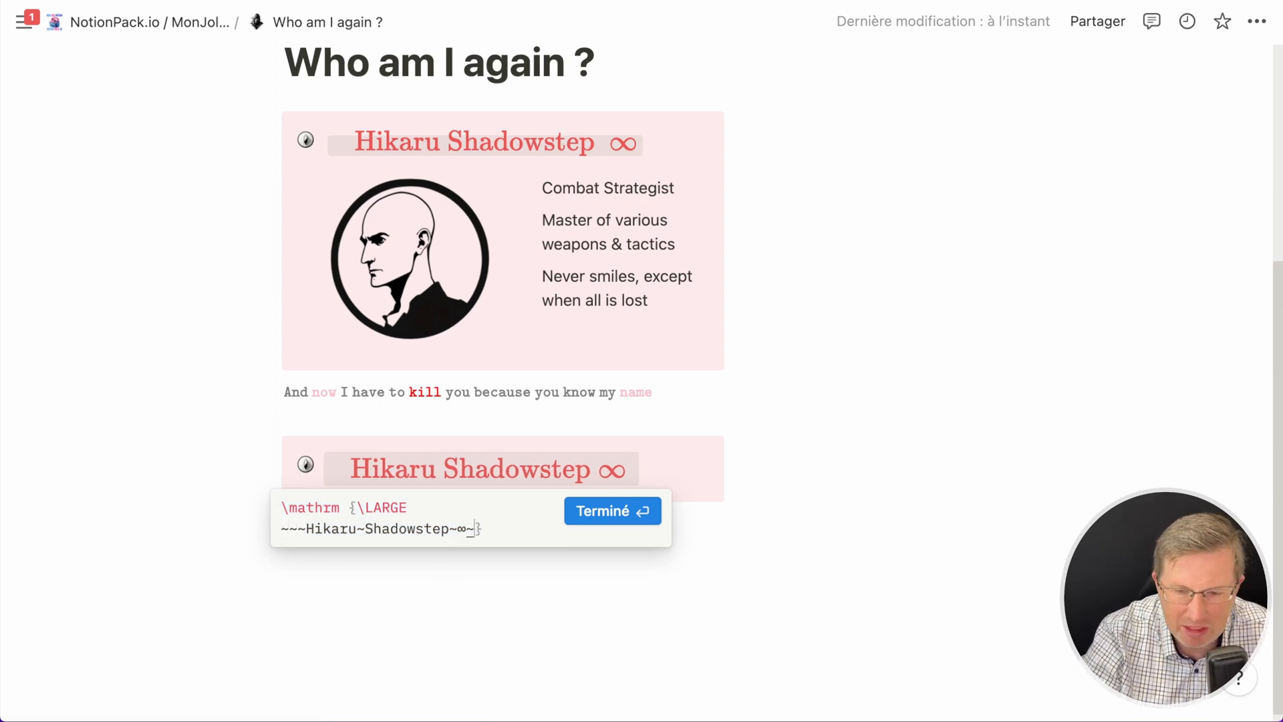
left_click(612, 511)
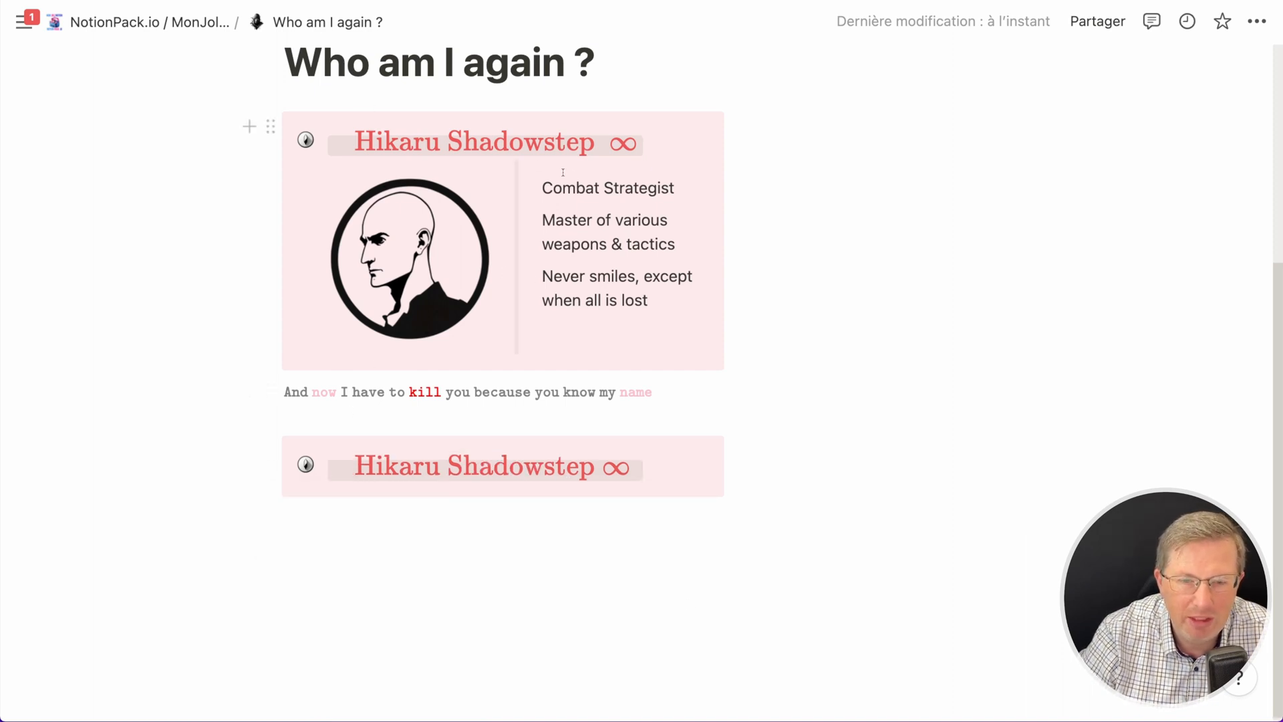
- Write 'Page qui sert à rien' on a new line below the callout
left_click(473, 530)
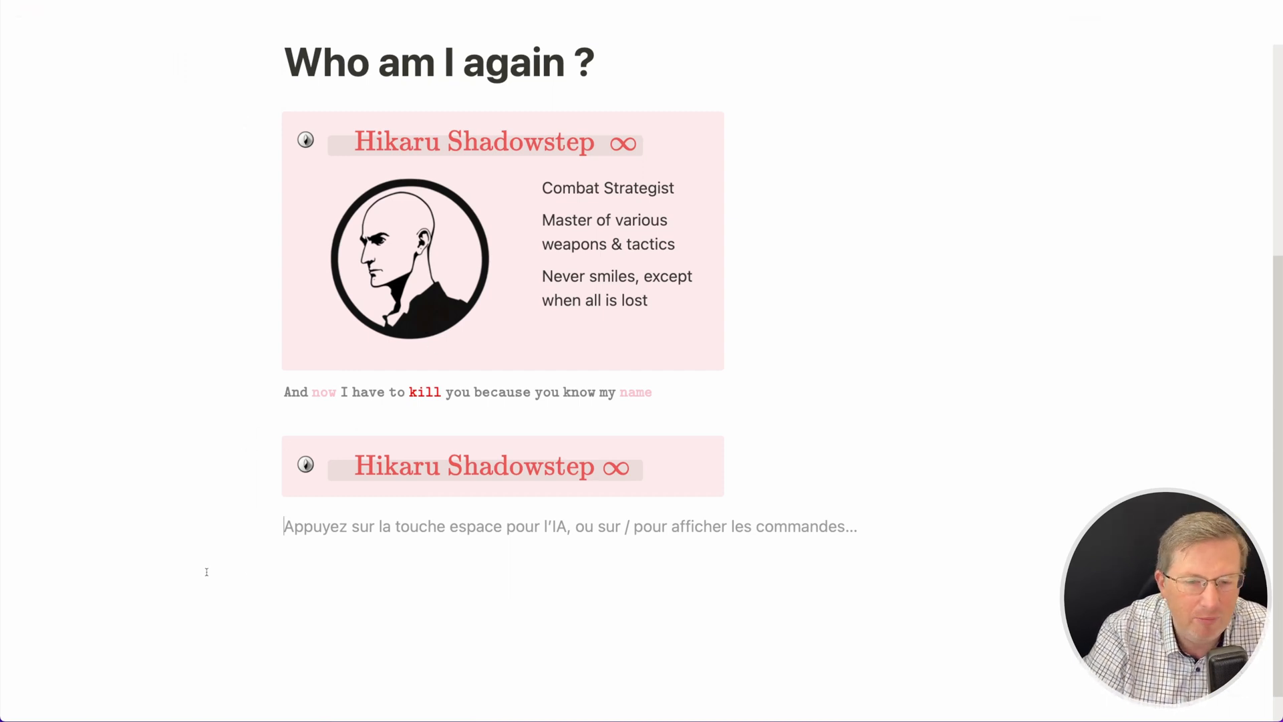
type("P")
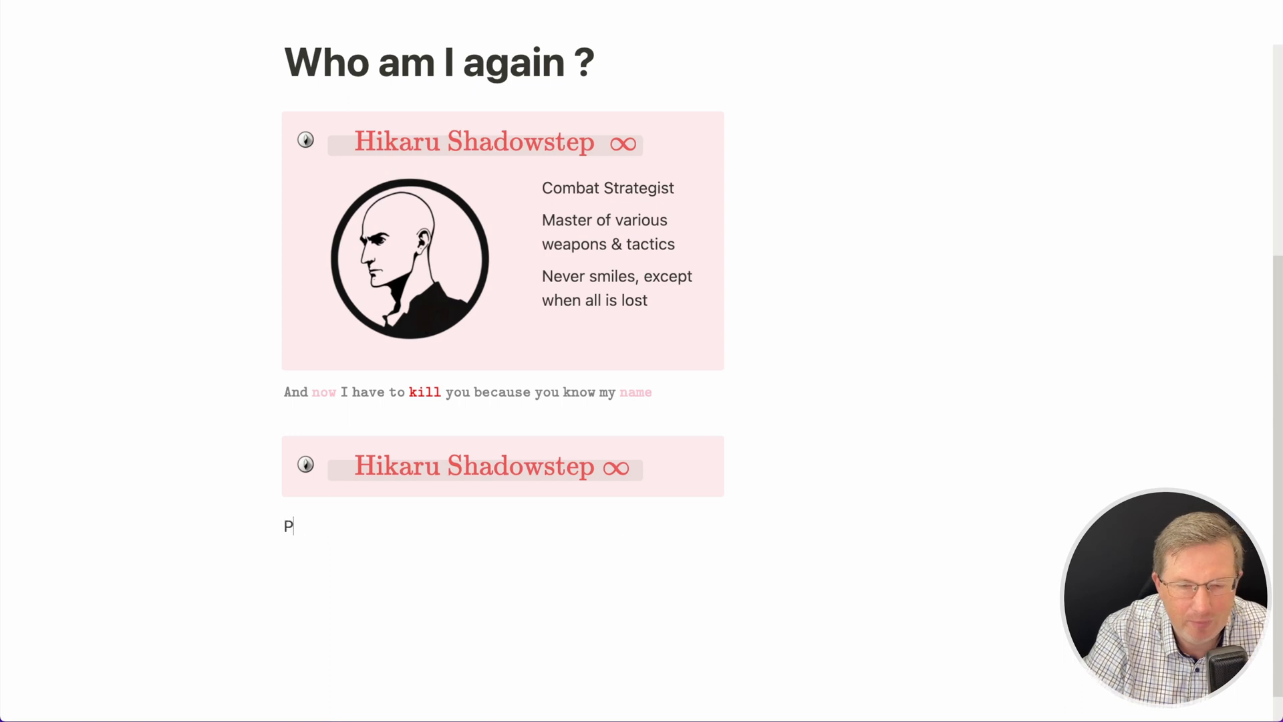
type("age qui sert à rien")
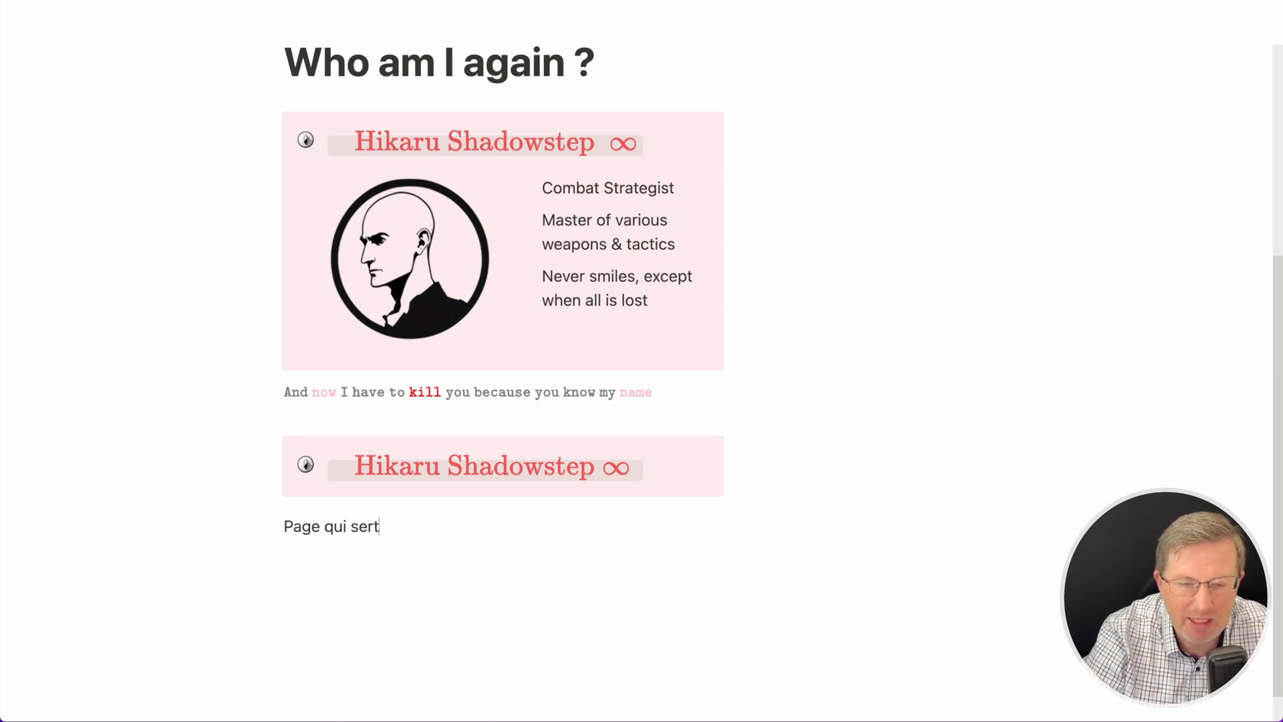
- Turn the 'Page qui sert à rien' line into a subpage and open it
triple_click(308, 540)
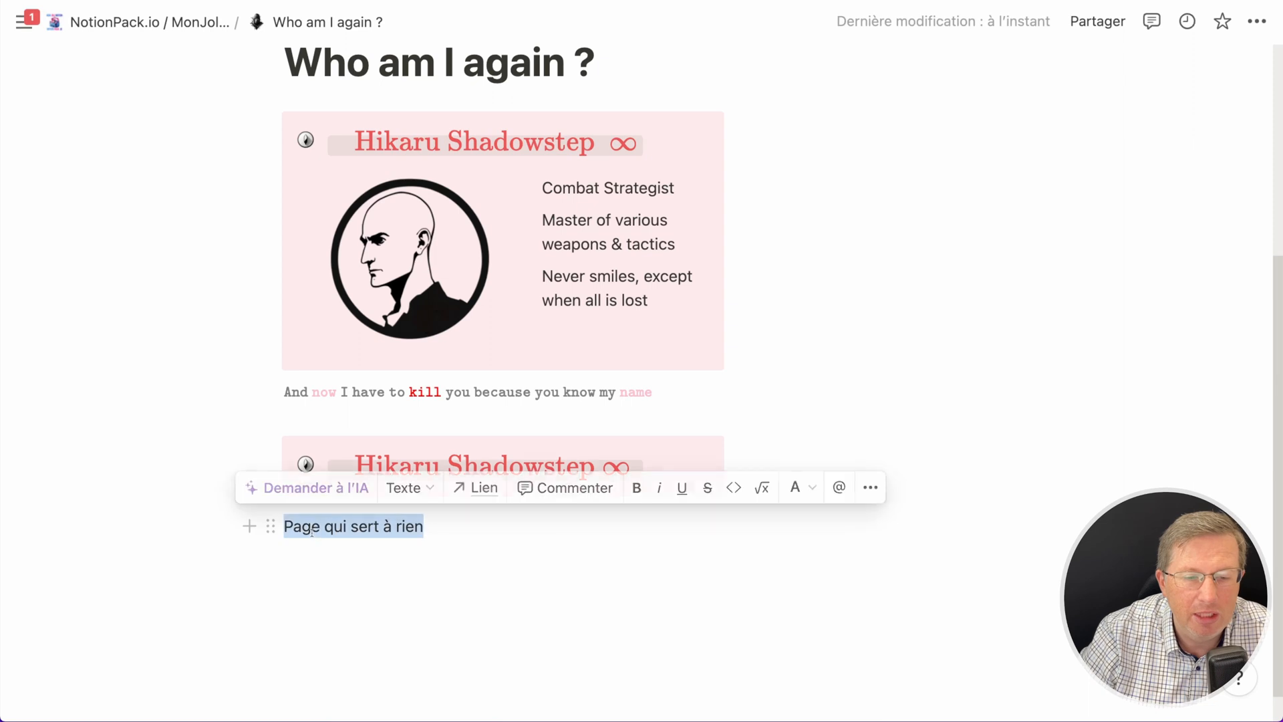
left_click(405, 487)
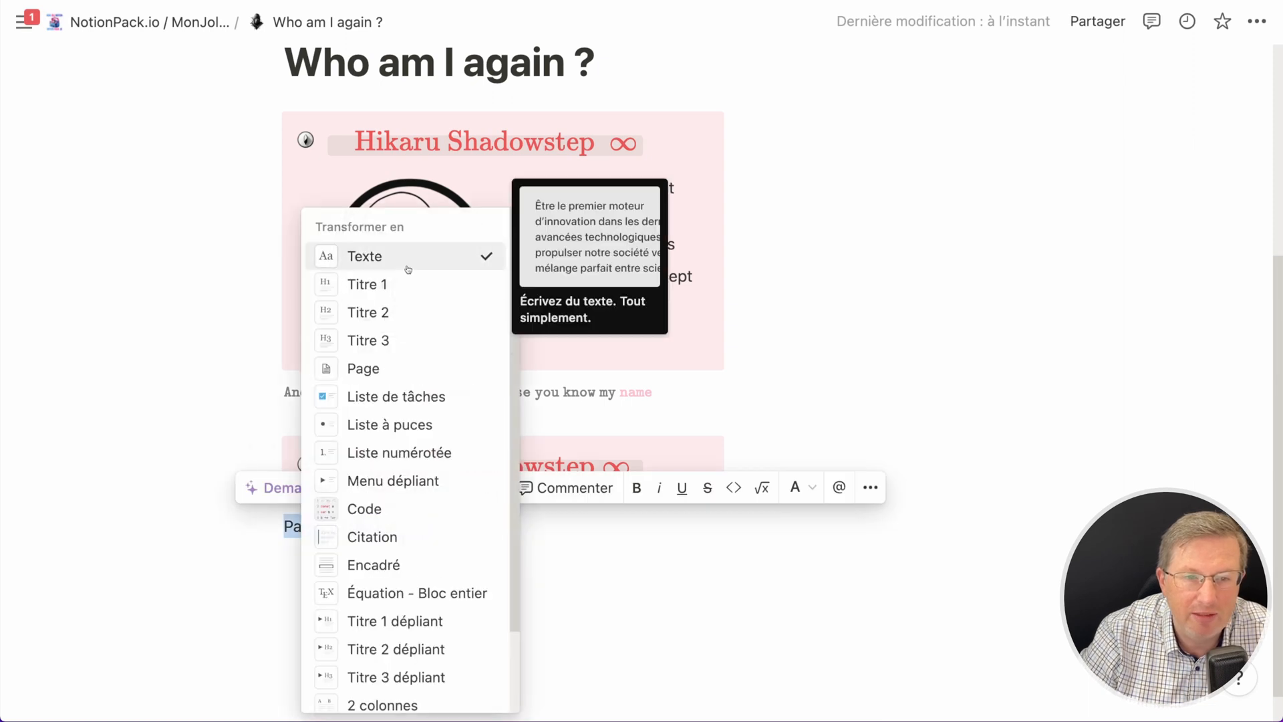
left_click(364, 367)
left_click(344, 523)
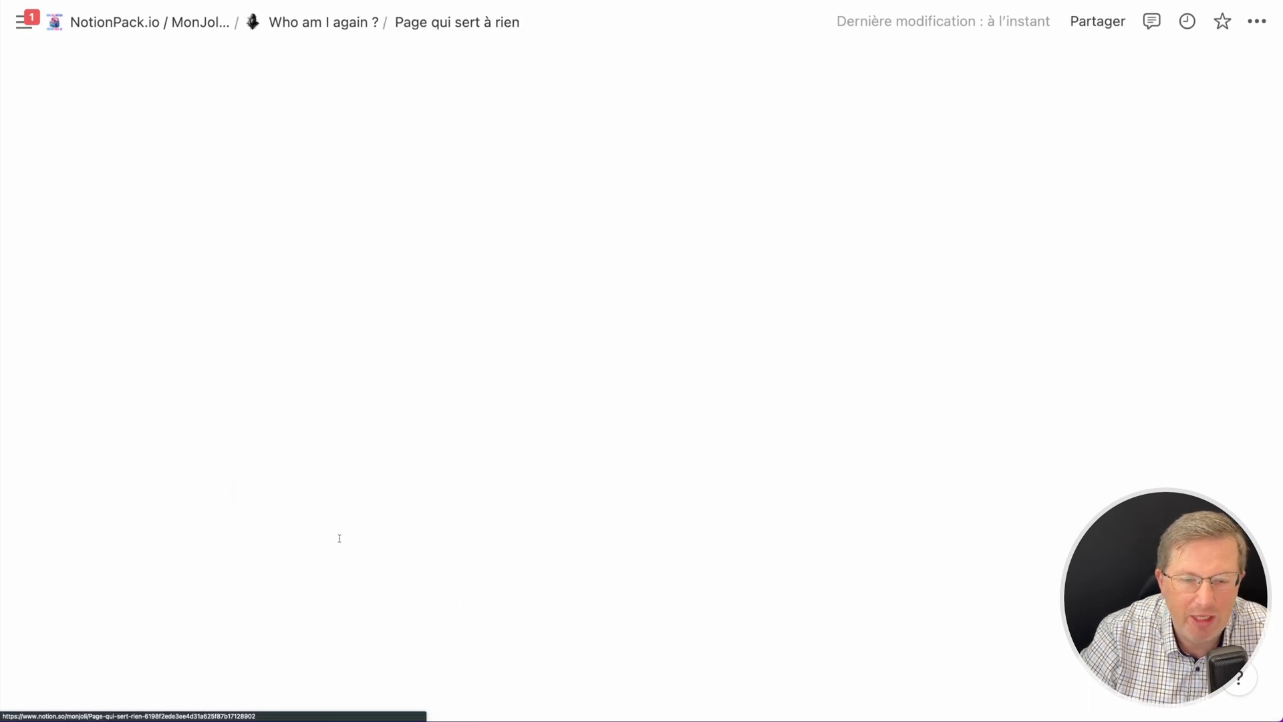
left_click(388, 245)
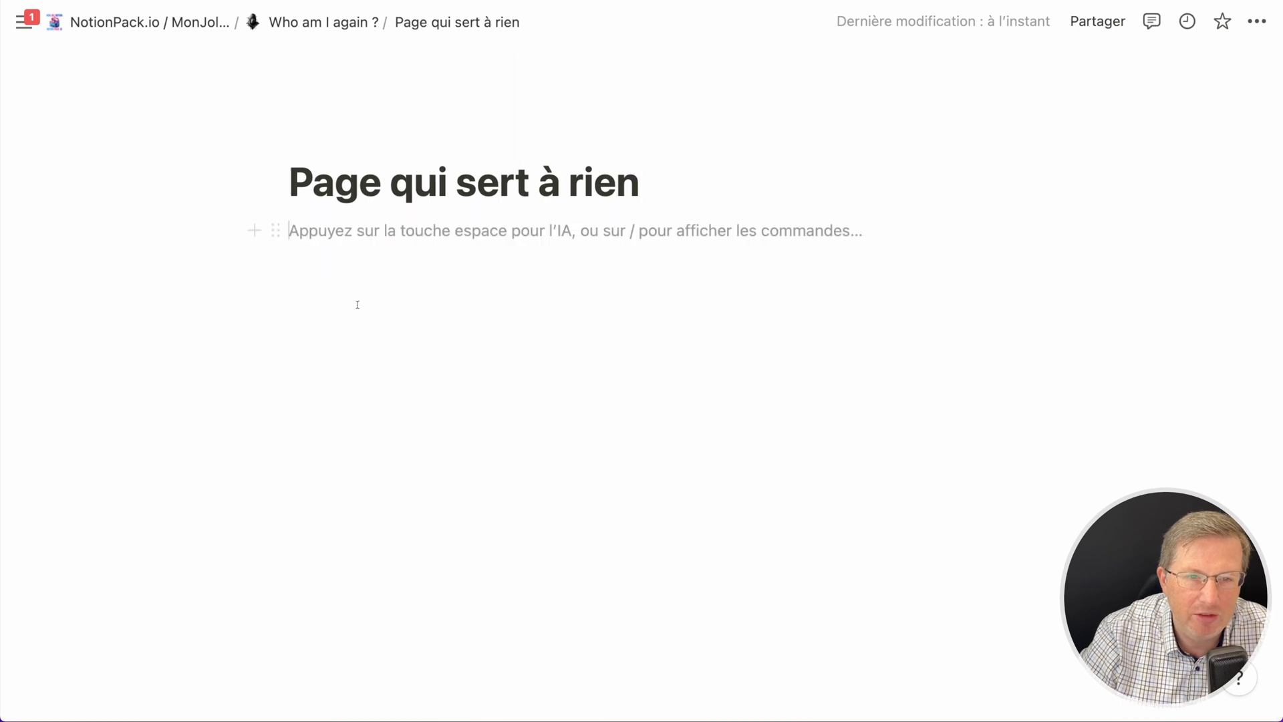
- Insert a two-column layout block on the empty 'Page qui sert à rien' subpage
type("/")
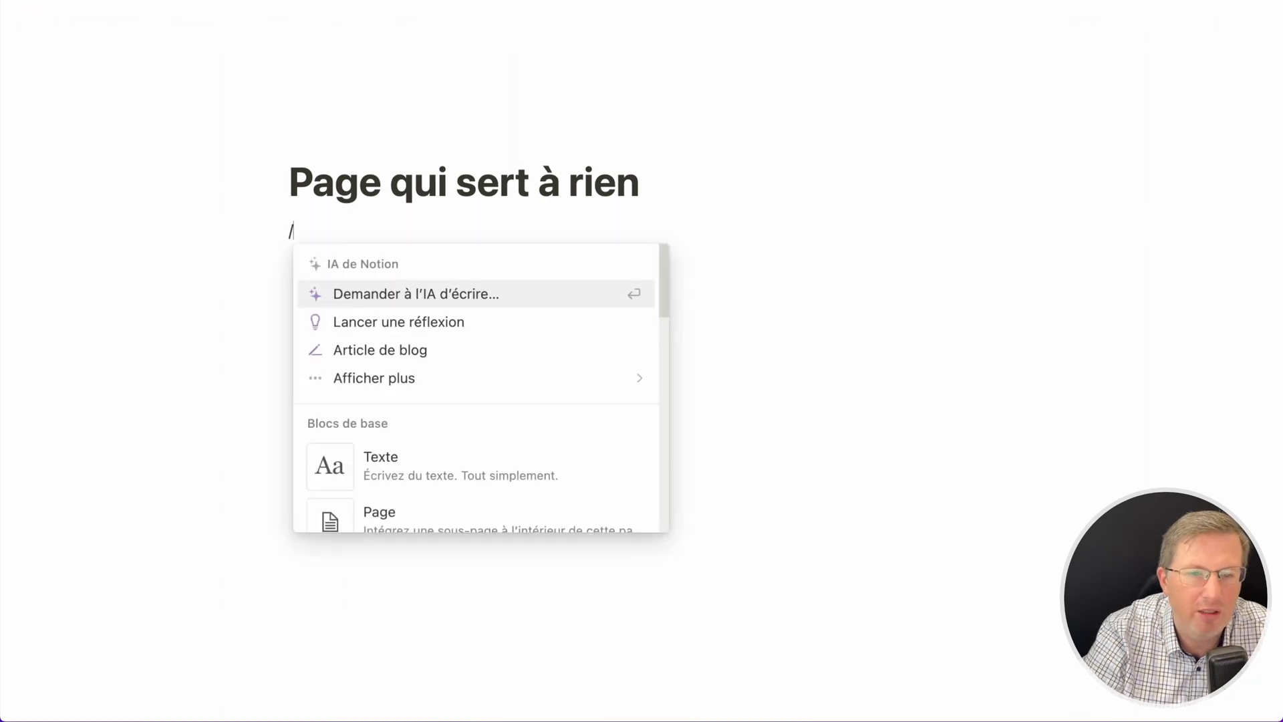
type("2")
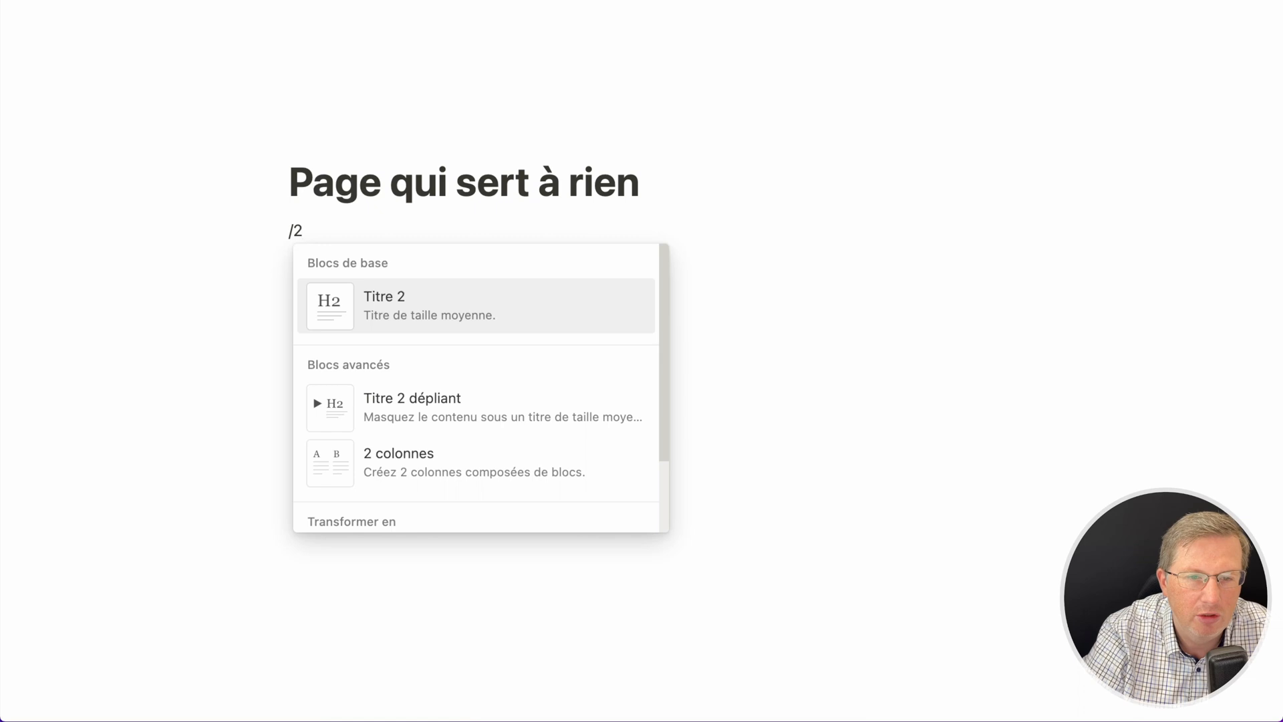
left_click(444, 461)
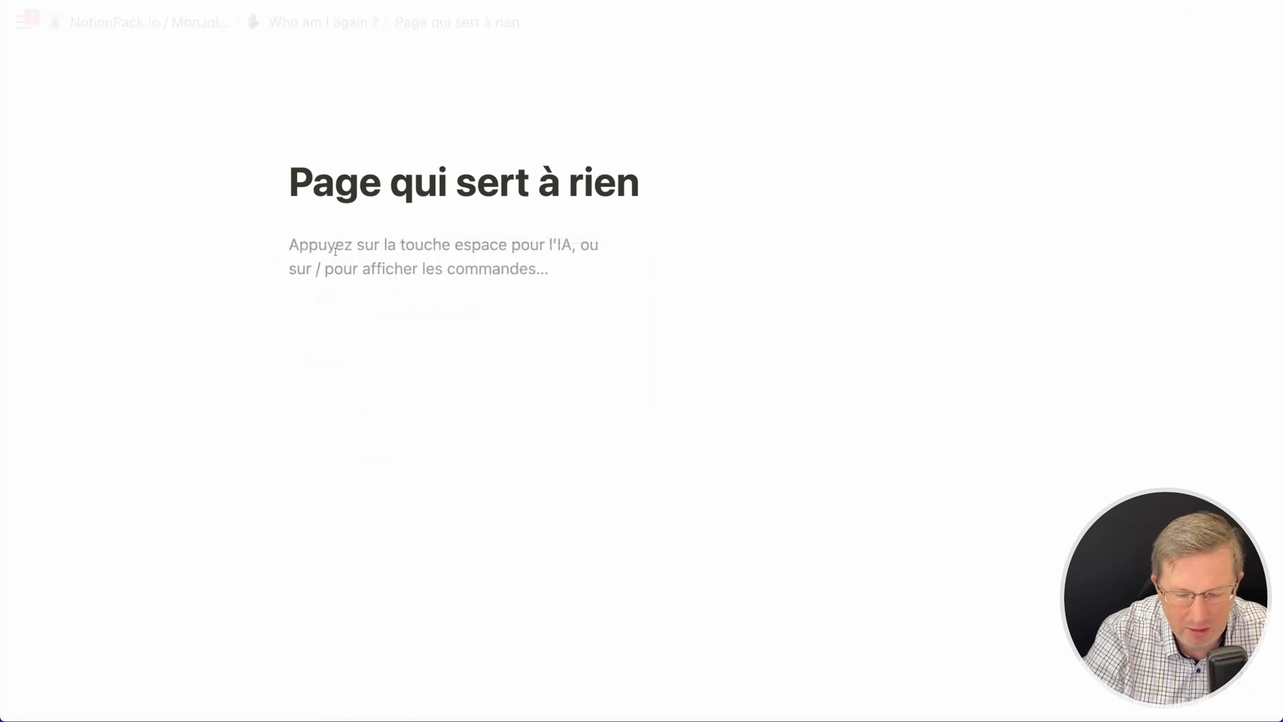
- Insert an image in the left column, uploading the 85.png portrait icon from the Icons Starter Pack folder
type("/")
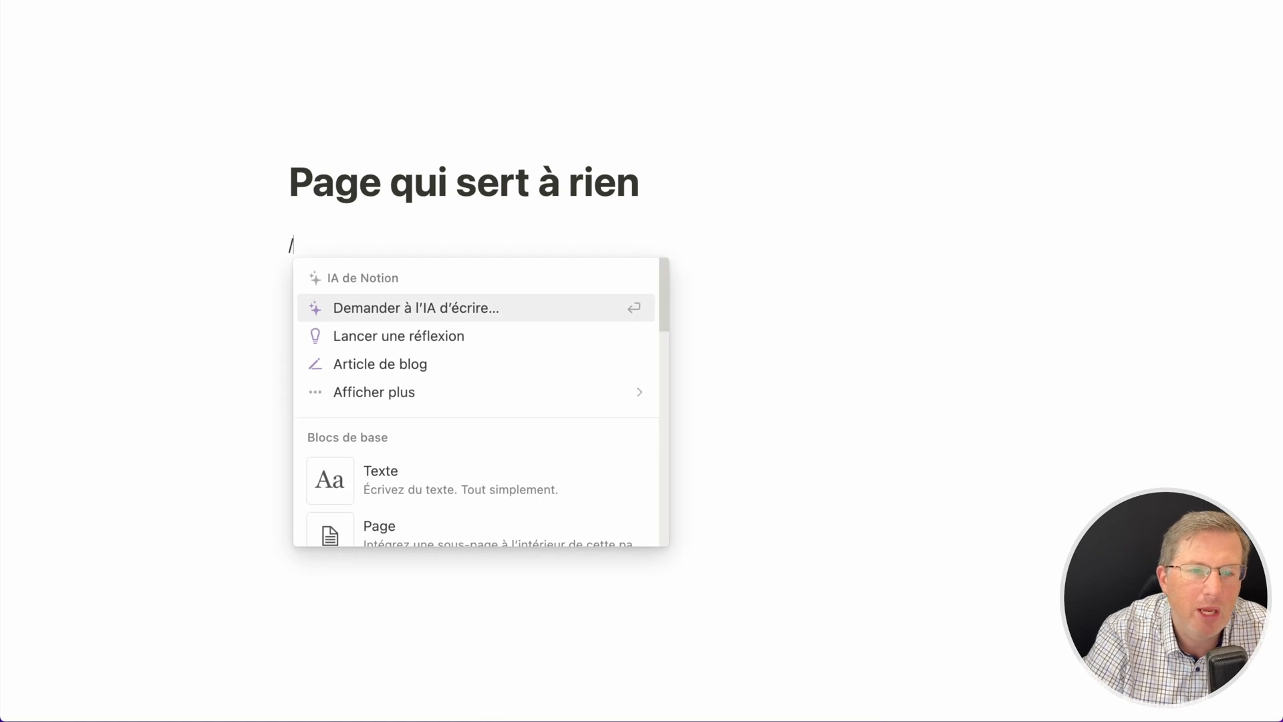
type("im")
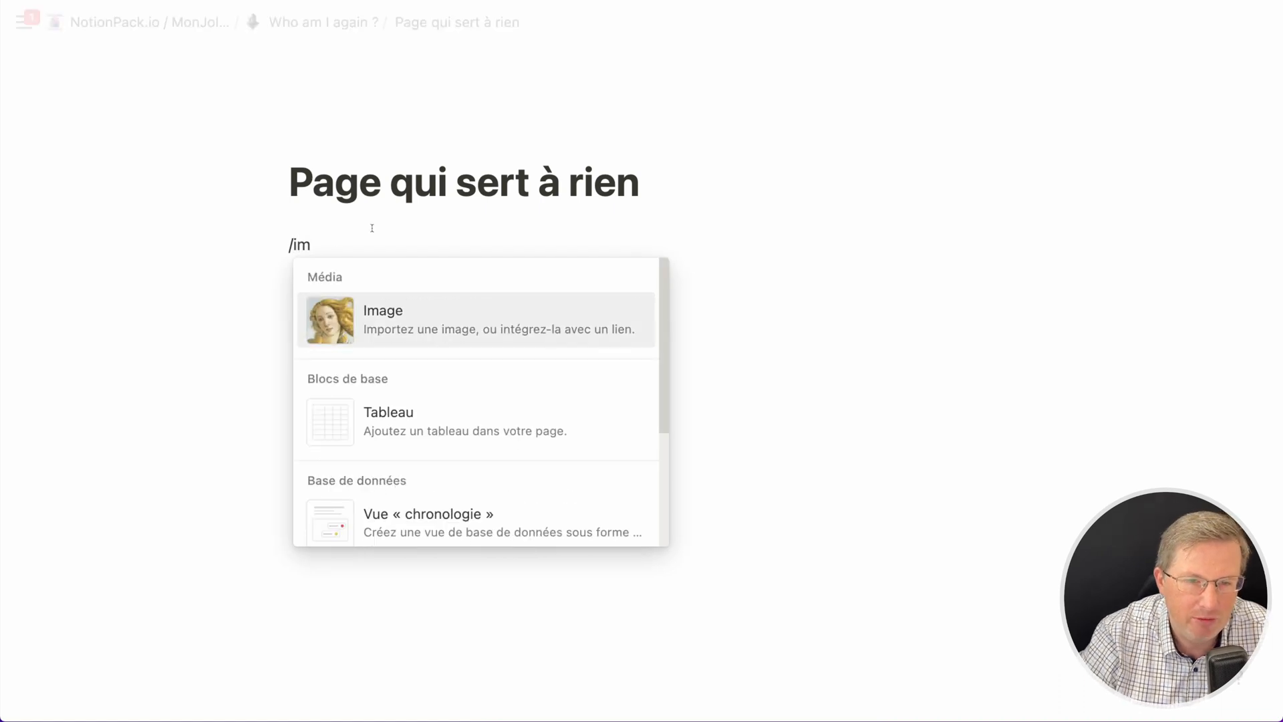
left_click(421, 323)
left_click(388, 346)
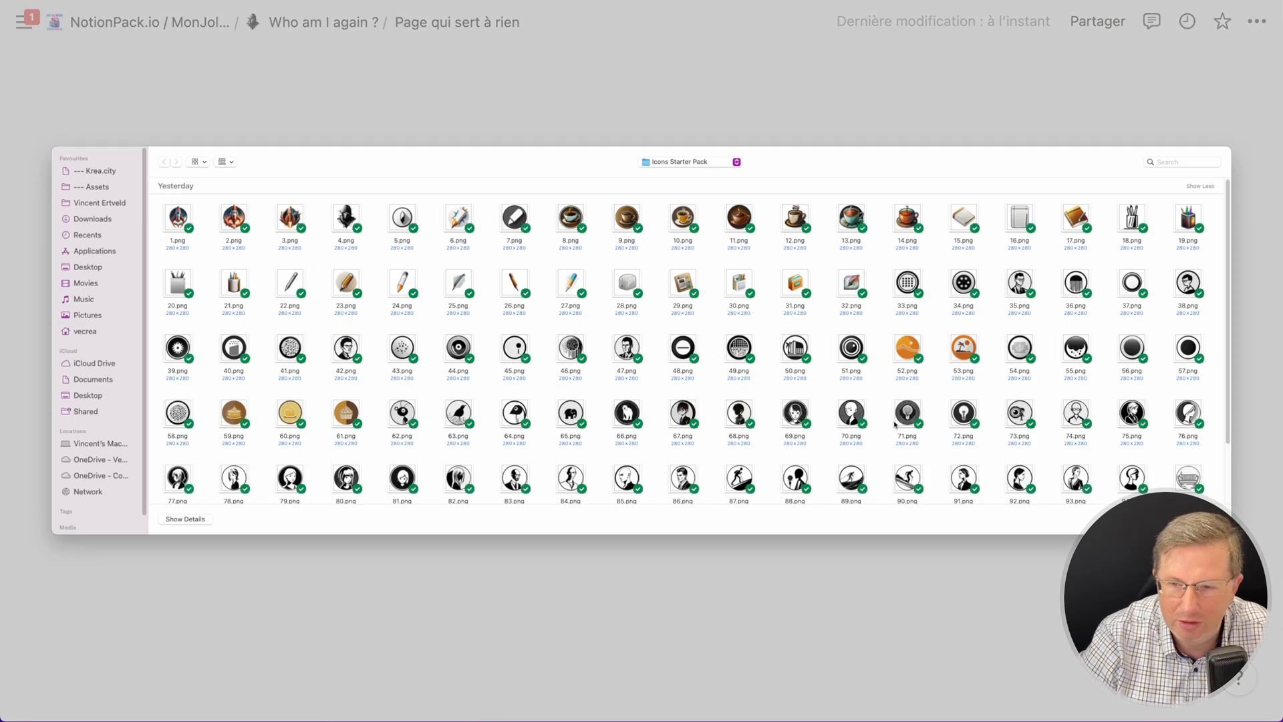
scroll(610, 361, "down", 5)
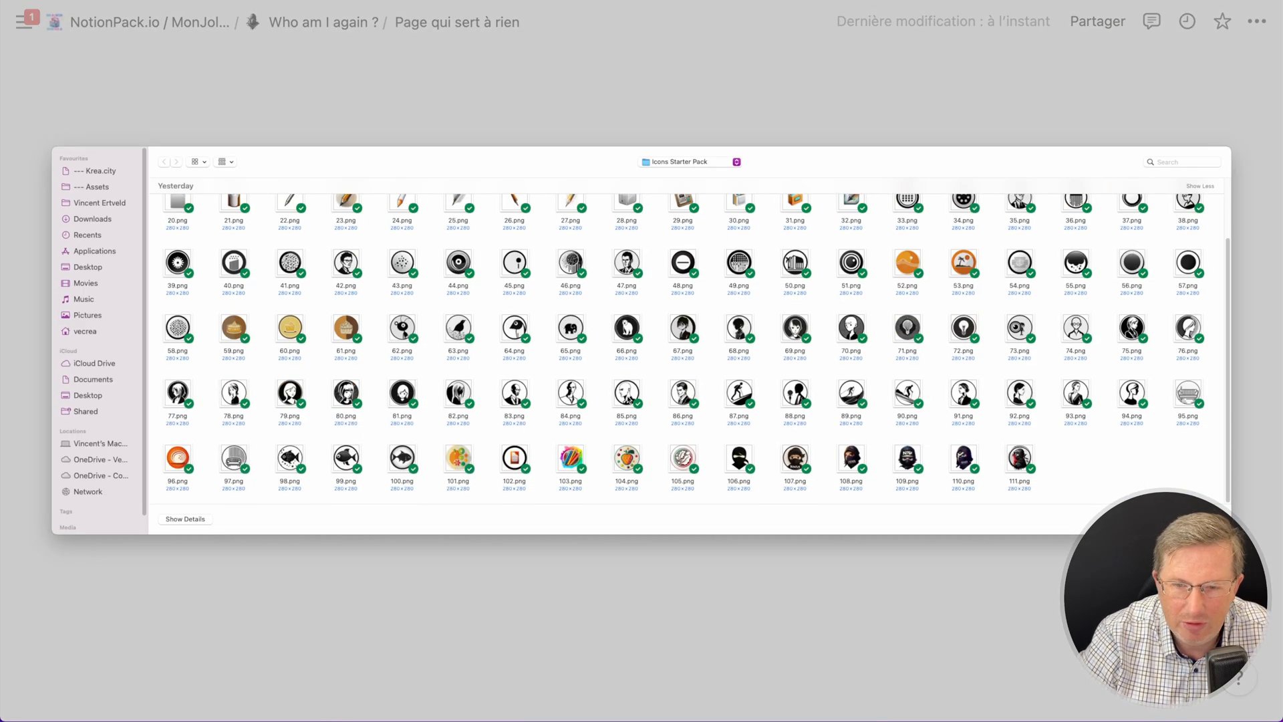
double_click(627, 395)
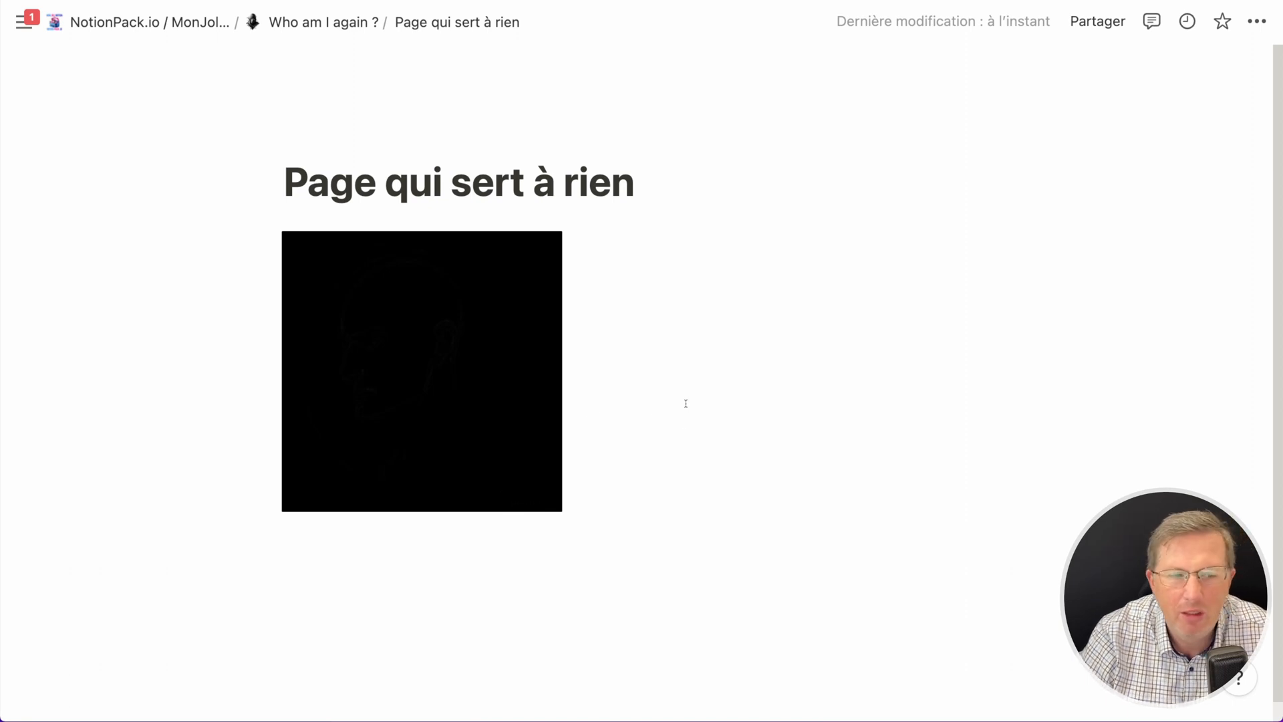
- Write the lines 'Texte 1', 'Texte 2' and 'Texte 3' in the right column
left_click(713, 335)
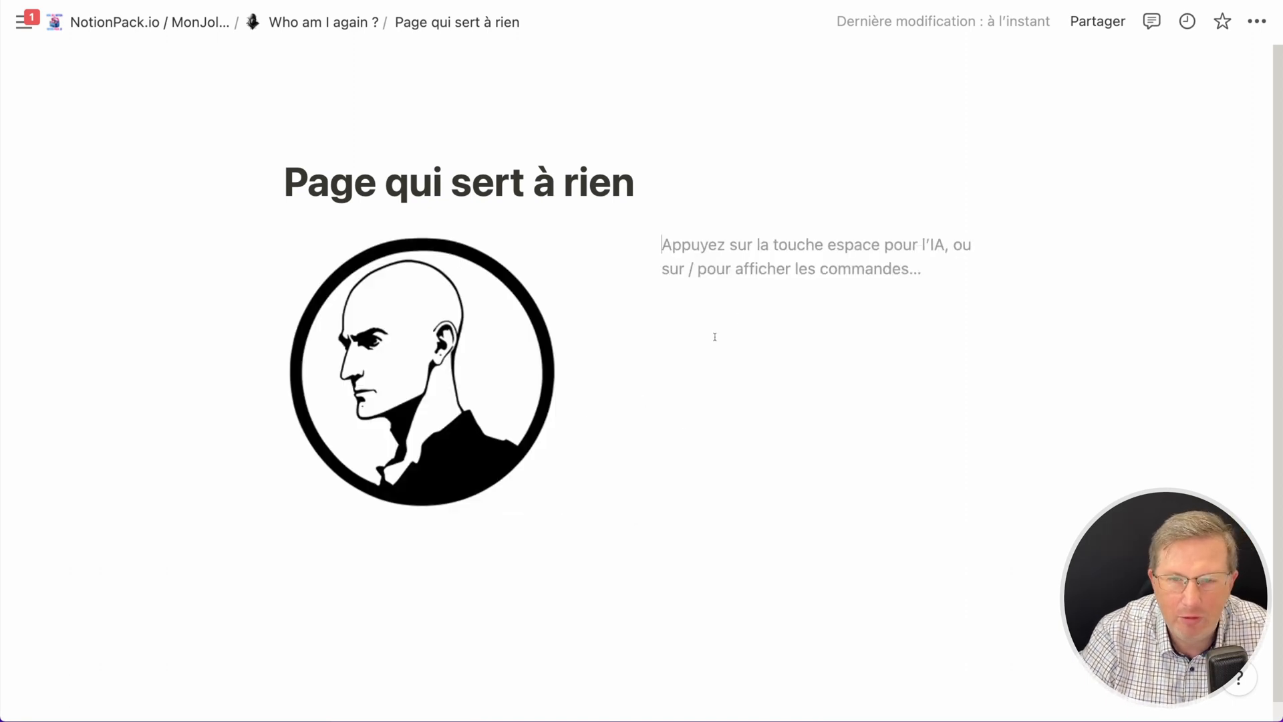
type("TExte 1")
key("Return")
type("Test")
key("BackSpace")
key("BackSpace")
type("xte 2")
key("Return")
type("Texte 3")
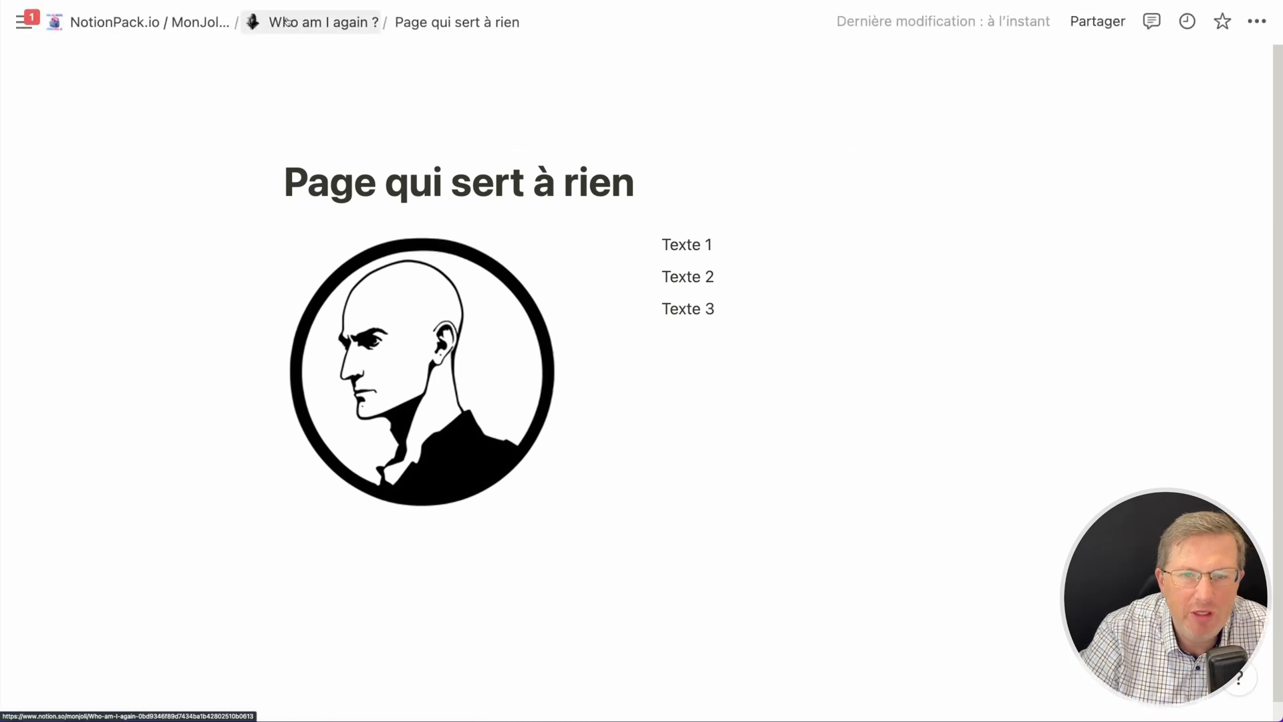
- Go back to 'Who am I again ?' and move the 'Page qui sert à rien' subpage into the second callout
left_click(286, 22)
scroll(280, 417, "down", 5)
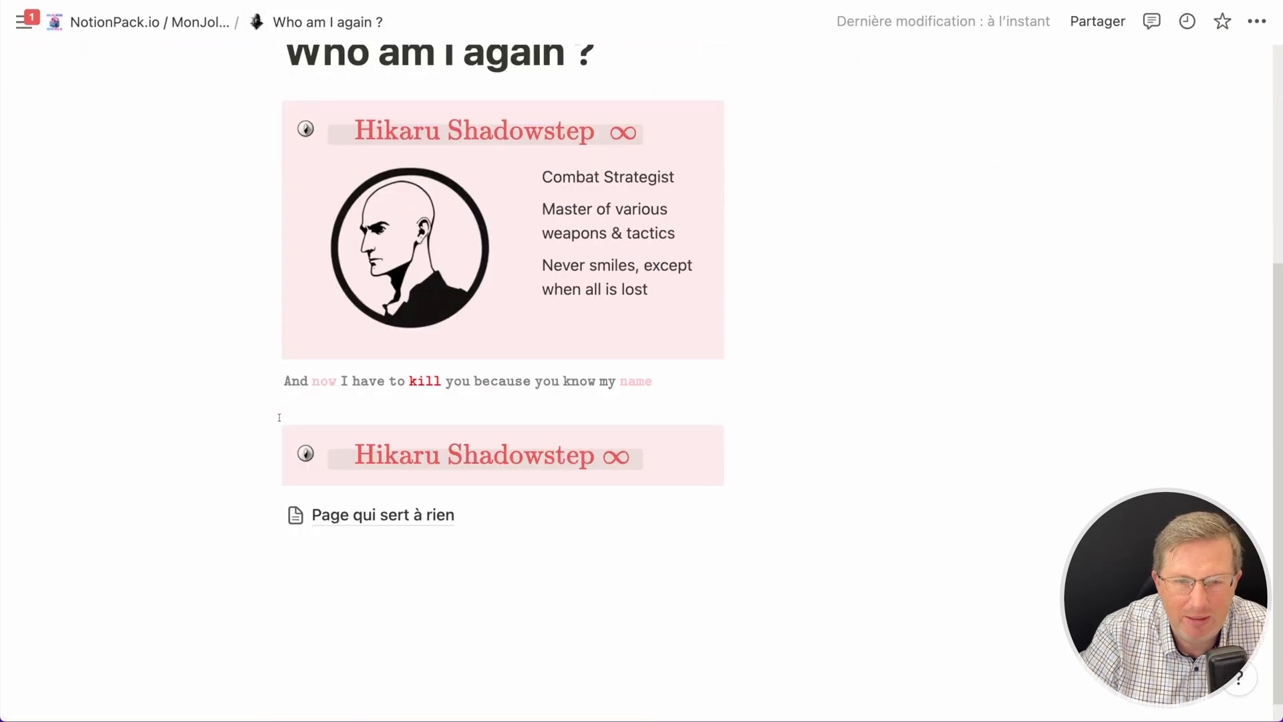
left_click_drag(267, 488, 313, 450)
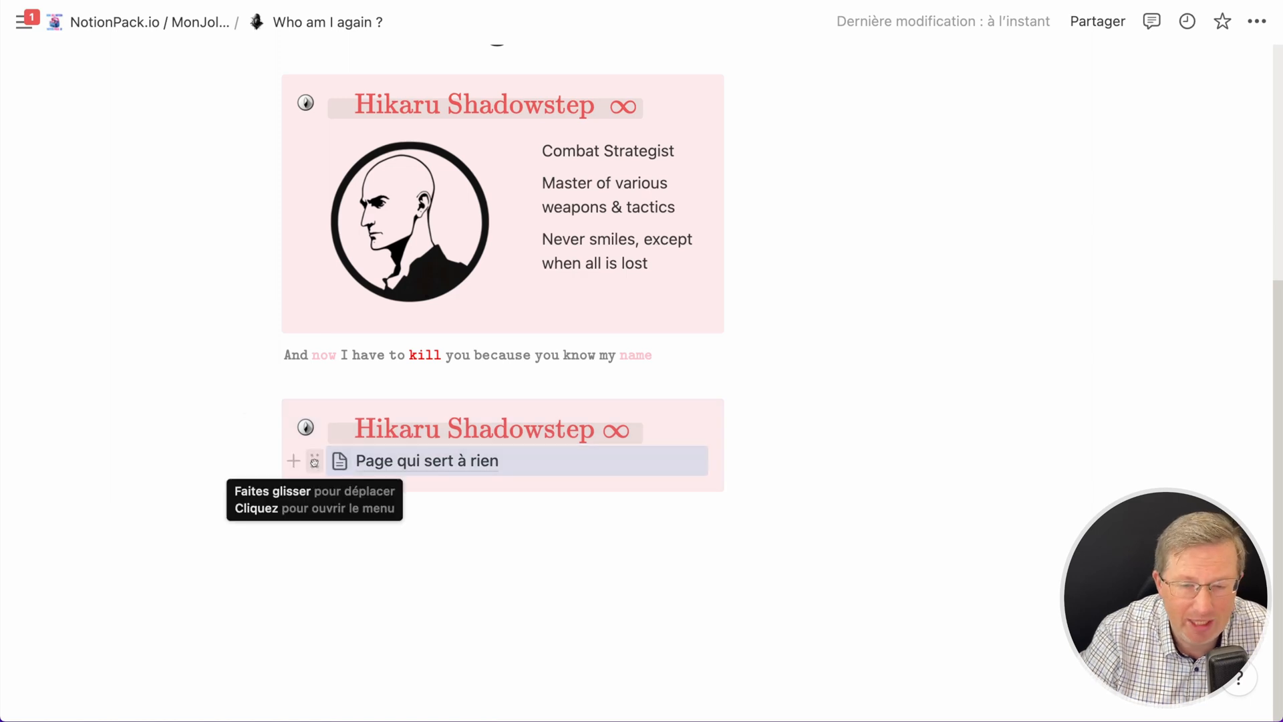
- Turn the 'Page qui sert à rien' subpage block into text so its columns appear inside the callout
mouse_move(315, 465)
left_mouse_down()
mouse_move(267, 479)
mouse_move(289, 481)
mouse_move(306, 444)
mouse_move(325, 442)
left_mouse_up()
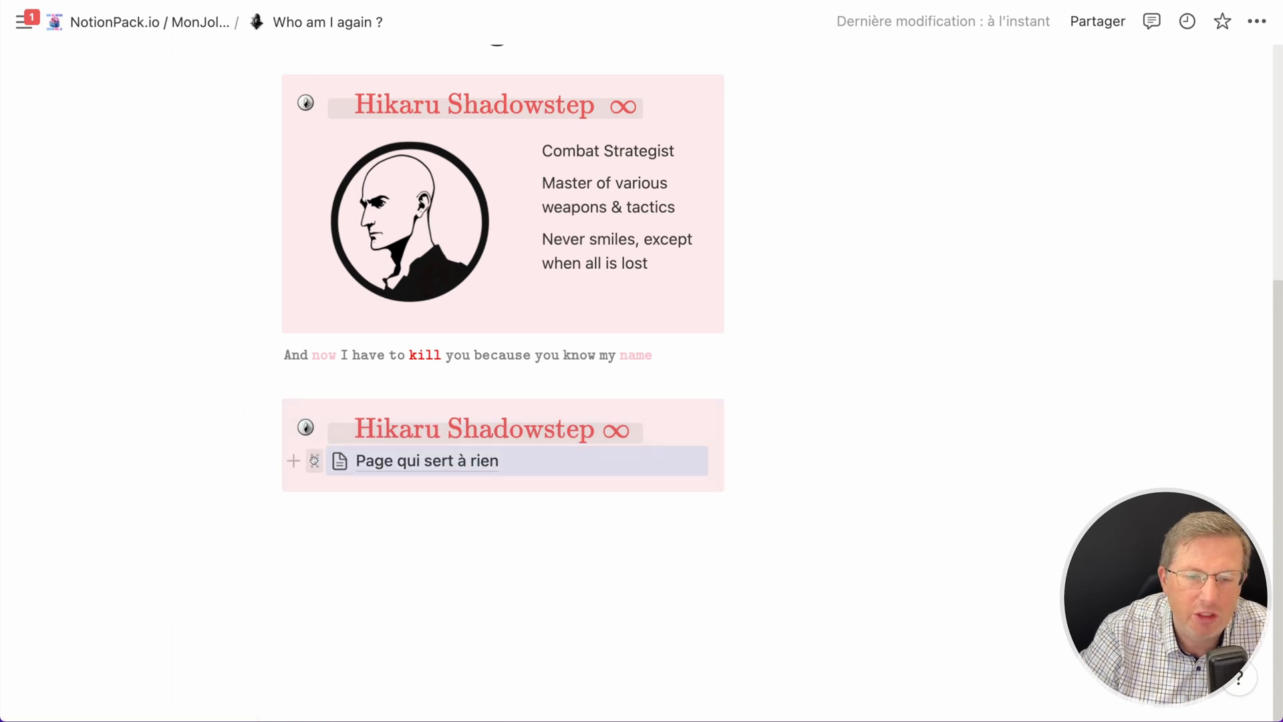
left_click(314, 461)
mouse_move(229, 372)
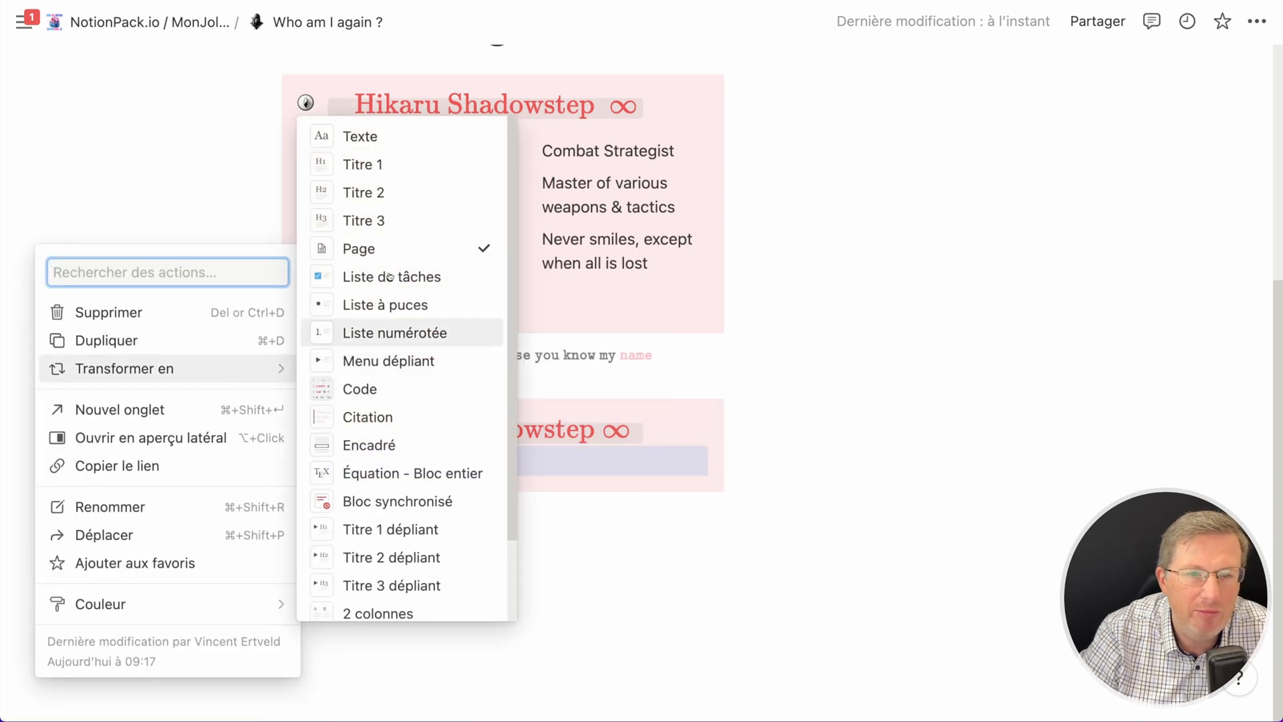
left_click(385, 145)
mouse_move(294, 709)
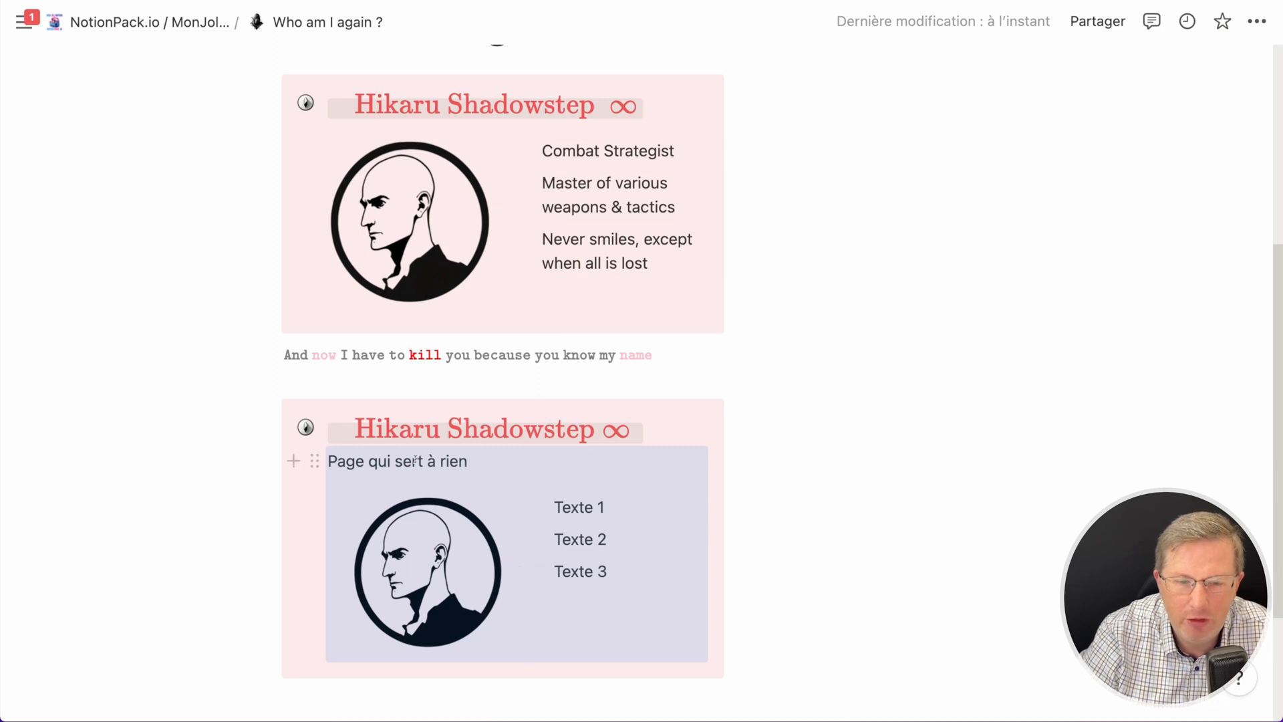
- Delete the 'Page qui sert à rien' title line from the second callout
triple_click(387, 461)
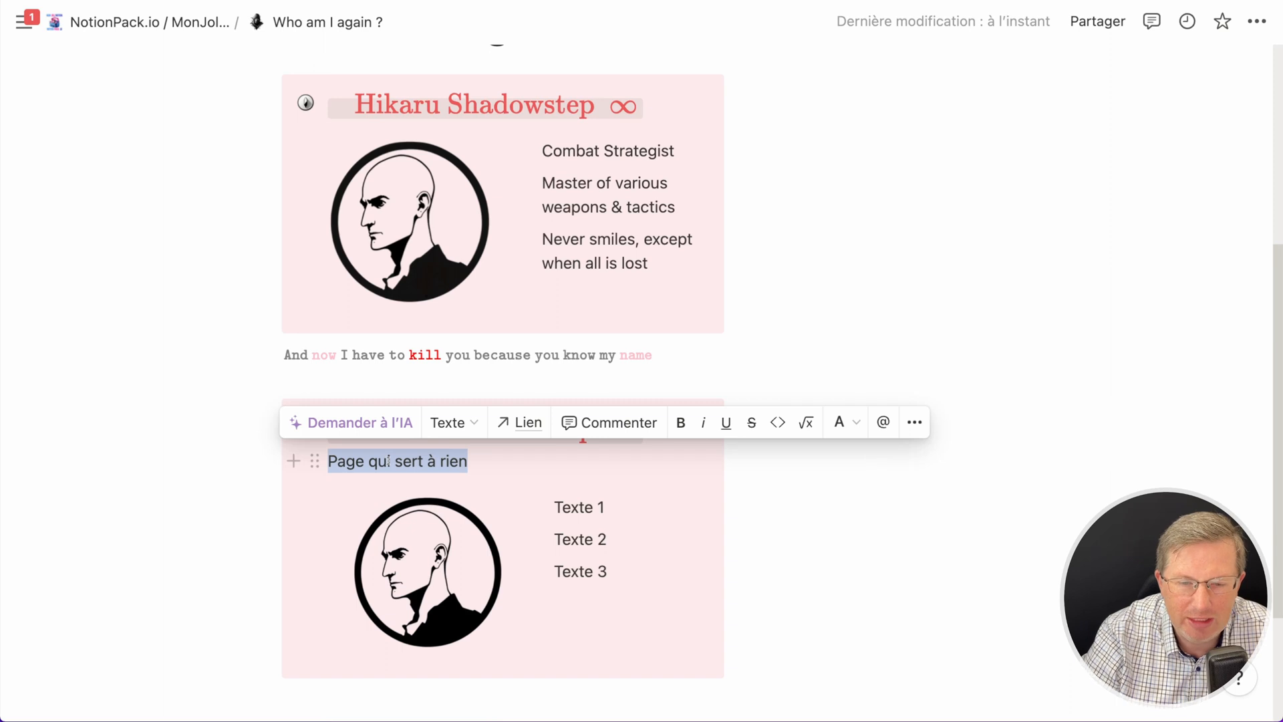
key("BackSpace")
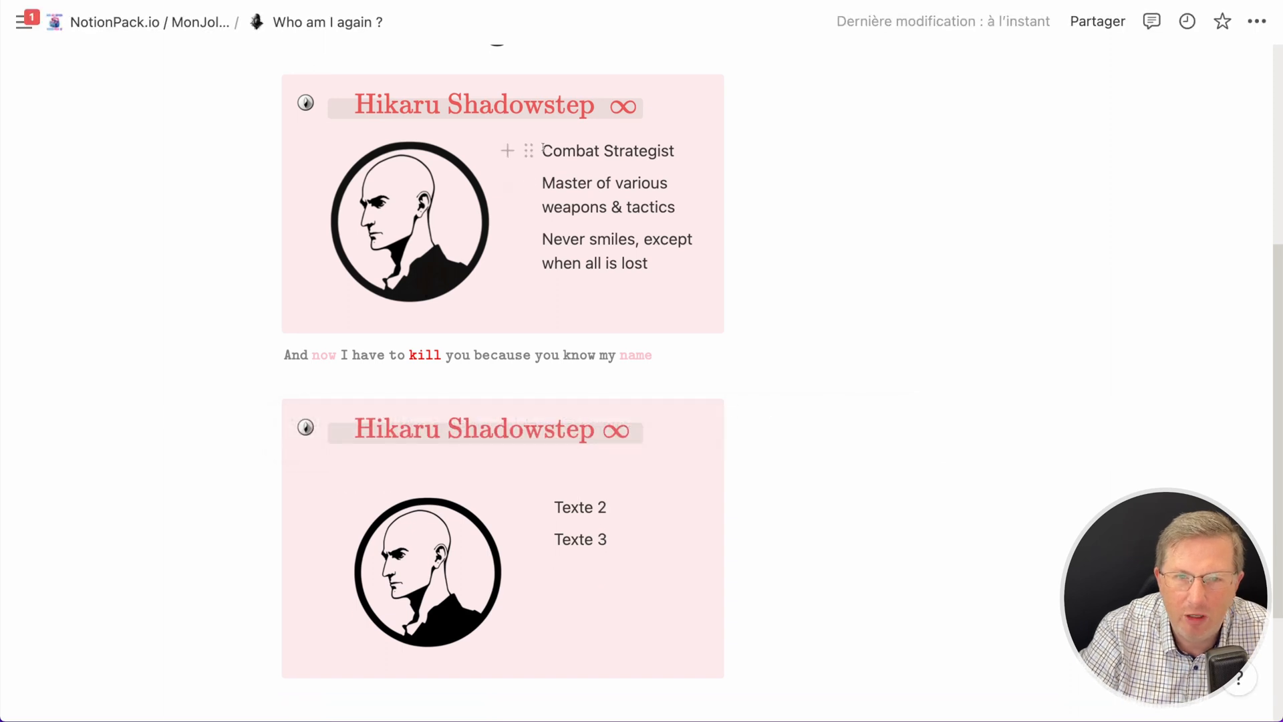
- Copy the three description lines from the first callout and paste them over the Texte lines in the second callout
left_click_drag(645, 239, 542, 151)
left_click(656, 263)
left_click_drag(609, 540, 542, 487)
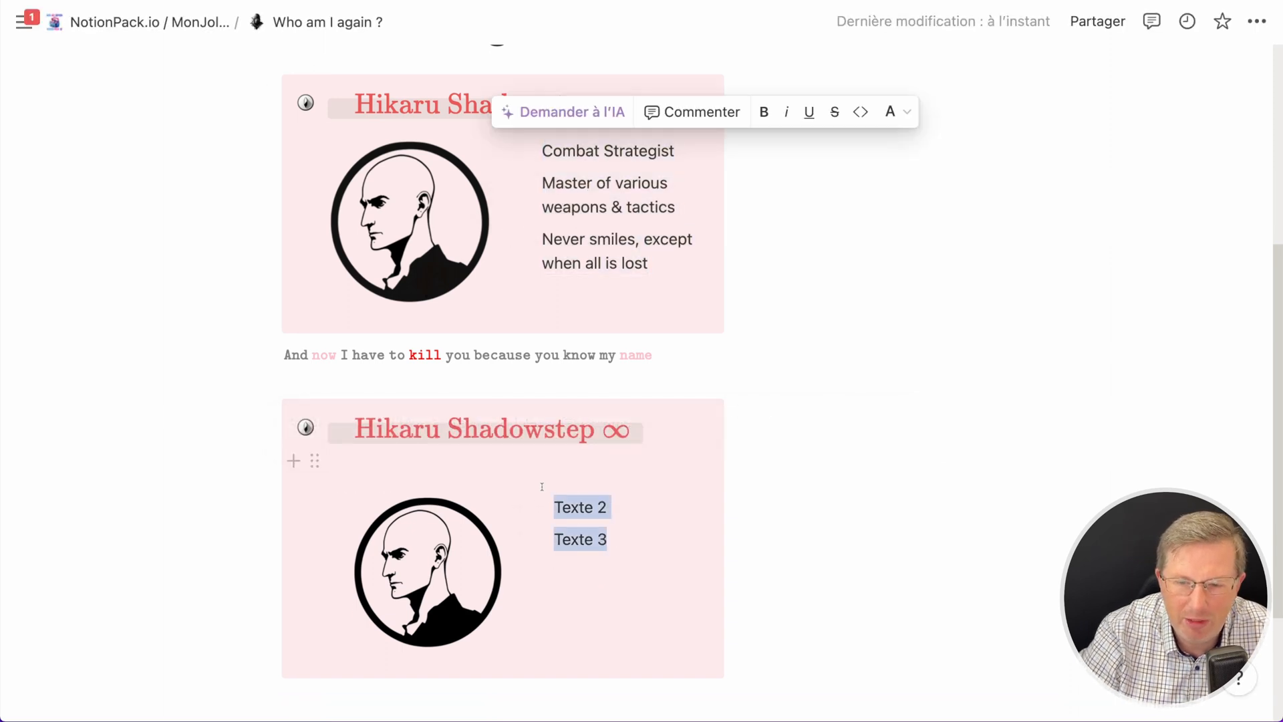
type("Combat Strategist Master of various weapons & tactics Never smiles, except when all is lost")
left_click(946, 651)
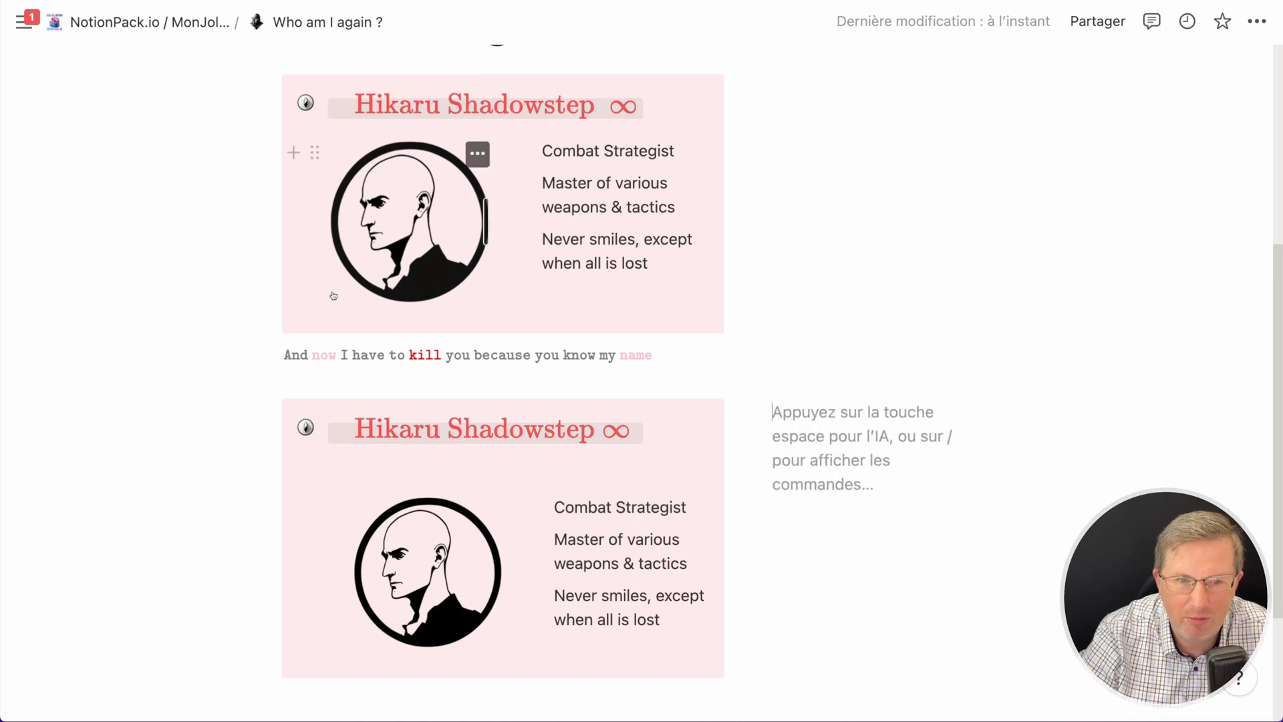
- Edit the 'And now I have to kill you…' equation, removing the colon after \mathtt, and confirm
left_click(344, 357)
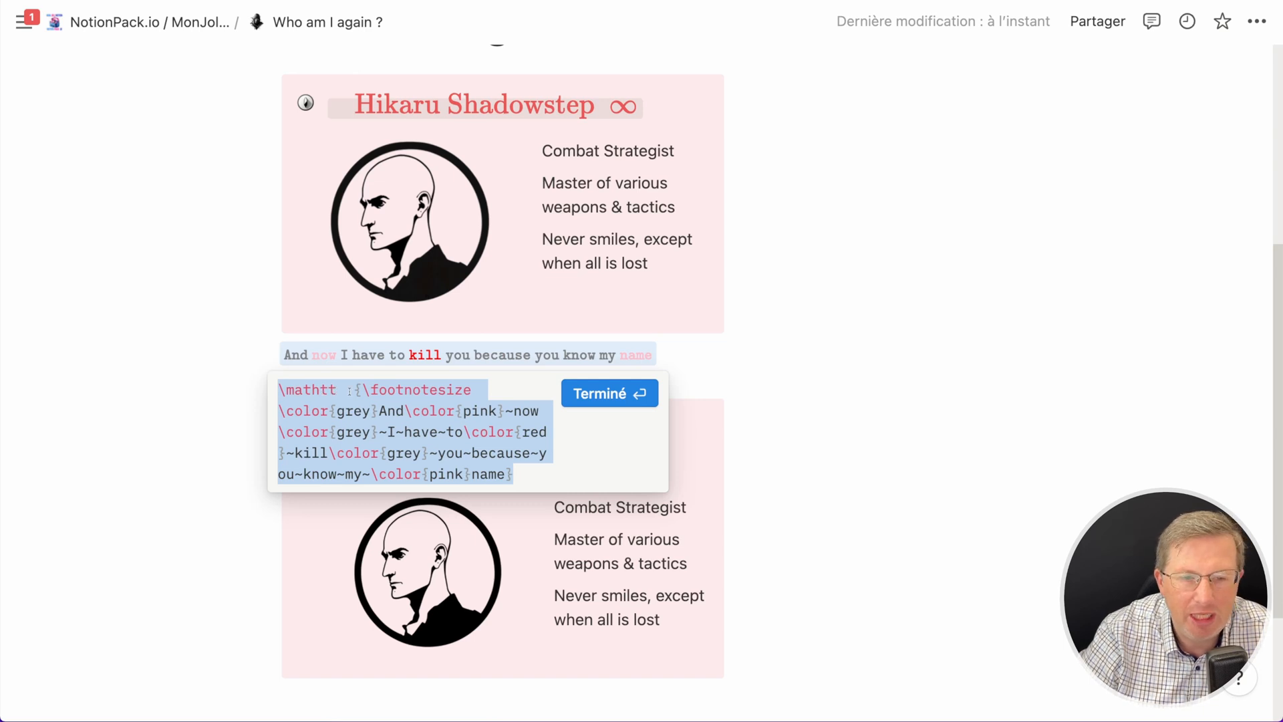
left_click(411, 390)
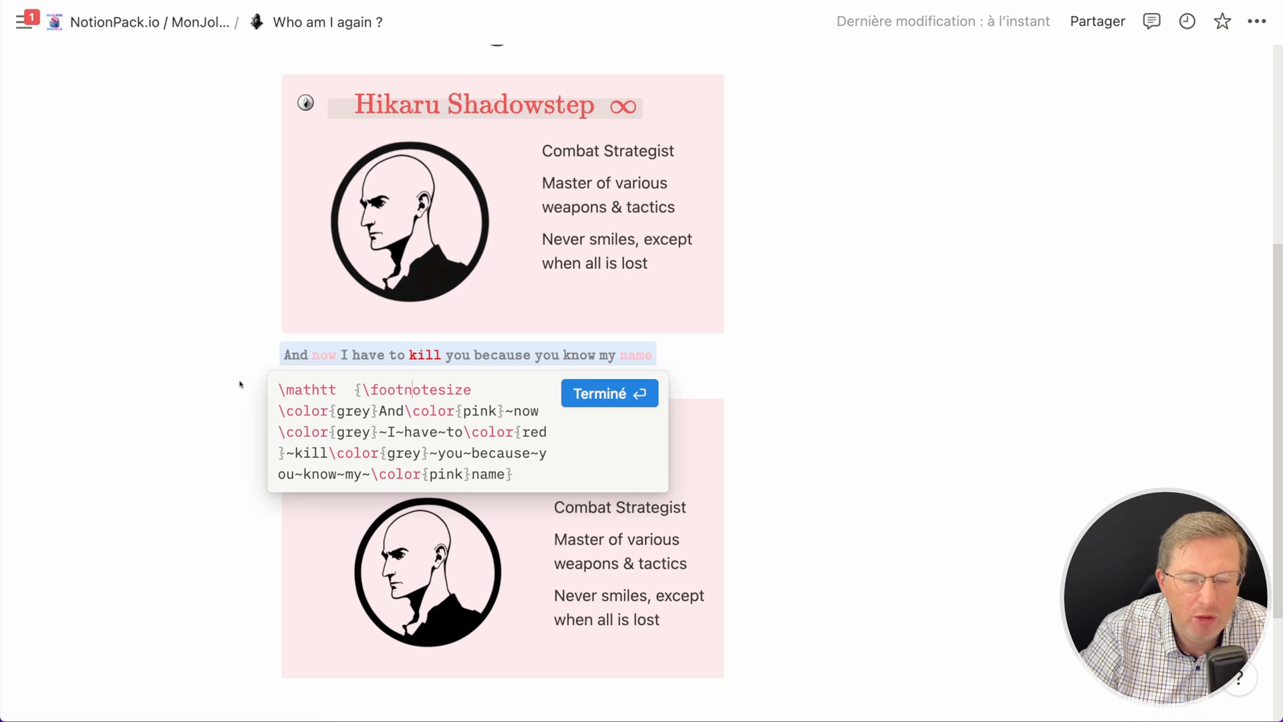
left_click(580, 394)
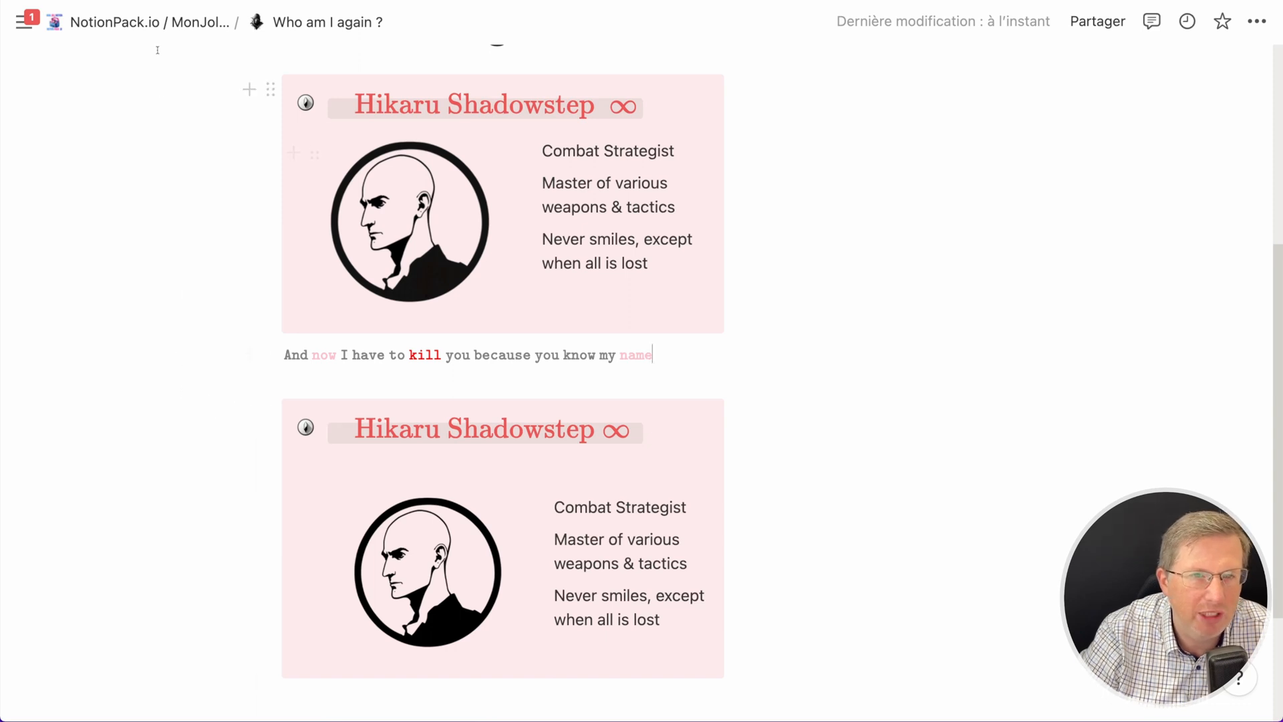
- Return to the NotionPack.io / MonJoliNotion.com home page and look over its dark and light mode sections
left_click(175, 25)
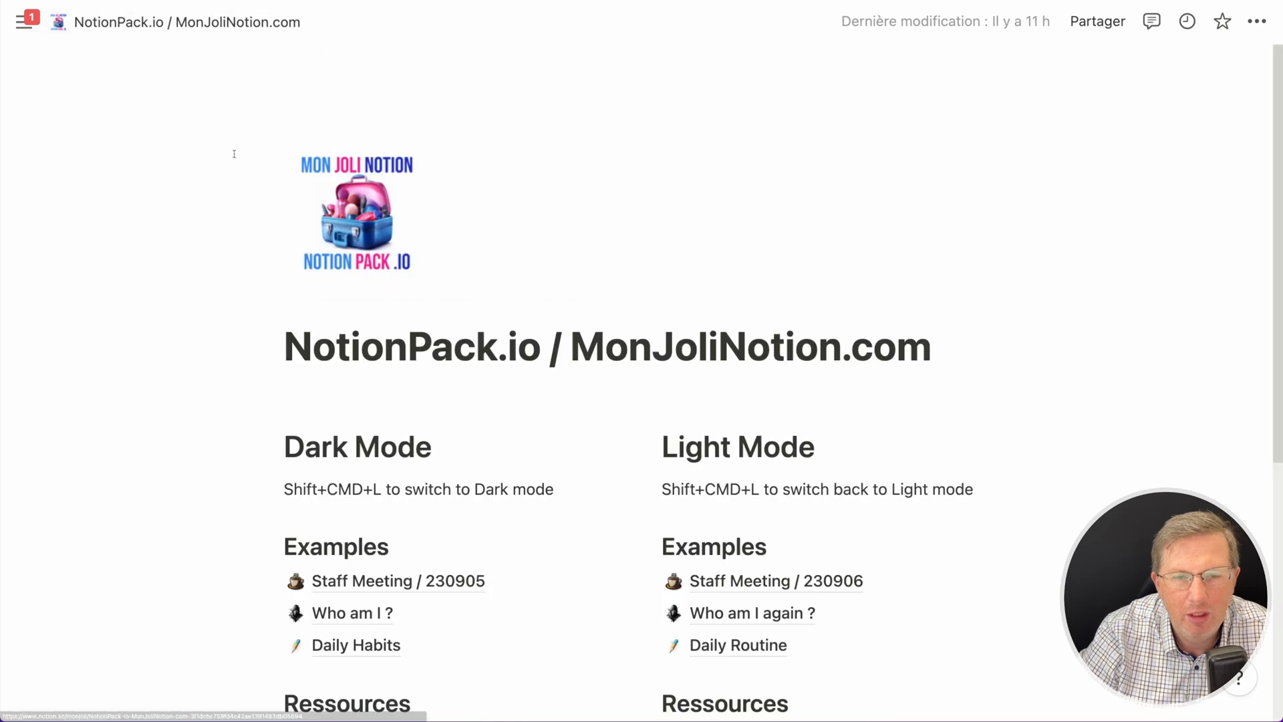
scroll(264, 347, "down", 1)
scroll(263, 346, "up", 1)
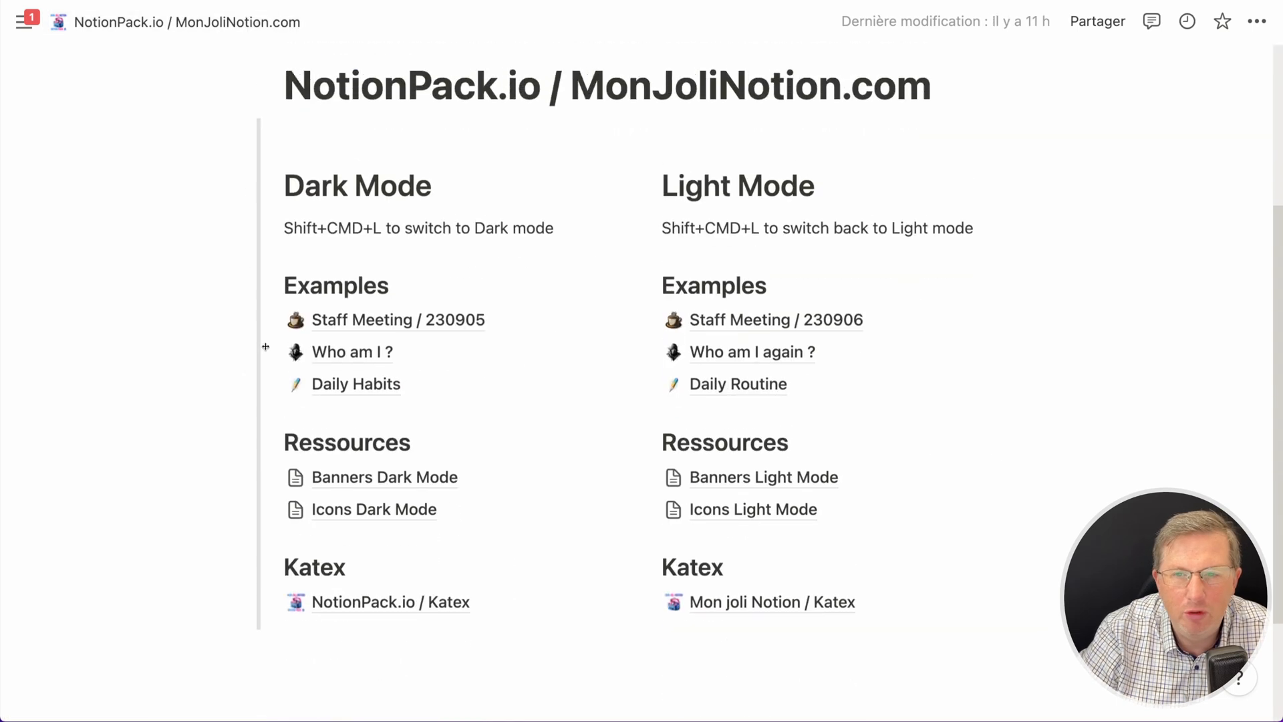